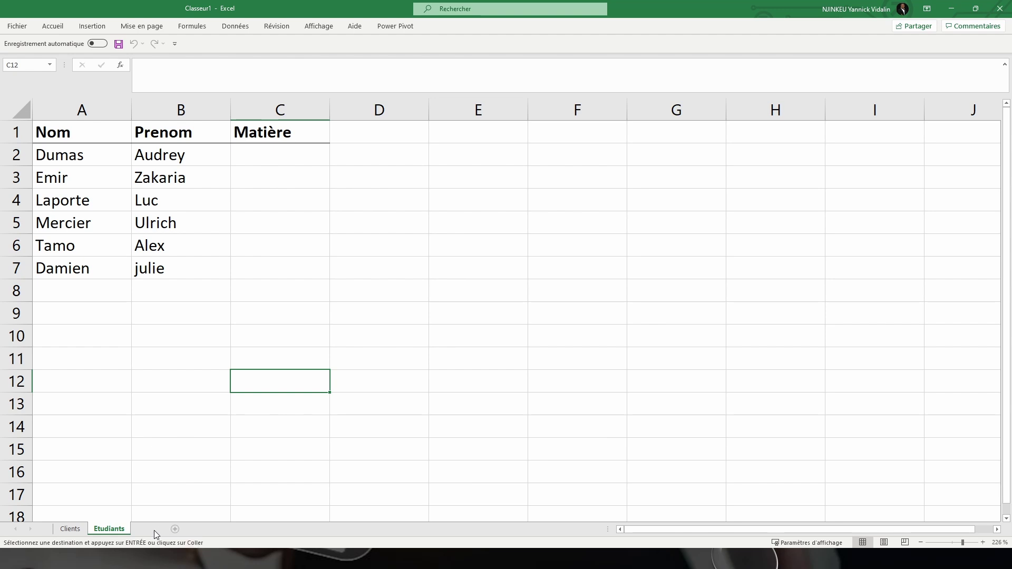
Insert a new blank worksheet, Feuil8, after the Clients and Etudiants sheets
{"action": "left_click", "coordinate": [153, 529]}
Rename the new sheet to 'Matières'
{"action": "double_click", "coordinate": [148, 528]}
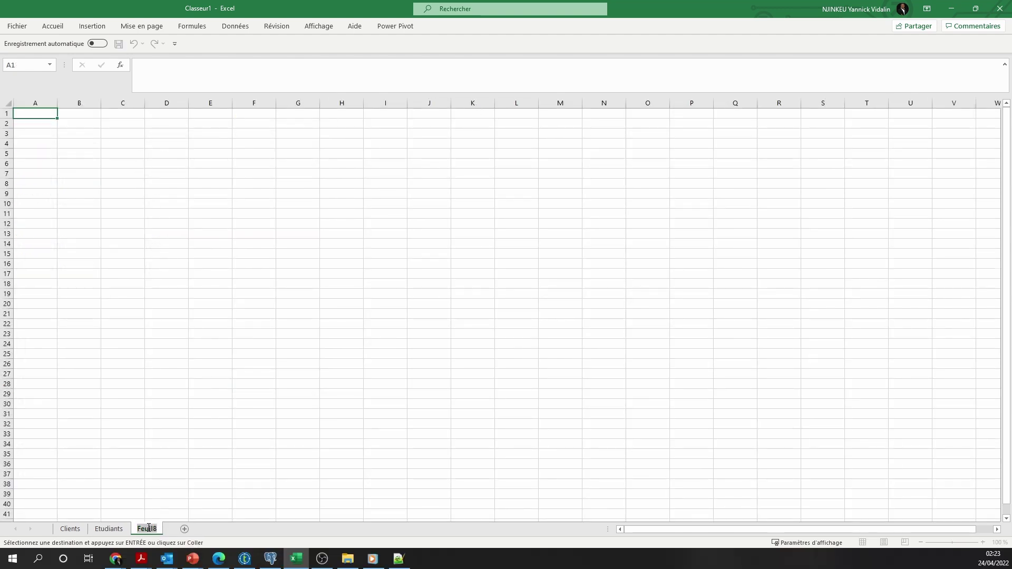
{"action": "type", "text": "Matières"}
{"action": "left_click", "coordinate": [36, 121]}
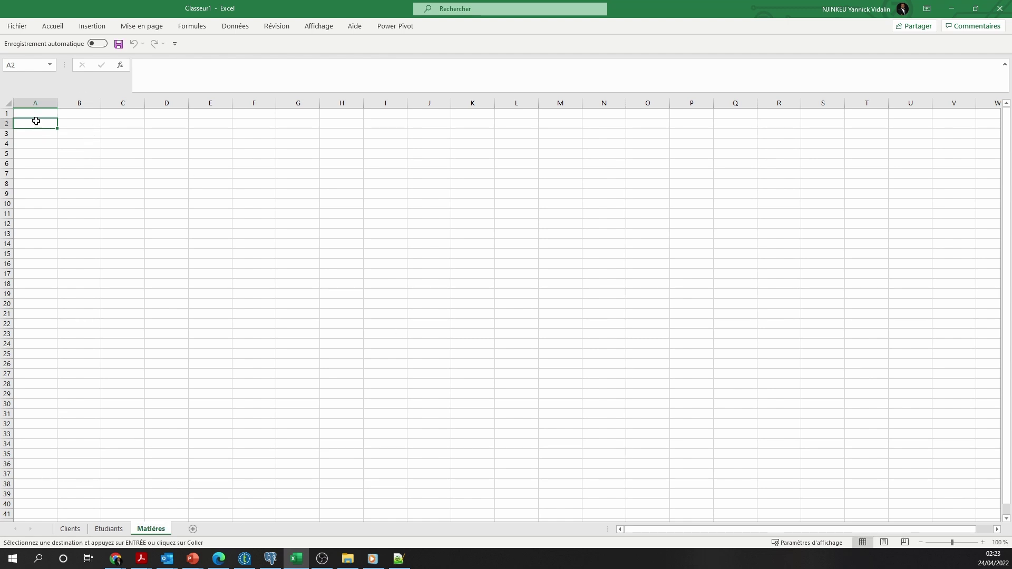
Paste the subject list, Anglais through Physique, into A1, then return to Etudiants
{"action": "left_click", "coordinate": [36, 112]}
{"action": "type", "text": "Matières Anglais Maths Histoire Chimie Informatique Physique"}
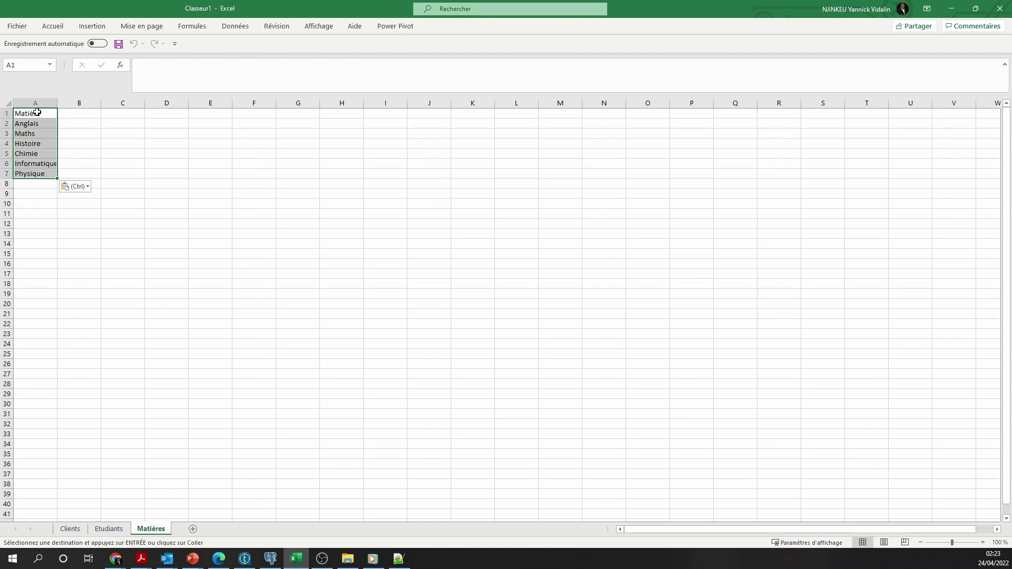
{"action": "left_click", "coordinate": [106, 528]}
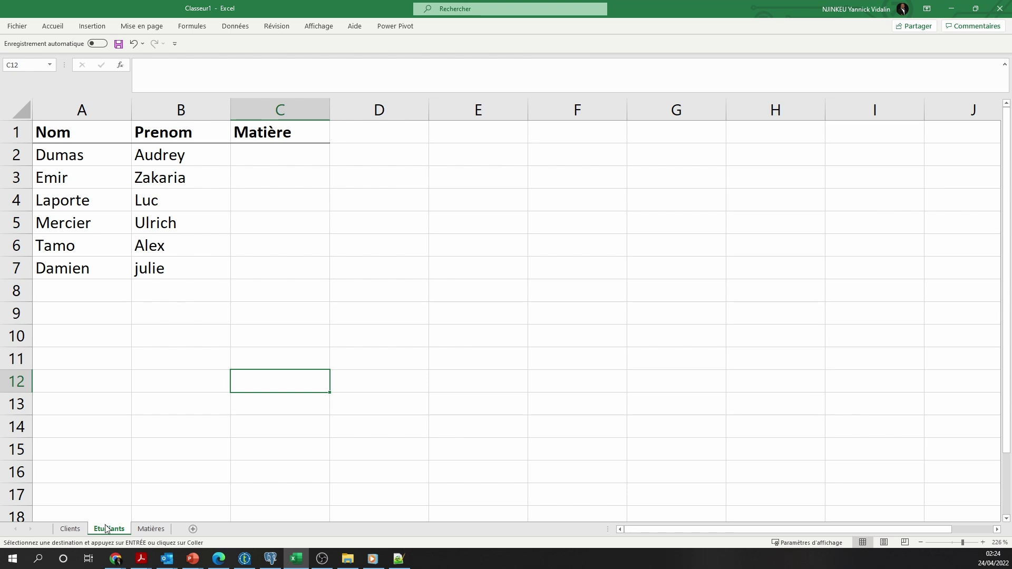
Enter =Matières!A2 in Etudiants cell C2 so it shows Anglais
{"action": "left_click", "coordinate": [272, 156]}
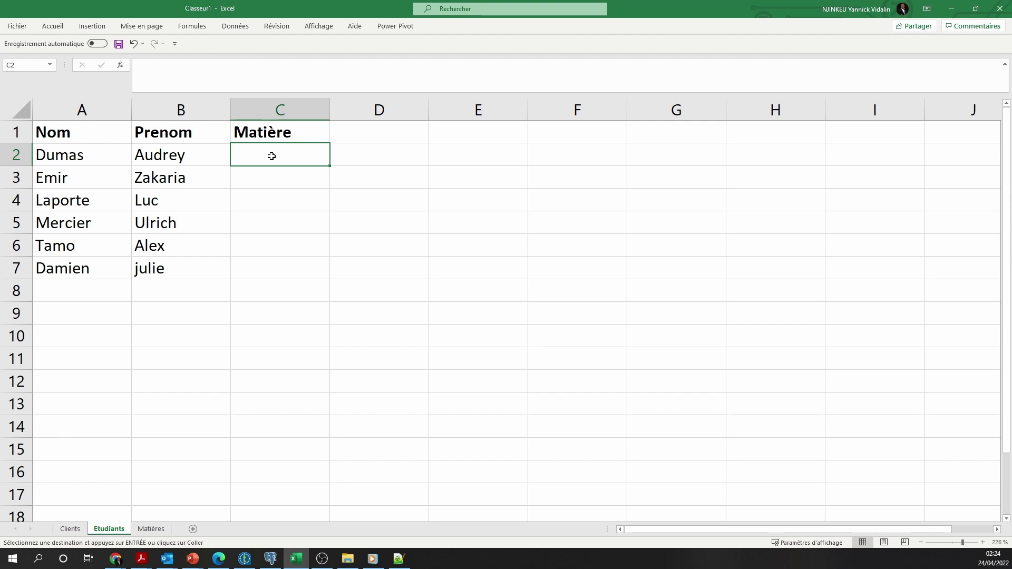
{"action": "type", "text": "="}
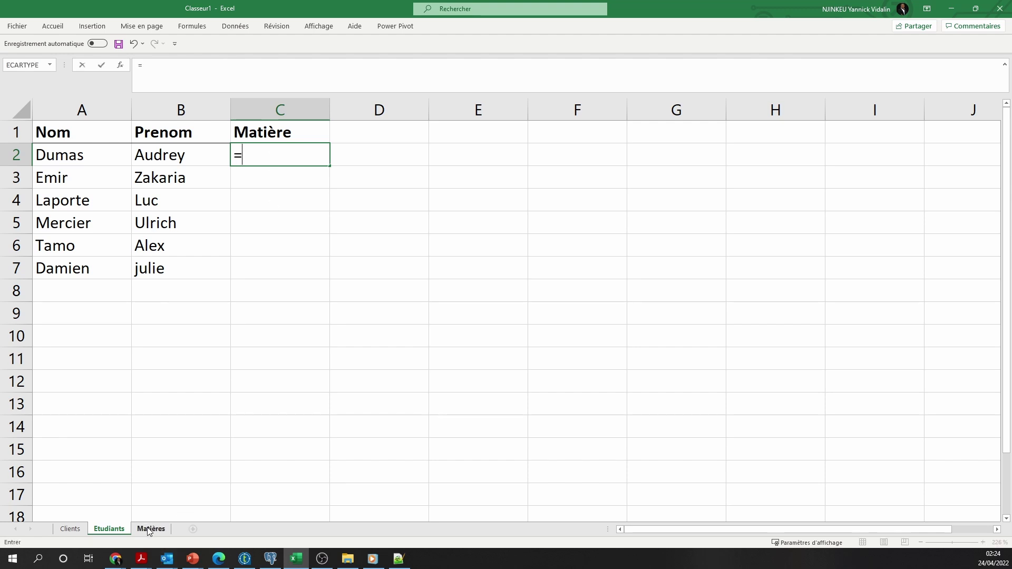
{"action": "left_click", "coordinate": [151, 530]}
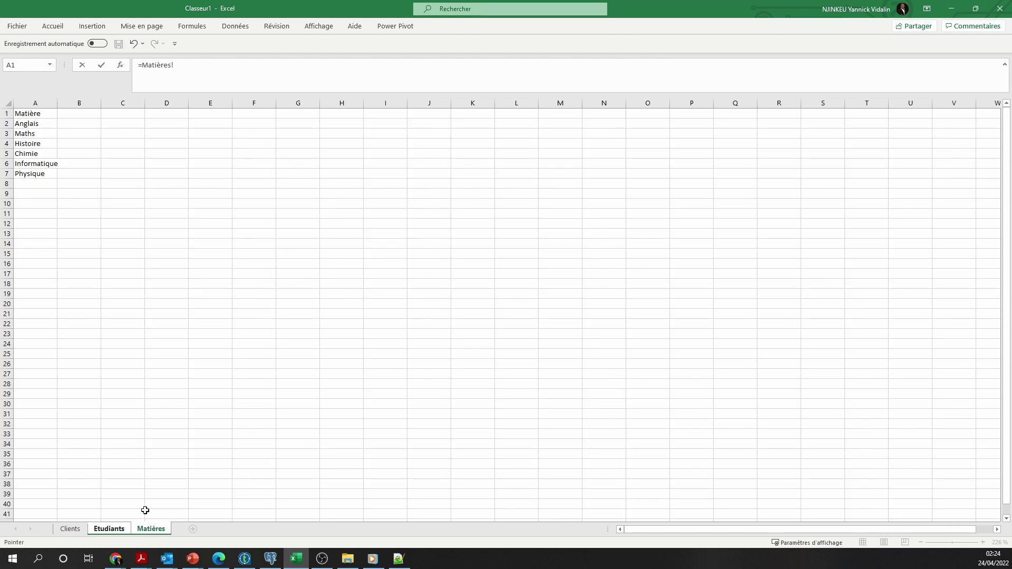
{"action": "left_click", "coordinate": [33, 123]}
{"action": "key", "text": "Return"}
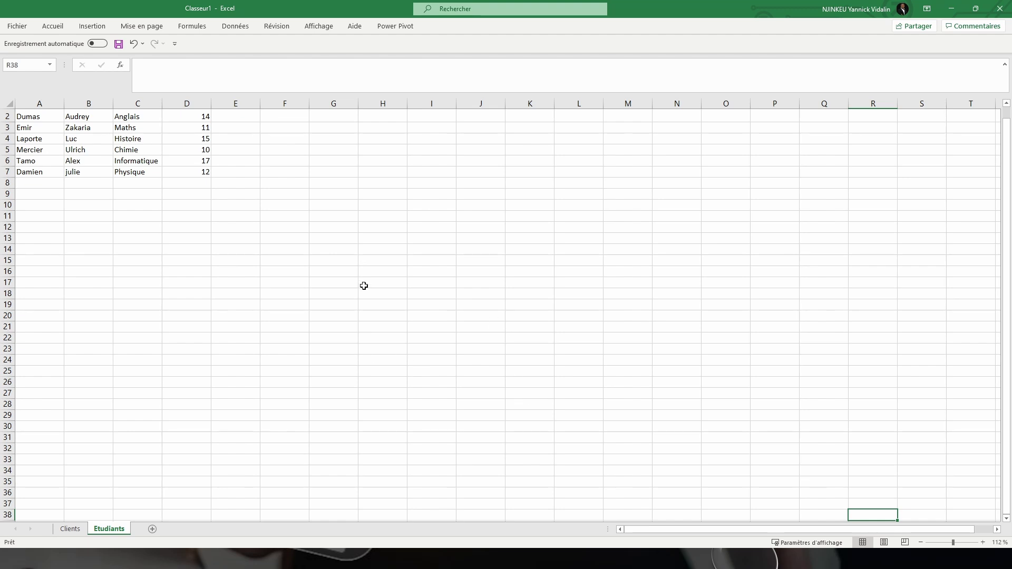
Zoom the Etudiants sheet to 200 % through the Zoom dialog
{"action": "left_click", "coordinate": [318, 26]}
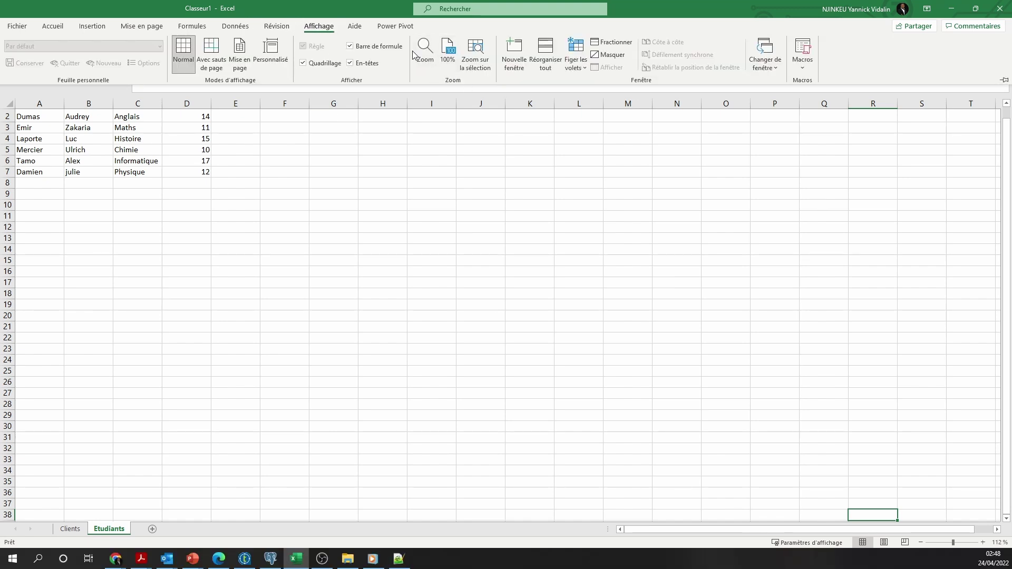
{"action": "left_click", "coordinate": [421, 54]}
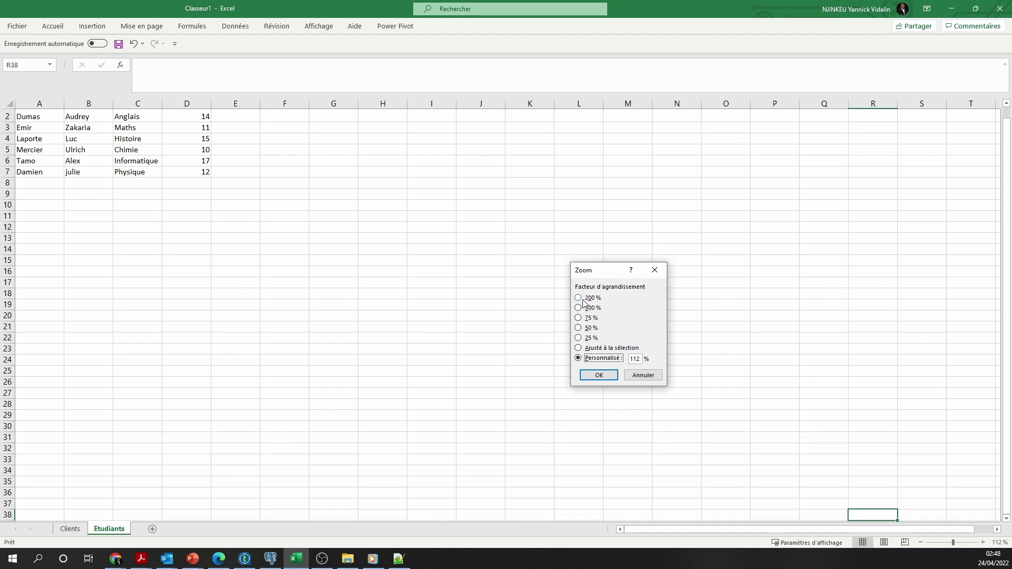
{"action": "left_click", "coordinate": [584, 299]}
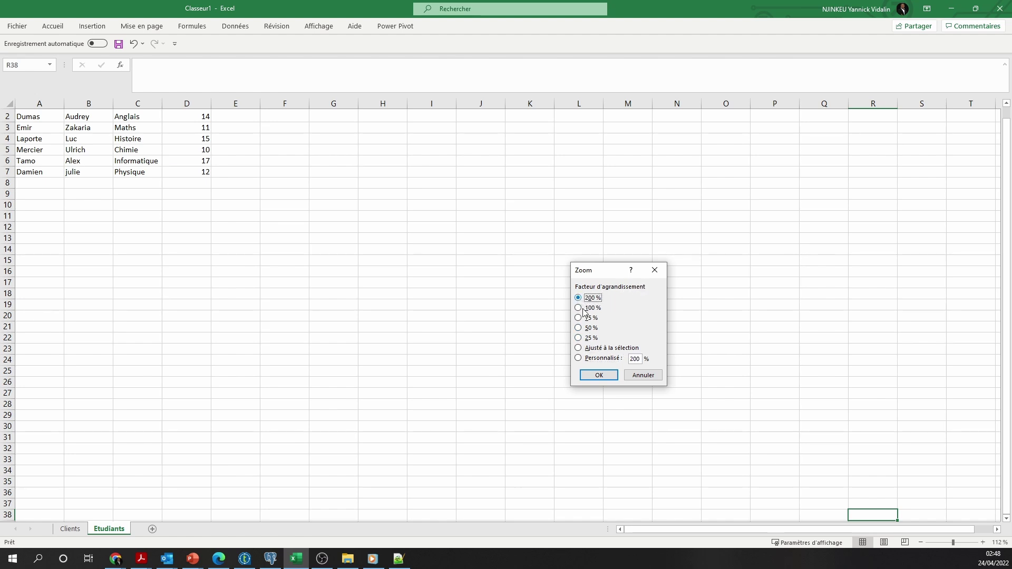
{"action": "left_click", "coordinate": [599, 375]}
{"action": "left_click_drag", "start_coordinate": [780, 529], "coordinate": [631, 531]}
{"action": "scroll", "coordinate": [223, 301], "scroll_direction": "up", "scroll_amount": 6}
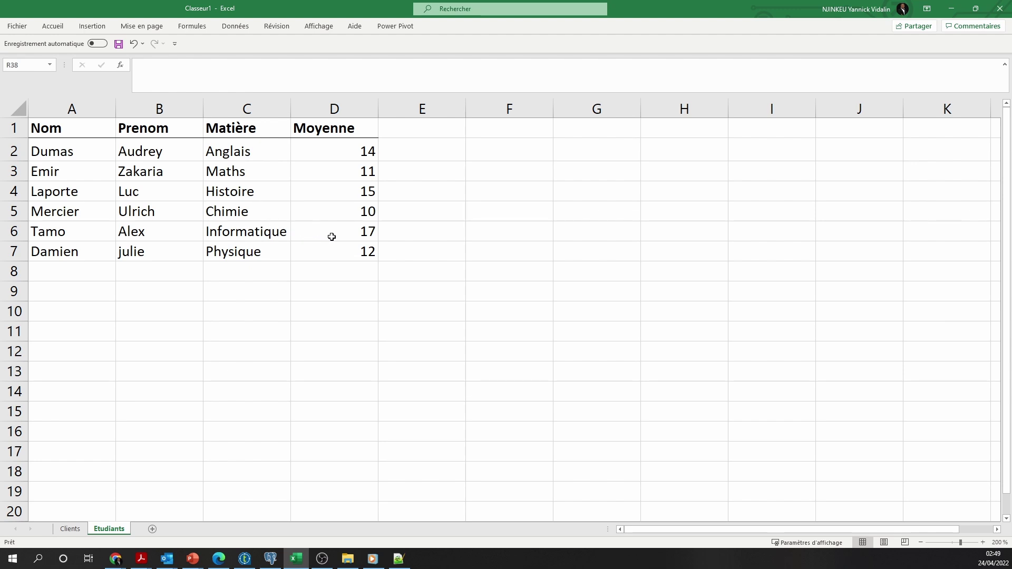
Shrink the sheet zoom to 50 %
{"action": "left_click", "coordinate": [326, 29]}
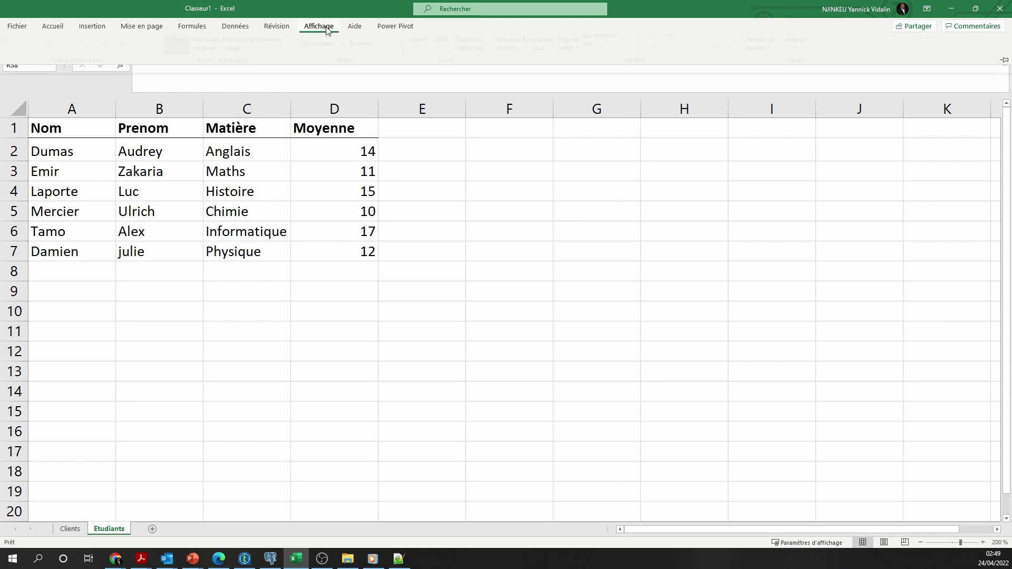
{"action": "left_click", "coordinate": [419, 45]}
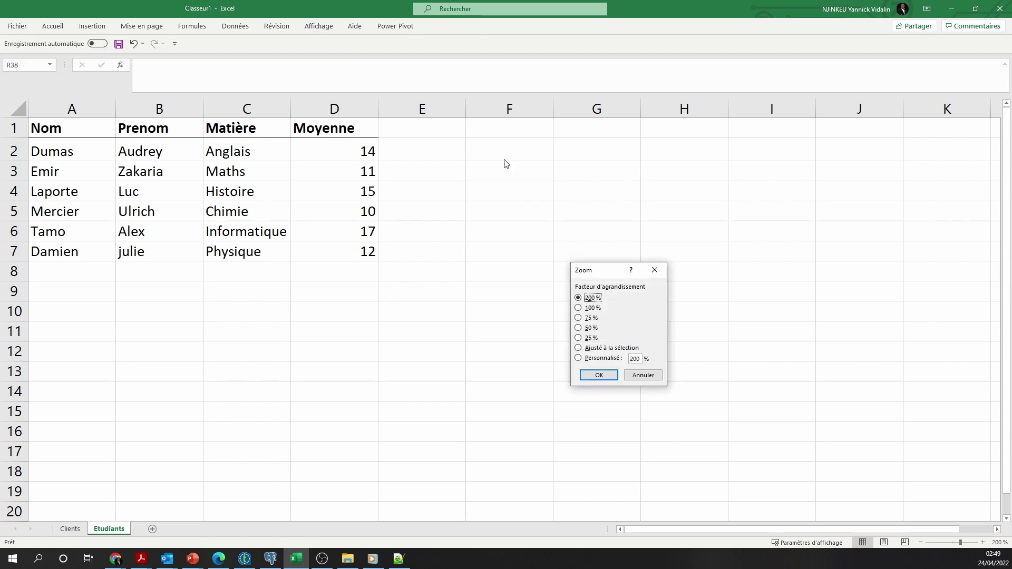
{"action": "left_click", "coordinate": [578, 328]}
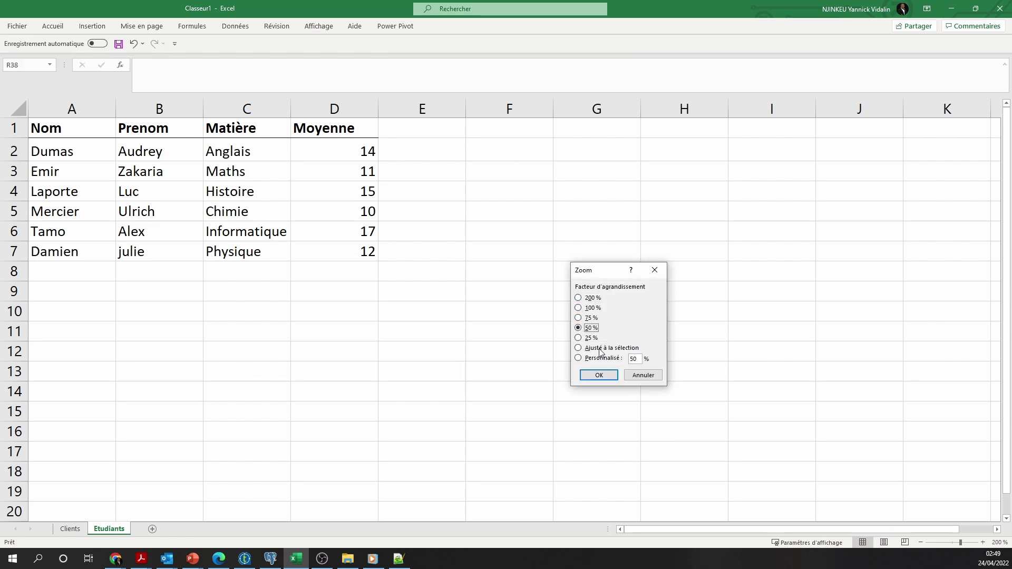
{"action": "left_click", "coordinate": [598, 376]}
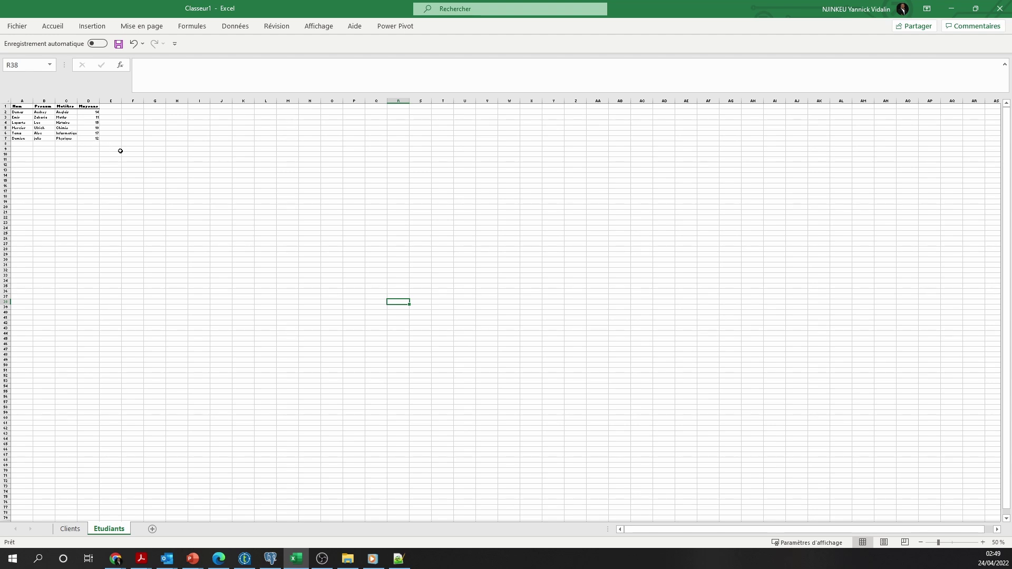
Reset the zoom to 100 %, then drag the status-bar zoom slider to levels up to 292 %
{"action": "left_click", "coordinate": [318, 26]}
{"action": "left_click", "coordinate": [448, 54]}
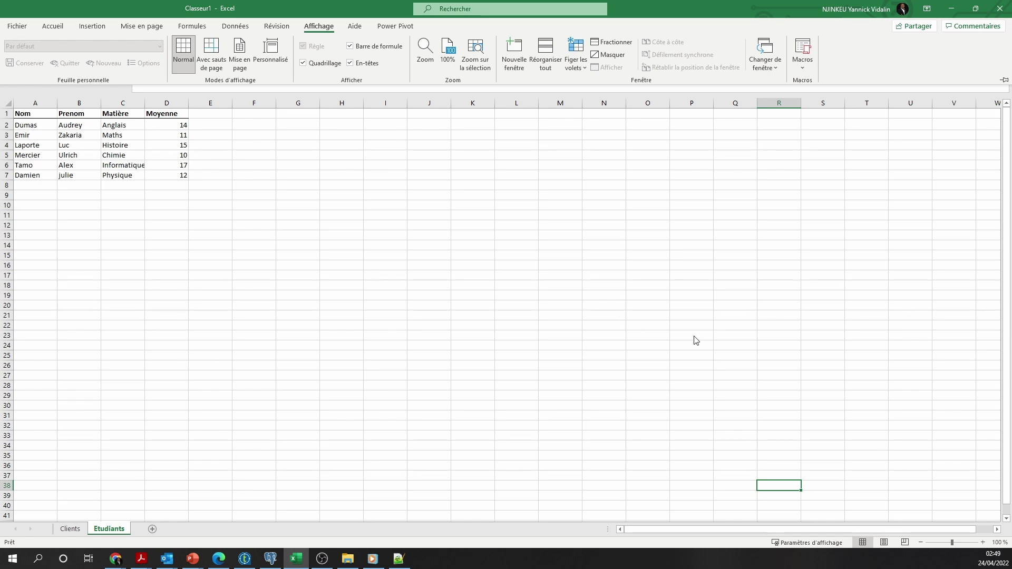
{"action": "left_click", "coordinate": [955, 542]}
{"action": "left_click_drag", "start_coordinate": [955, 543], "coordinate": [904, 545]}
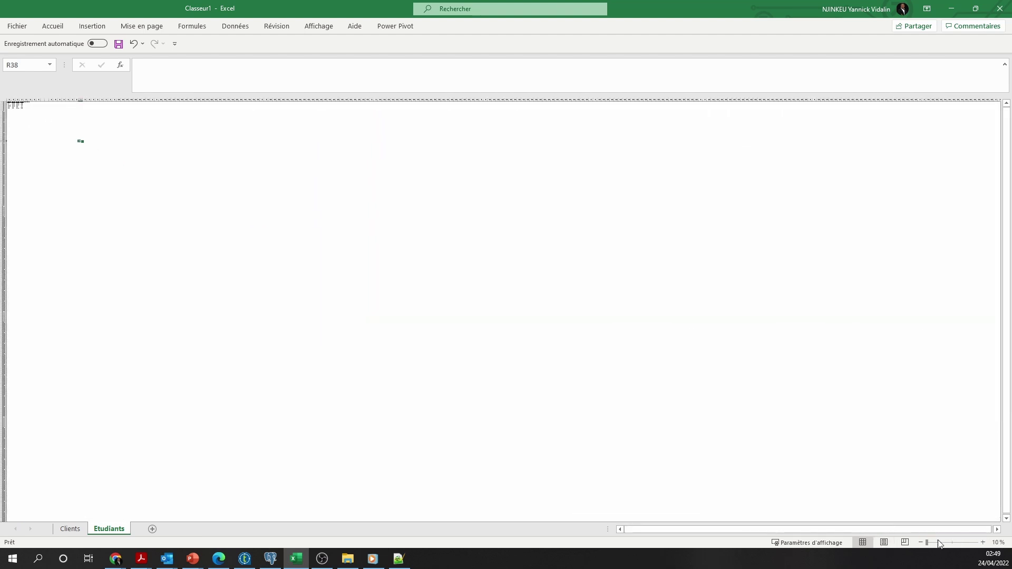
{"action": "left_click", "coordinate": [941, 544]}
{"action": "left_click_drag", "start_coordinate": [953, 545], "coordinate": [968, 548]}
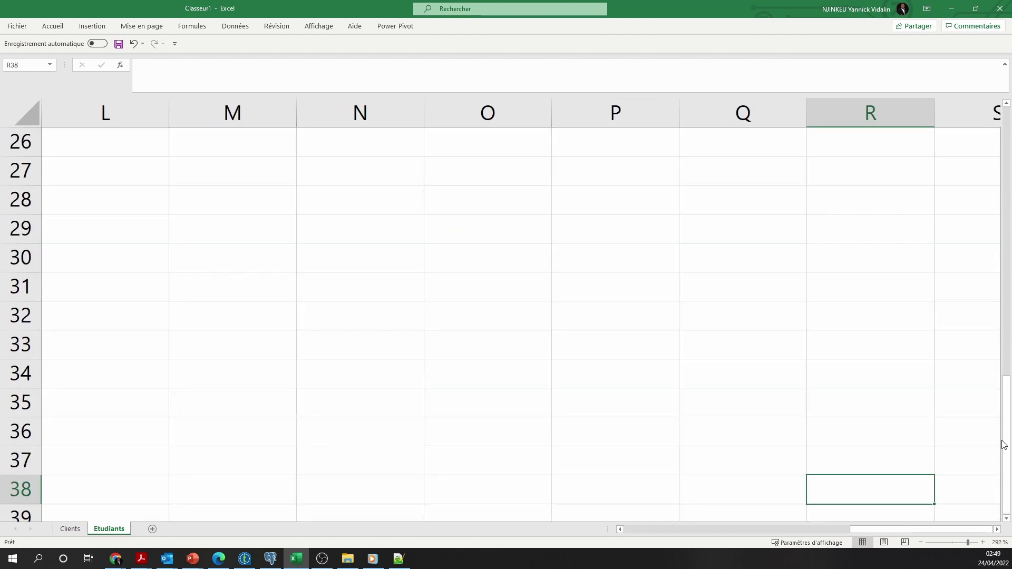
{"action": "left_click_drag", "start_coordinate": [1005, 445], "coordinate": [1007, 158]}
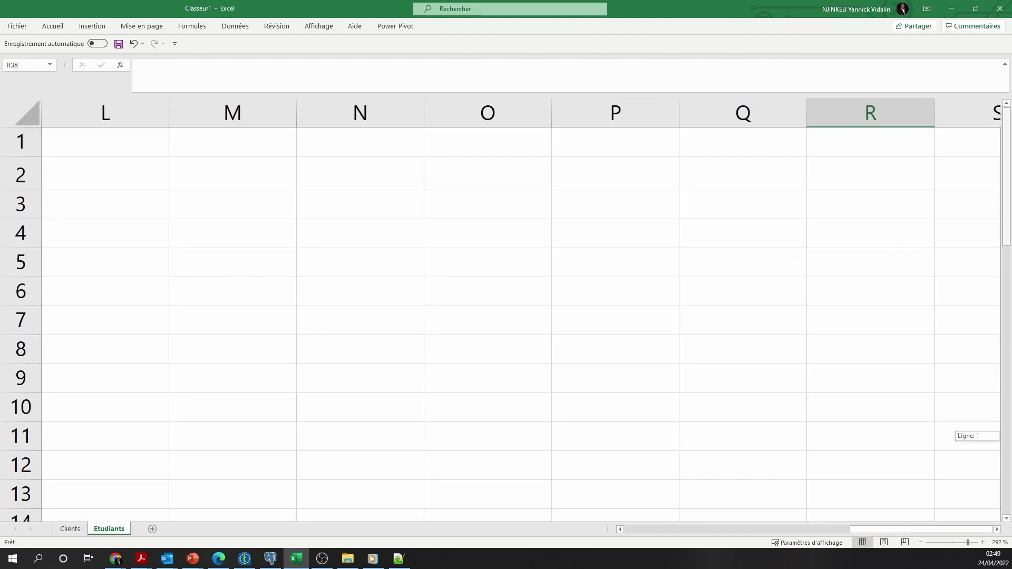
{"action": "left_click", "coordinate": [939, 543]}
{"action": "left_click", "coordinate": [943, 543]}
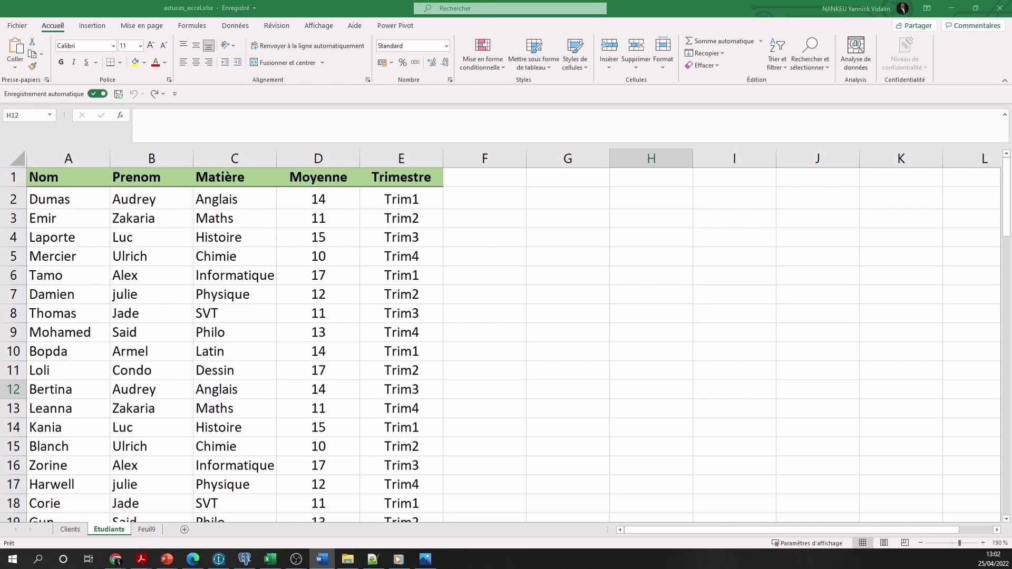
Insert one blank row at row 5, above Mercier
{"action": "left_click", "coordinate": [10, 256]}
{"action": "left_click", "coordinate": [10, 256]}
{"action": "right_click", "coordinate": [11, 256]}
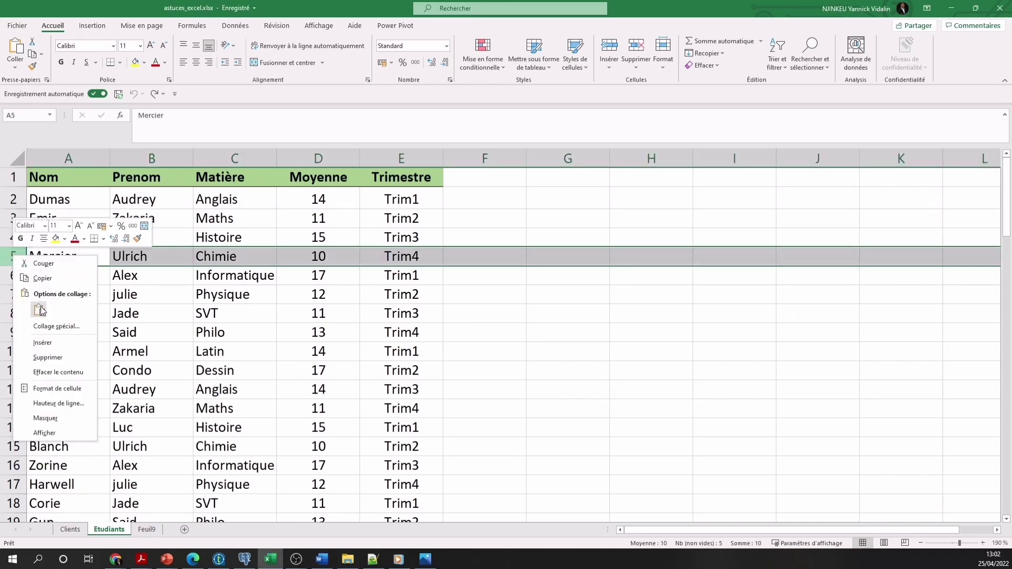
{"action": "left_click", "coordinate": [57, 344]}
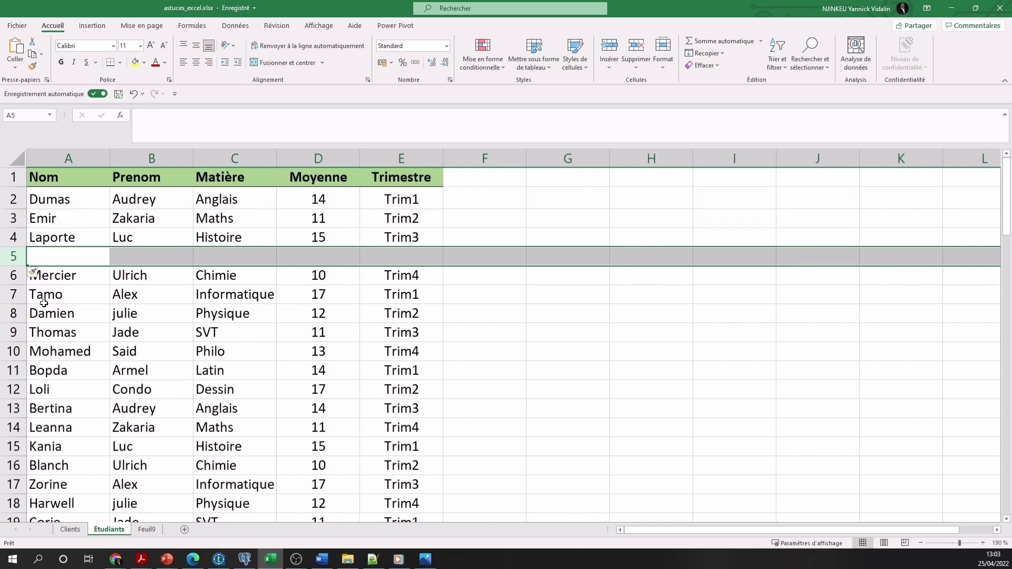
Insert three blank rows at rows 7–9, above Tamo
{"action": "left_click_drag", "start_coordinate": [13, 295], "coordinate": [13, 330]}
{"action": "right_click", "coordinate": [16, 331]}
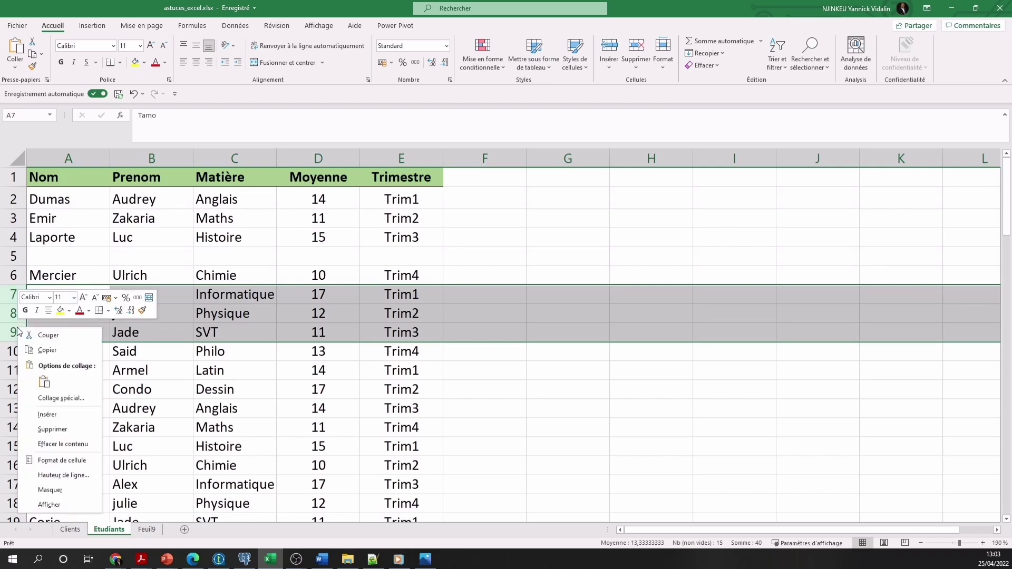
{"action": "left_click", "coordinate": [61, 414]}
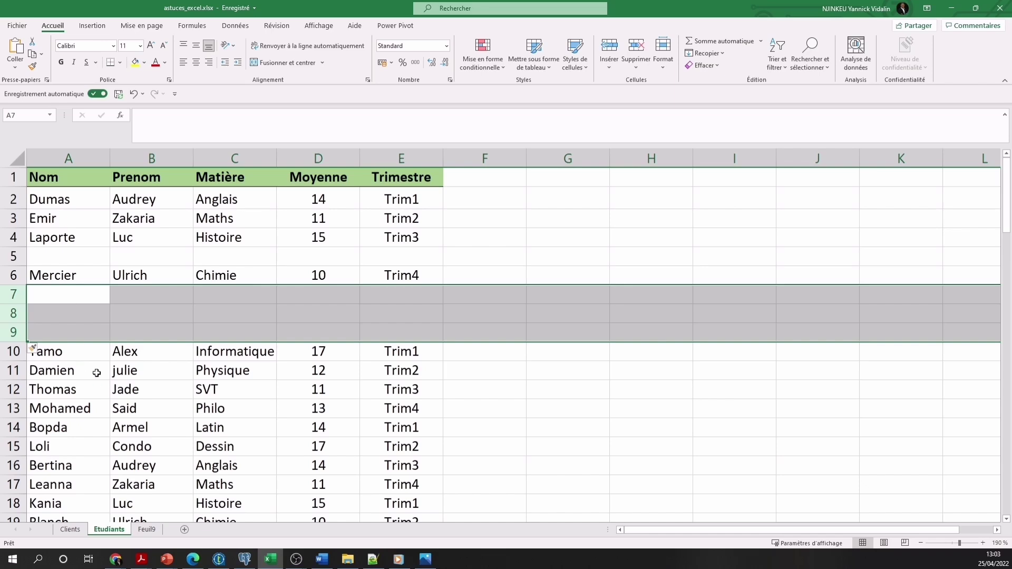
{"action": "left_click", "coordinate": [577, 463]}
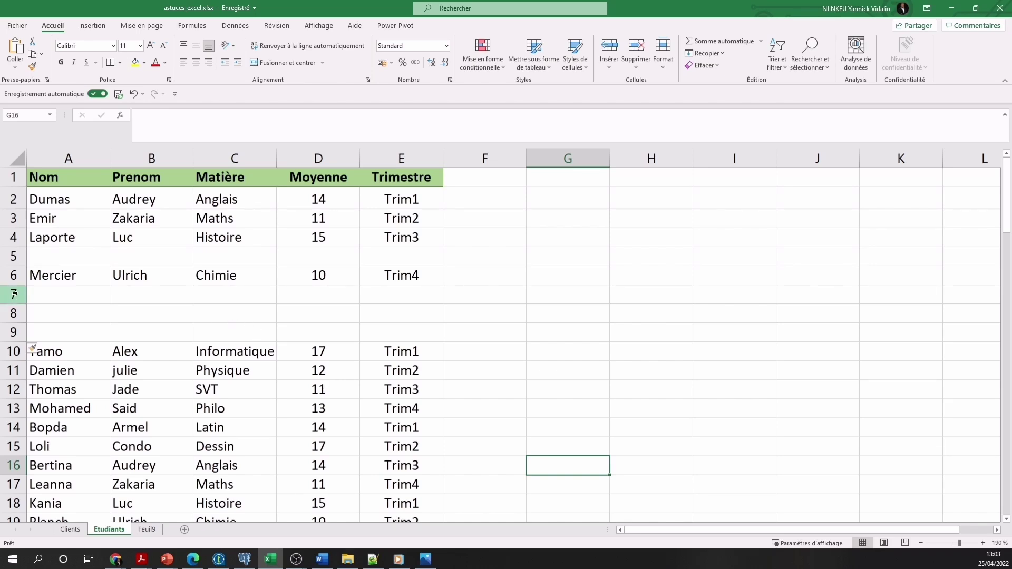
Delete the empty rows 7–9 and insert a blank column B before Prenom
{"action": "left_click_drag", "start_coordinate": [16, 294], "coordinate": [20, 331]}
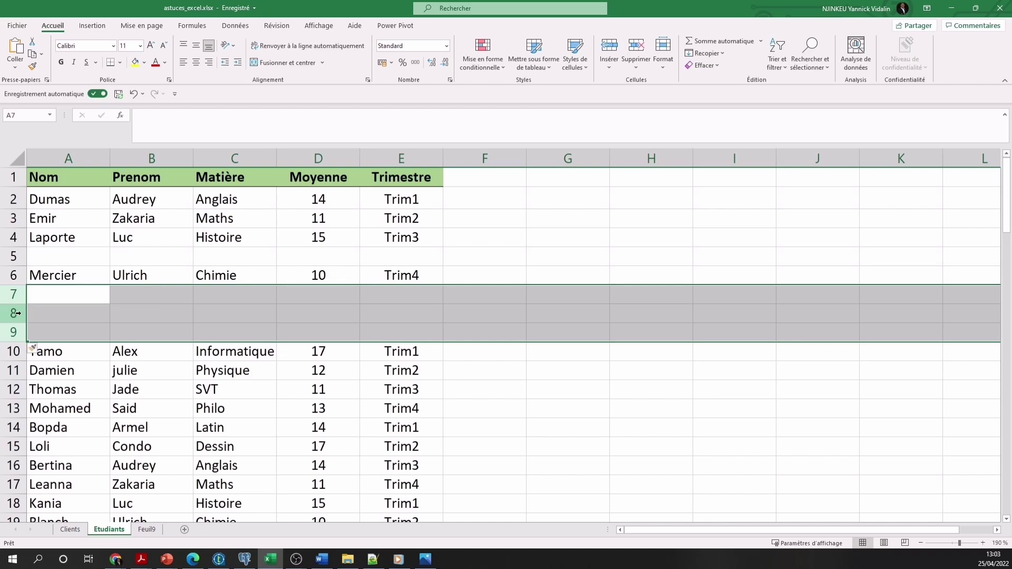
{"action": "right_click", "coordinate": [23, 316]}
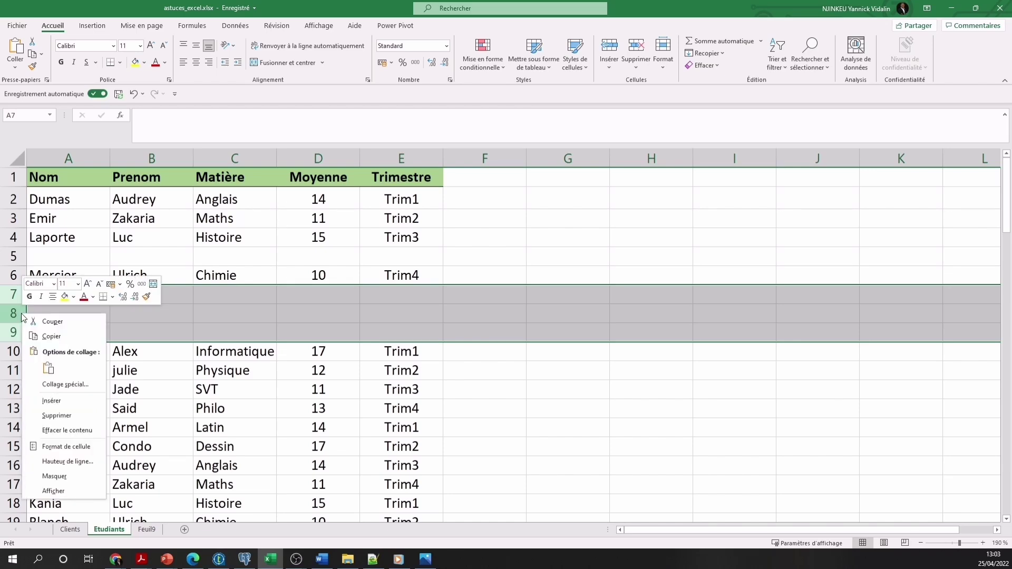
{"action": "left_click", "coordinate": [62, 414]}
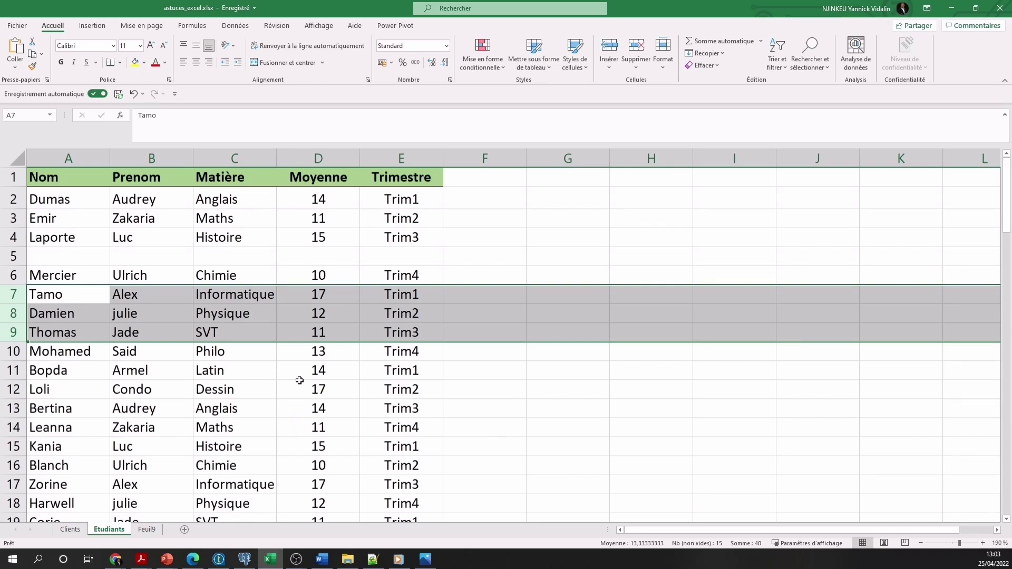
{"action": "left_click", "coordinate": [165, 154]}
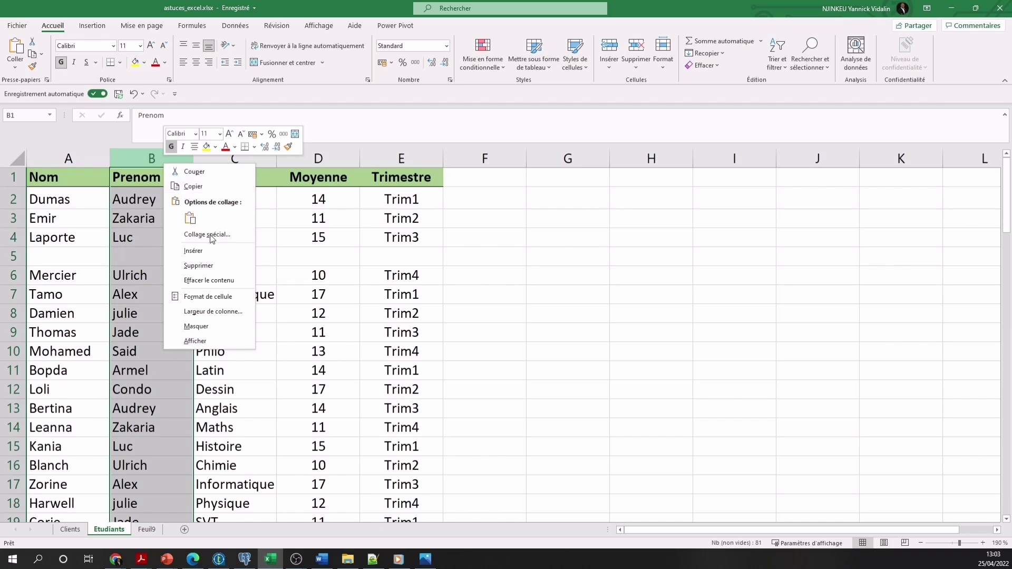
{"action": "left_click", "coordinate": [222, 255]}
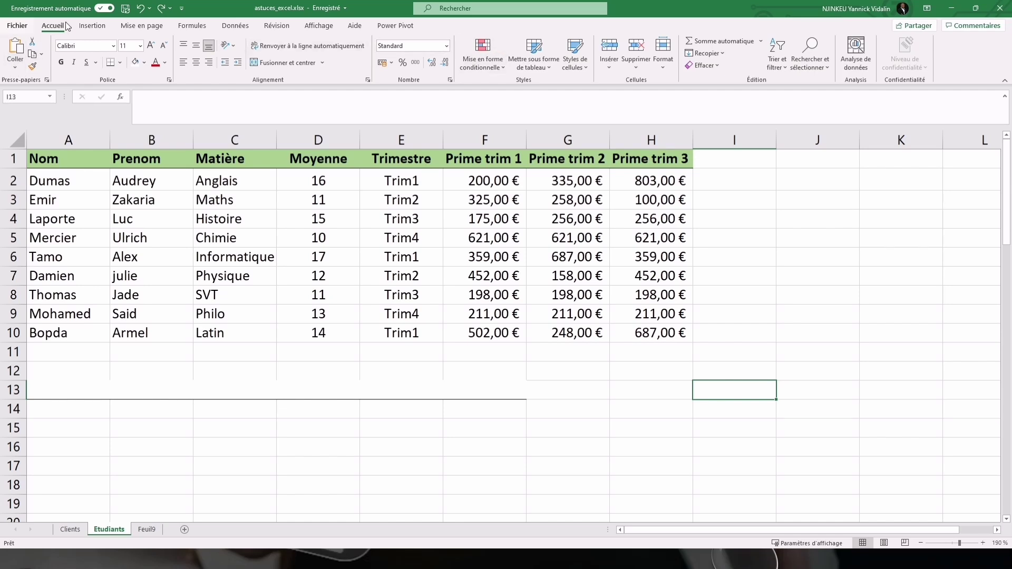
{"action": "left_click", "coordinate": [91, 26]}
{"action": "left_click", "coordinate": [131, 27]}
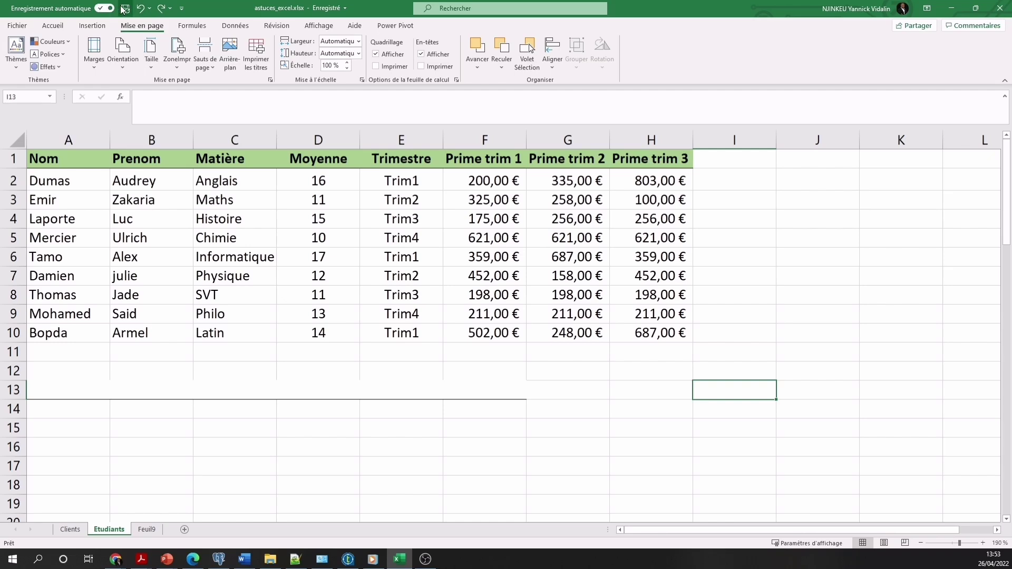
{"action": "left_click", "coordinate": [181, 9]}
{"action": "left_click", "coordinate": [181, 8]}
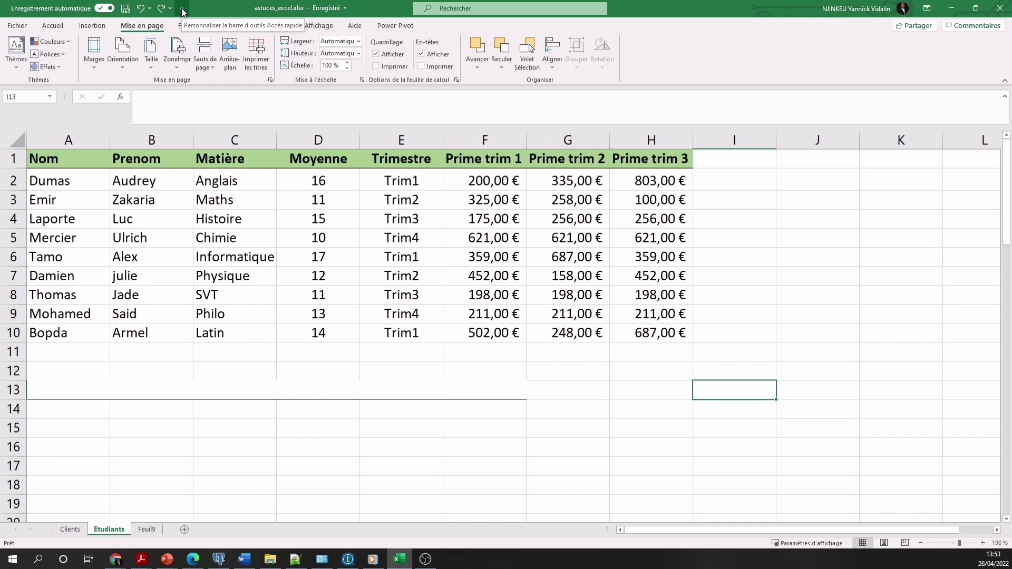
Add Impression rapide, Ordre croissant and Orthographe to quick access, then select the Moyenne values
{"action": "left_click", "coordinate": [182, 8]}
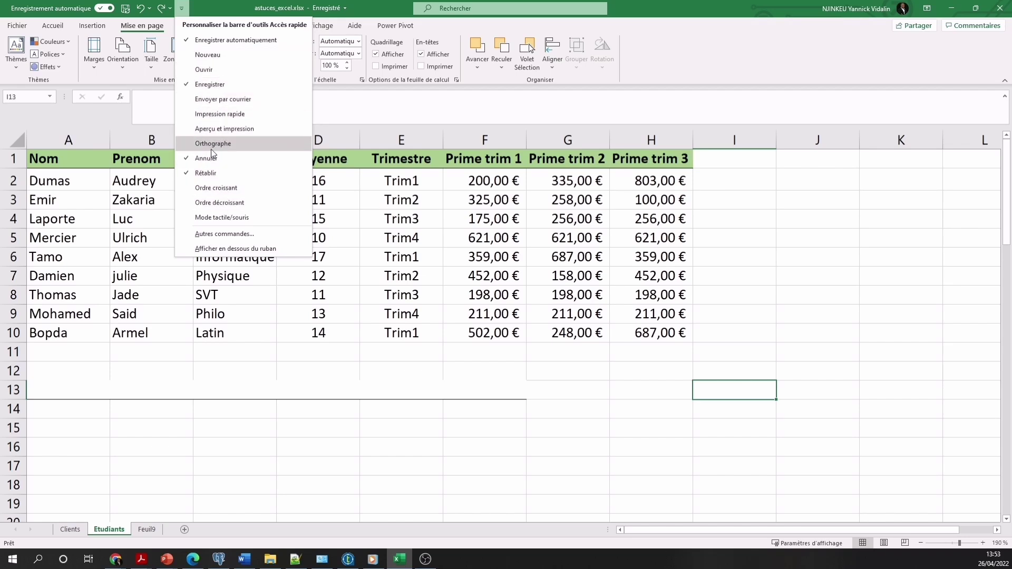
{"action": "left_click", "coordinate": [203, 115]}
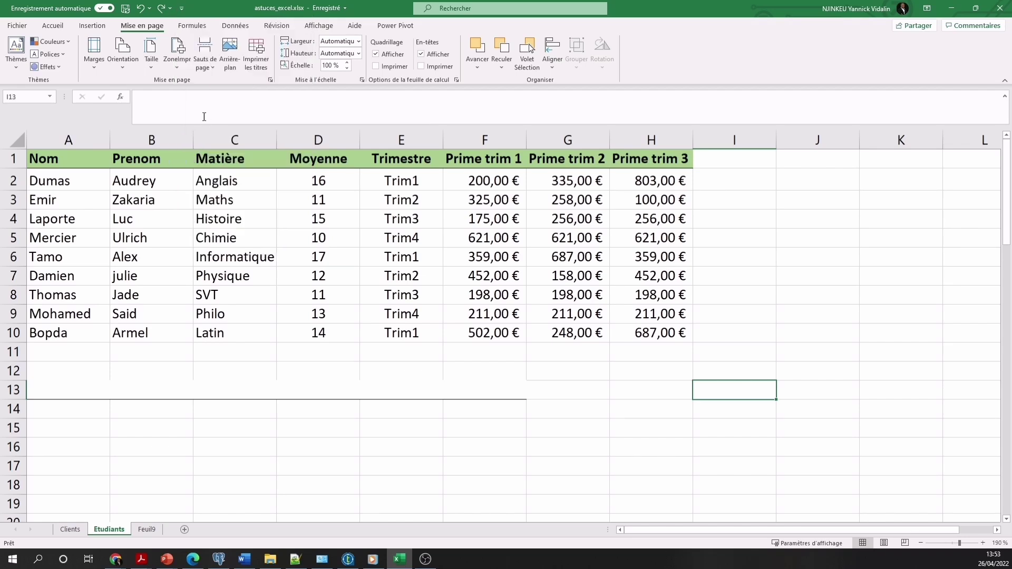
{"action": "left_click", "coordinate": [198, 9]}
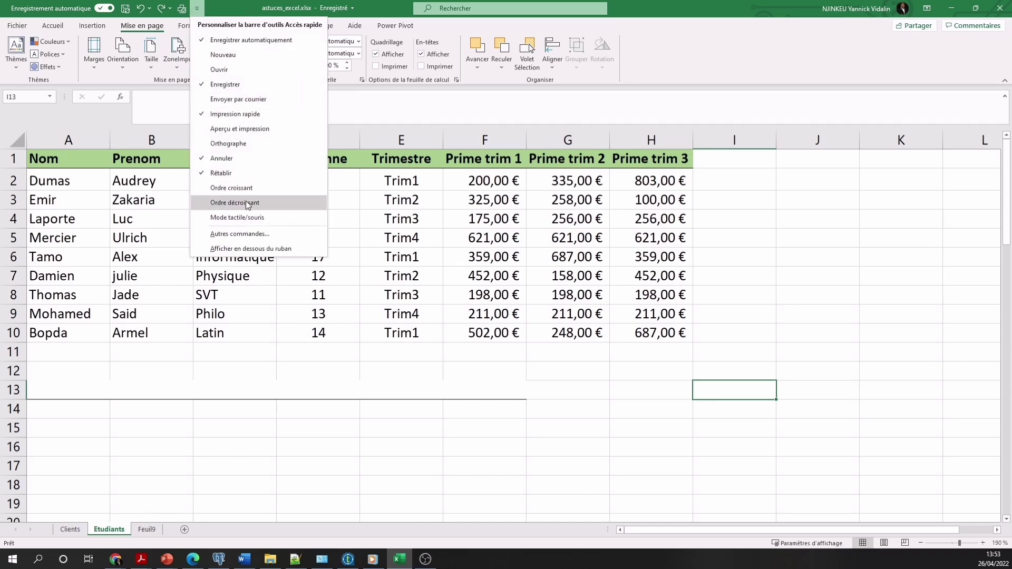
{"action": "left_click", "coordinate": [221, 190]}
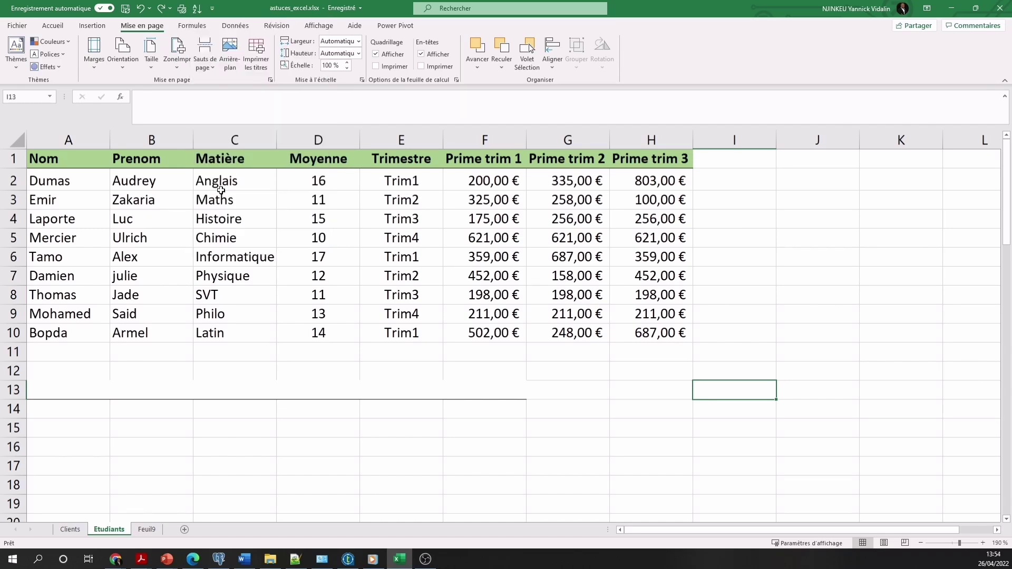
{"action": "left_click", "coordinate": [211, 9]}
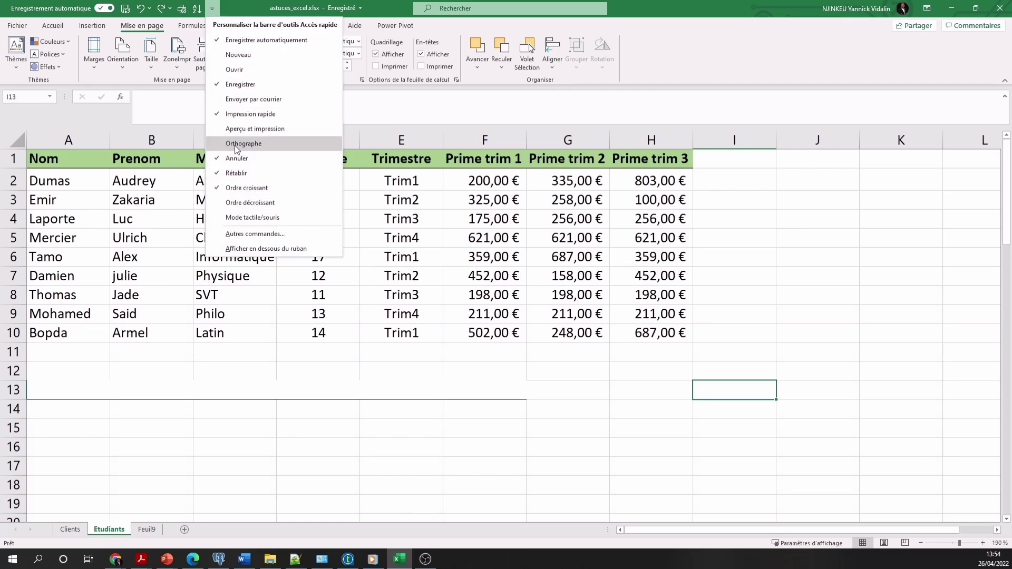
{"action": "left_click", "coordinate": [236, 142]}
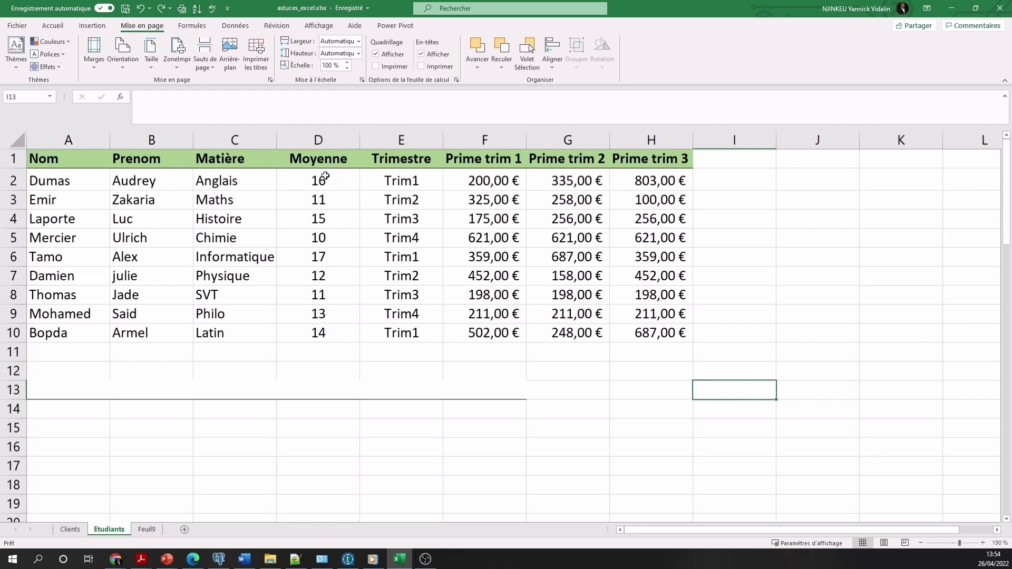
{"action": "left_click_drag", "start_coordinate": [330, 182], "coordinate": [331, 333]}
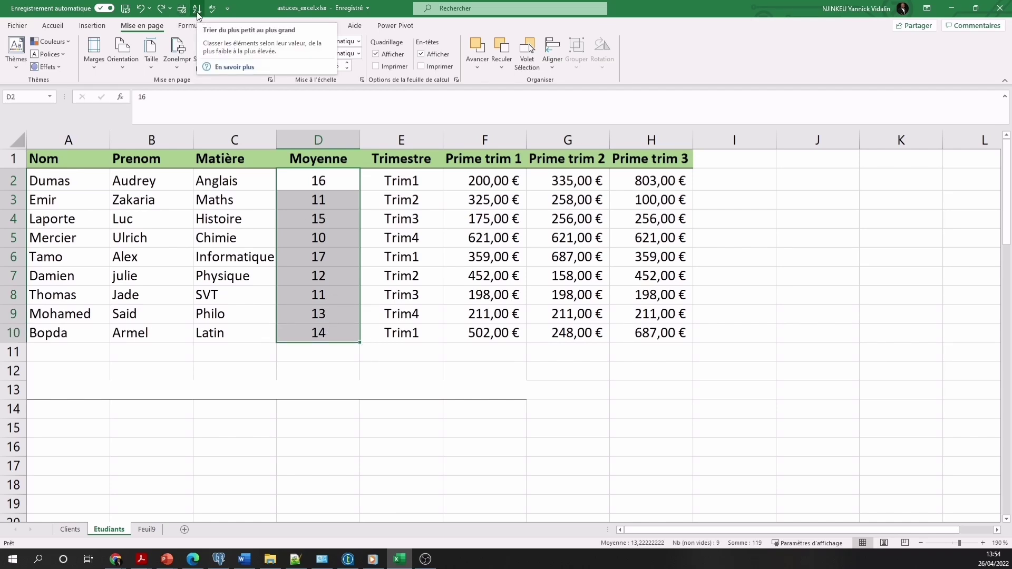
Sort only the selected Moyenne values D2:D10 ascending, continuing with the current selection
{"action": "left_click", "coordinate": [197, 9]}
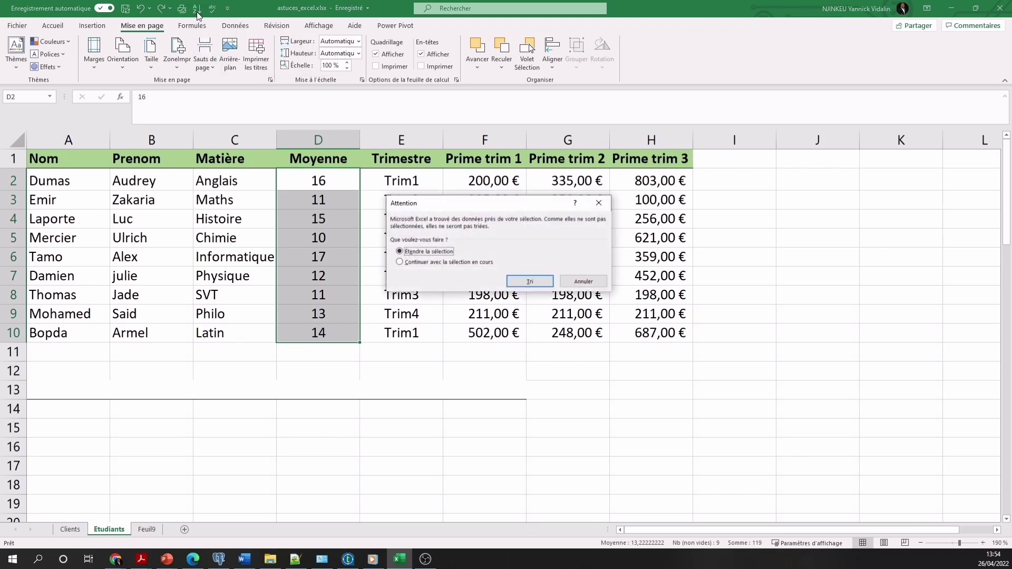
{"action": "left_click", "coordinate": [400, 262]}
{"action": "left_click", "coordinate": [530, 281]}
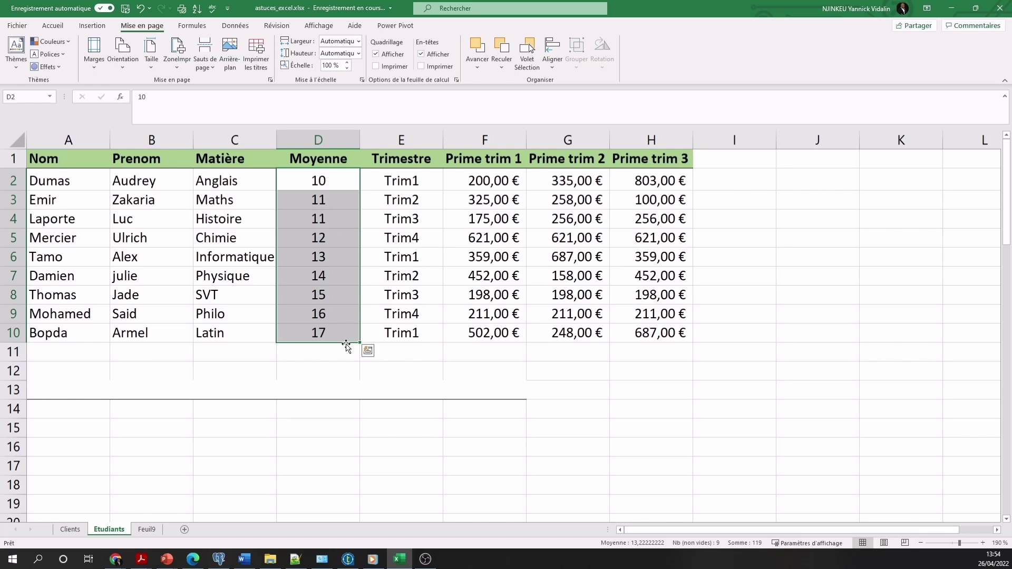
{"action": "left_click", "coordinate": [227, 9]}
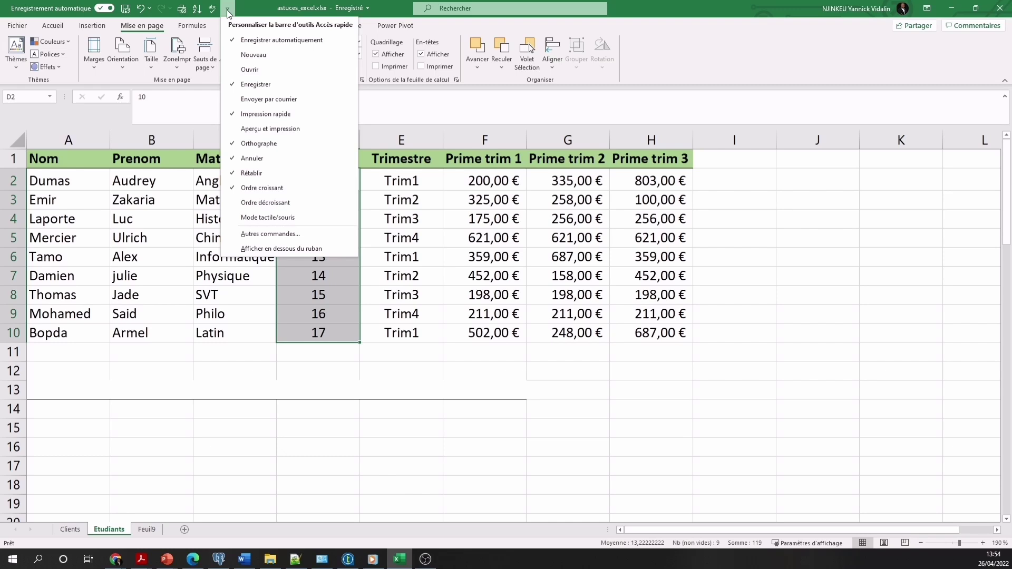
Show the quick-access commands below the ribbon and bring up the Autres commandes settings
{"action": "left_click", "coordinate": [266, 248]}
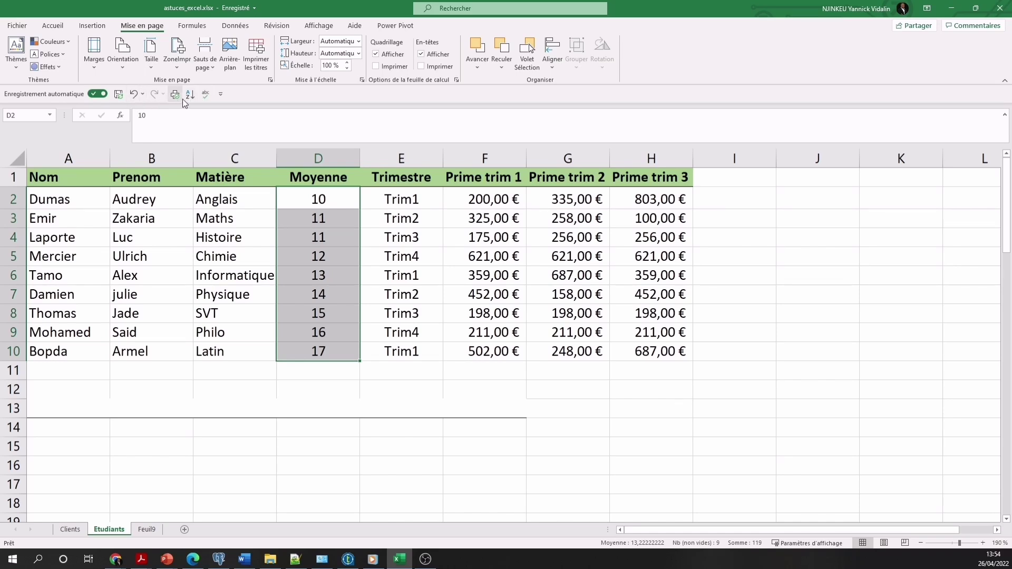
{"action": "left_click", "coordinate": [221, 95]}
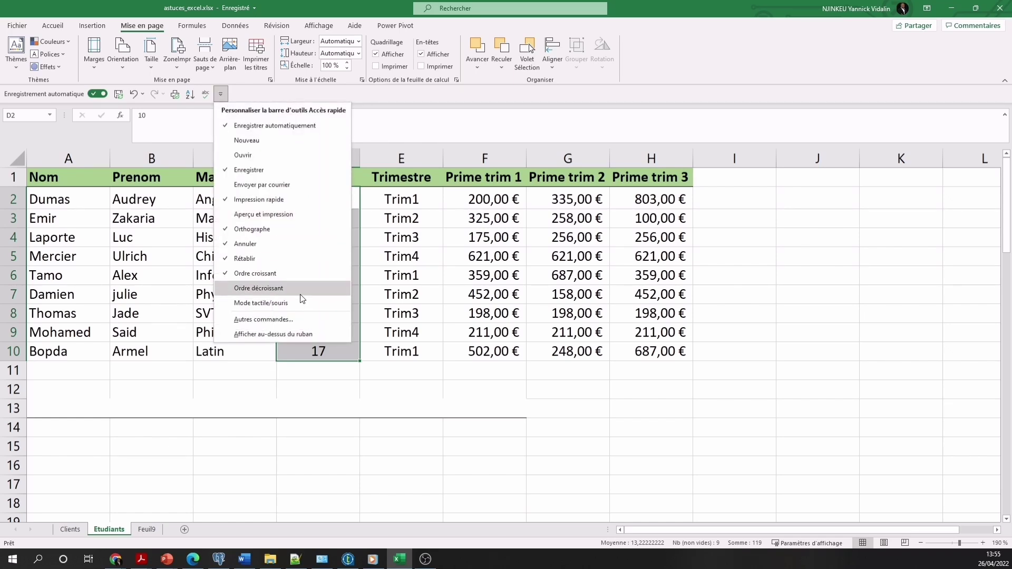
{"action": "left_click", "coordinate": [261, 320]}
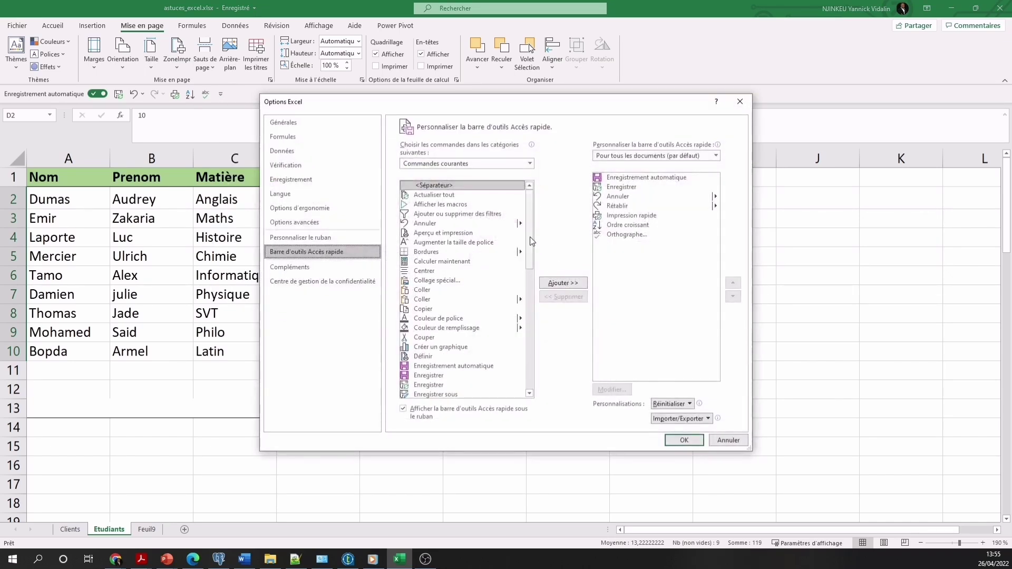
{"action": "mouse_move", "coordinate": [529, 233]}
{"action": "left_mouse_down"}
{"action": "mouse_move", "coordinate": [526, 363]}
{"action": "mouse_move", "coordinate": [516, 226]}
{"action": "left_mouse_up"}
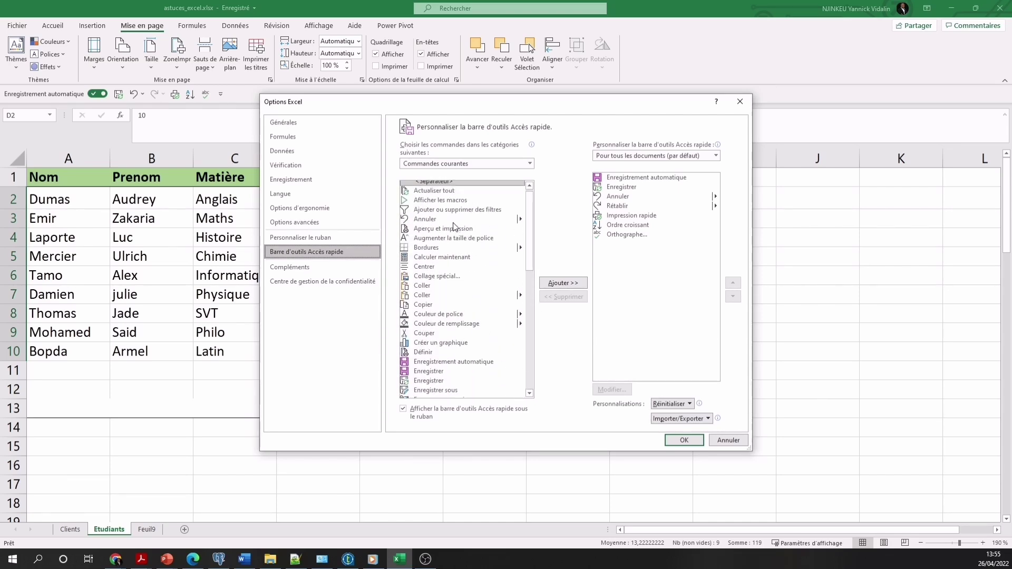
{"action": "scroll", "coordinate": [453, 227], "scroll_direction": "down", "scroll_amount": 7}
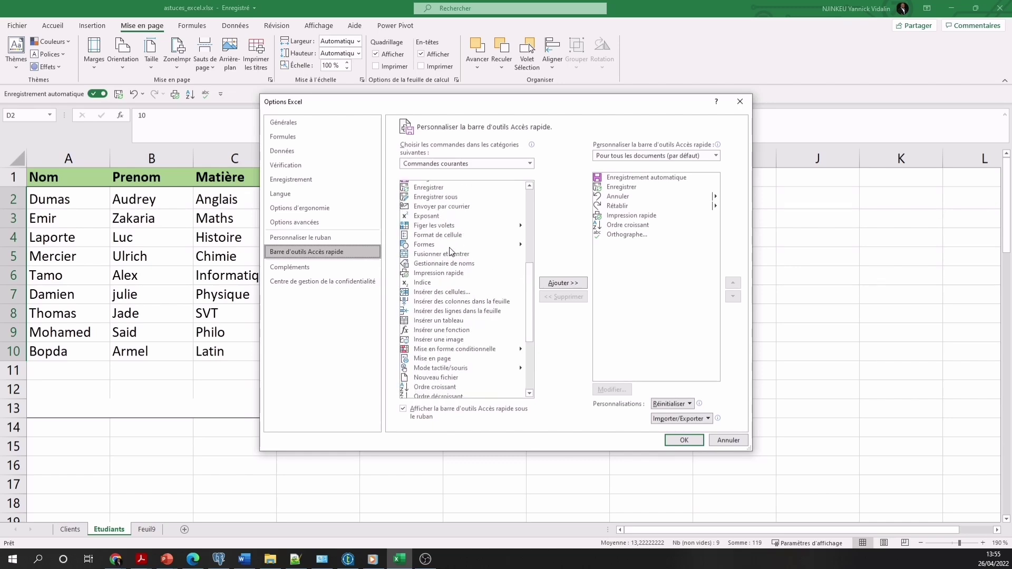
{"action": "scroll", "coordinate": [451, 252], "scroll_direction": "up", "scroll_amount": 8}
{"action": "scroll", "coordinate": [451, 252], "scroll_direction": "down", "scroll_amount": 4}
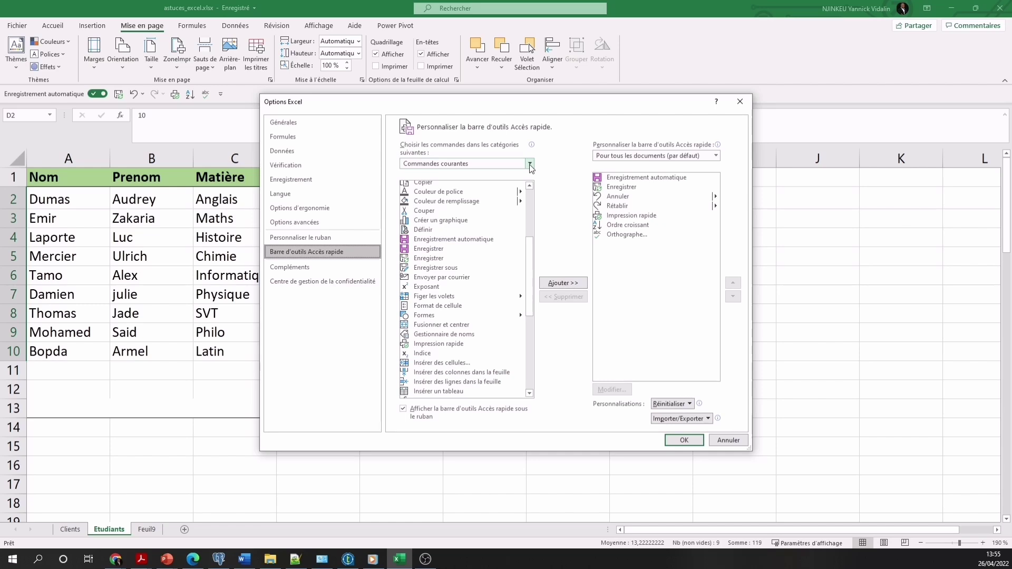
{"action": "left_click", "coordinate": [530, 164]}
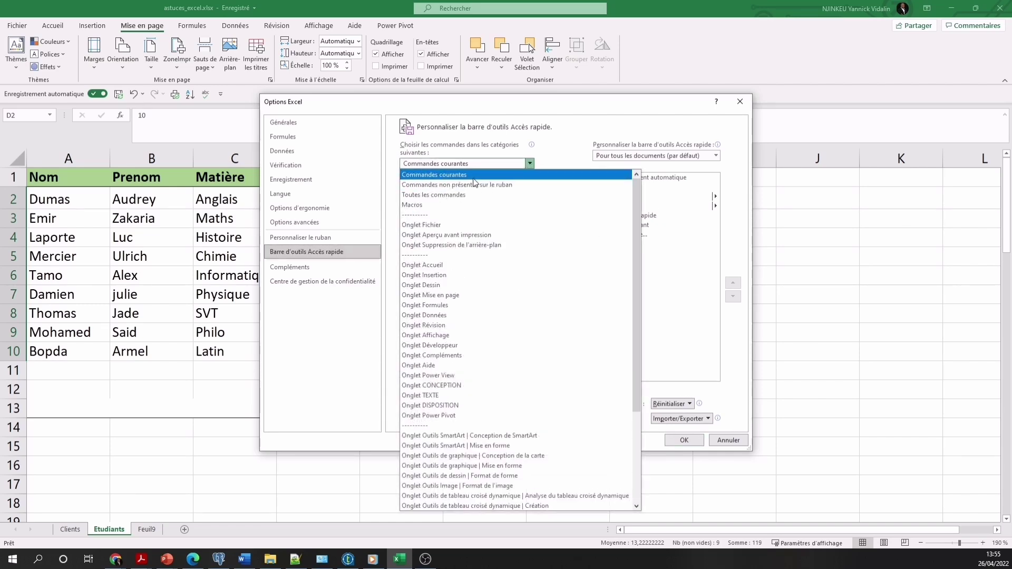
{"action": "left_click", "coordinate": [529, 165]}
{"action": "scroll", "coordinate": [483, 278], "scroll_direction": "down", "scroll_amount": 5}
{"action": "scroll", "coordinate": [485, 290], "scroll_direction": "down", "scroll_amount": 3}
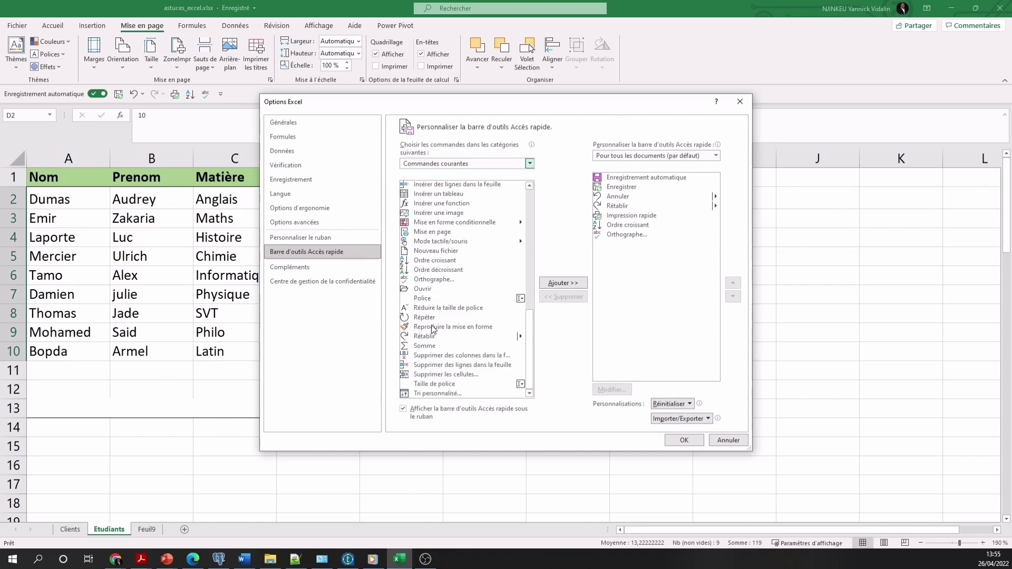
Add Reproduire la mise en forme and Supprimer des colonnes dans la feuille, then confirm with OK
{"action": "left_click", "coordinate": [457, 326]}
{"action": "left_click", "coordinate": [556, 284]}
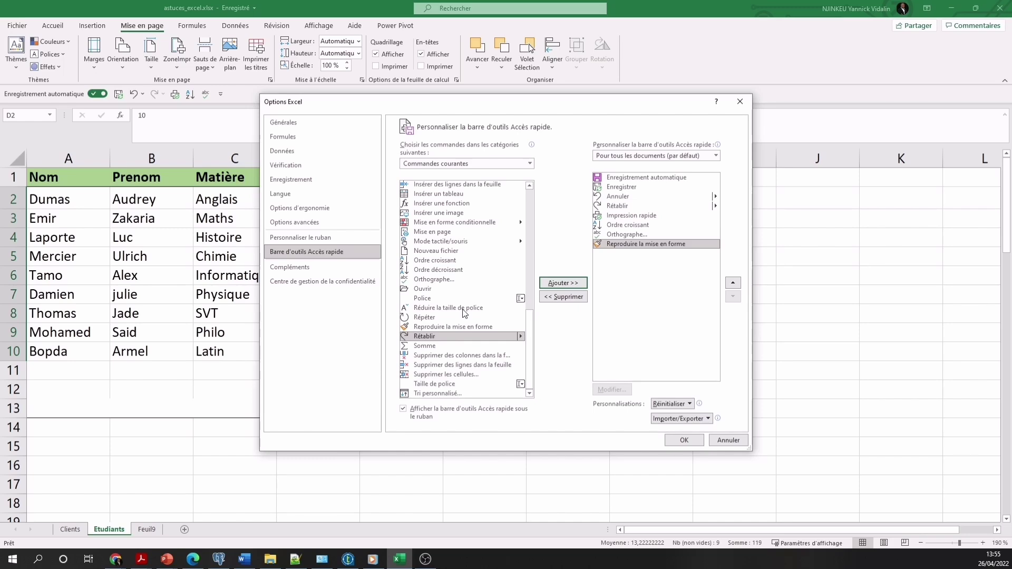
{"action": "left_click", "coordinate": [443, 355]}
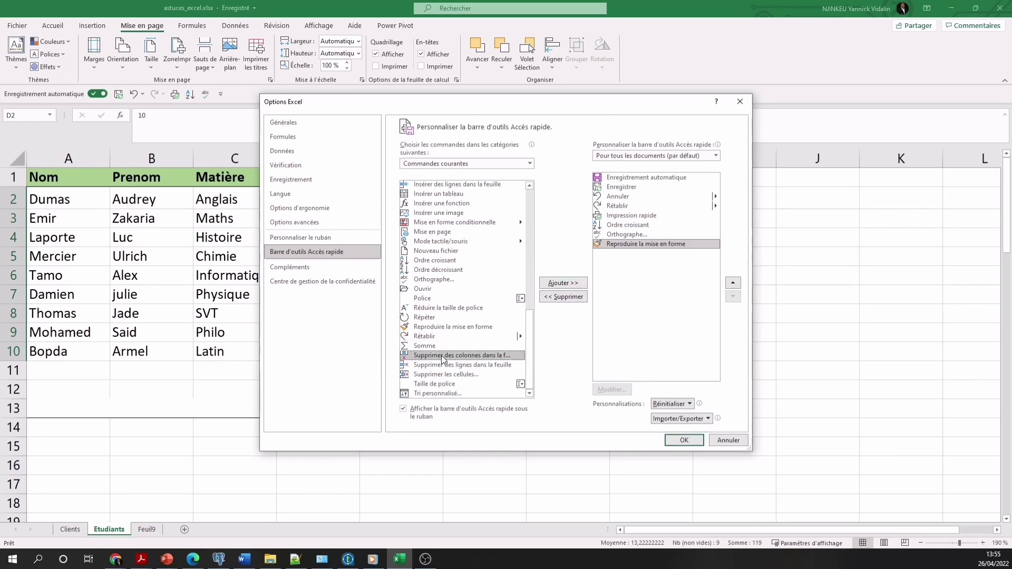
{"action": "left_click", "coordinate": [566, 286]}
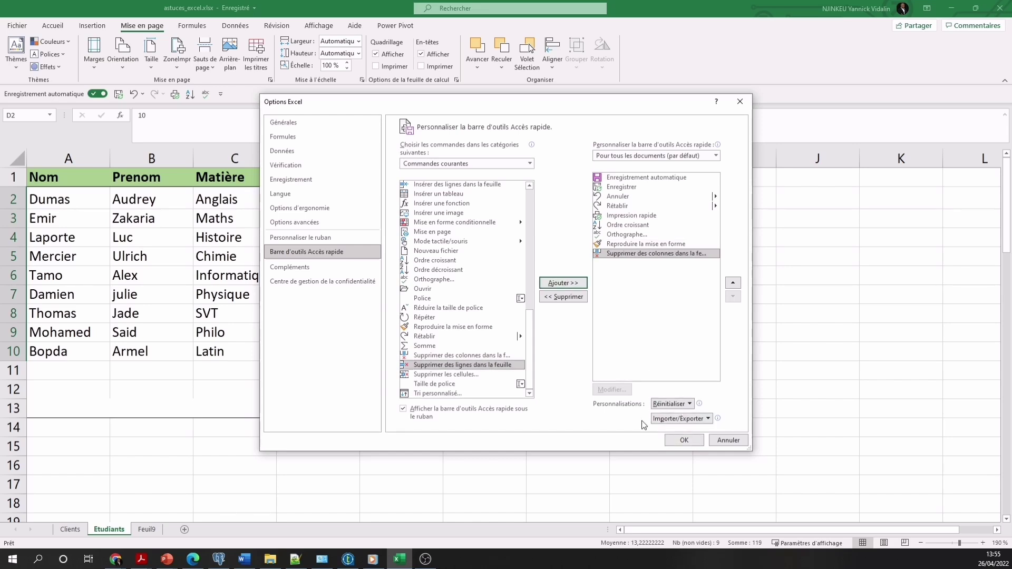
{"action": "left_click", "coordinate": [684, 441]}
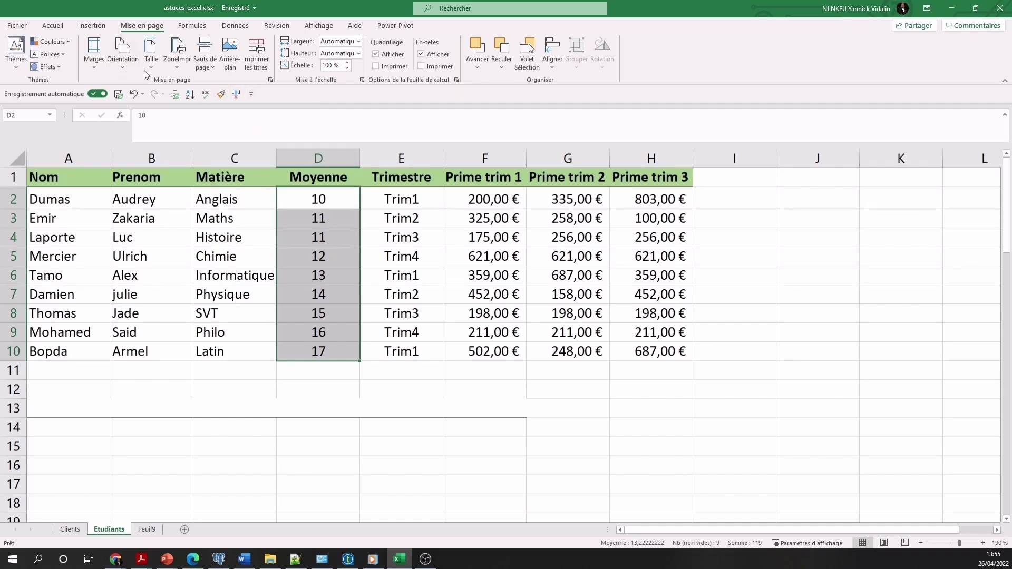
Add the Données tab's Convertir text-to-columns tool to the Quick Access Toolbar
{"action": "left_click", "coordinate": [92, 27]}
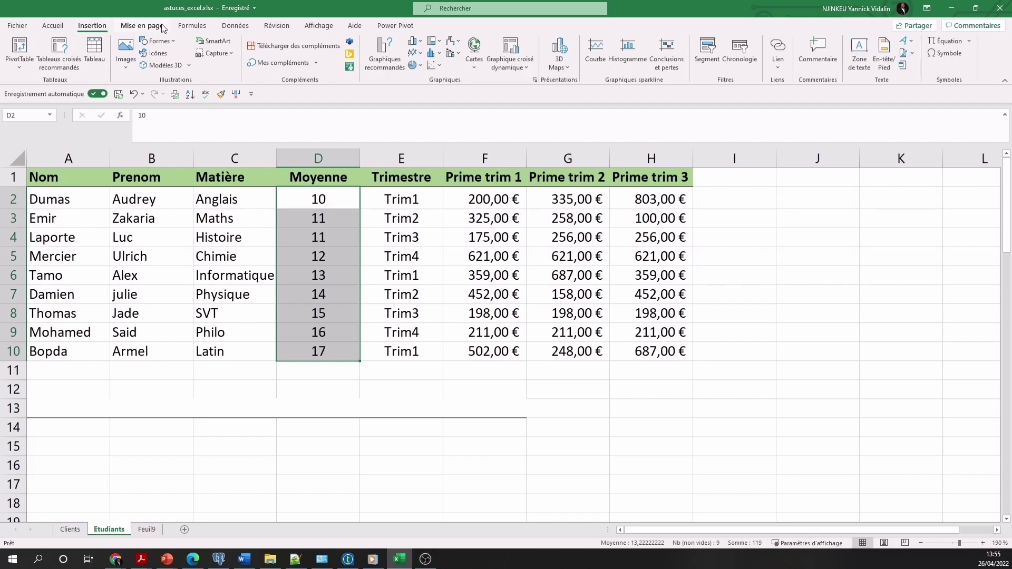
{"action": "left_click", "coordinate": [278, 27]}
{"action": "left_click", "coordinate": [235, 25]}
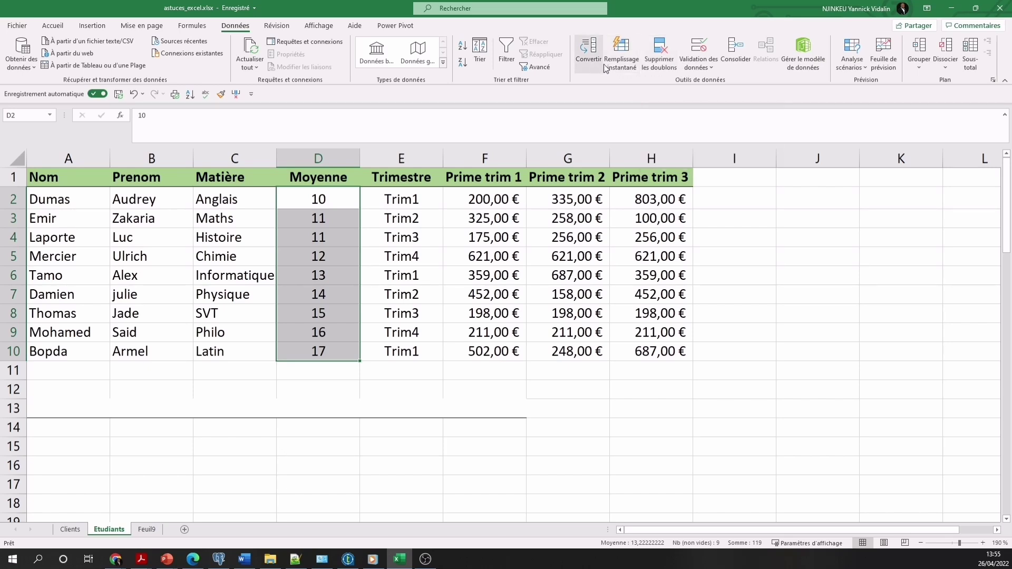
{"action": "left_click", "coordinate": [593, 45]}
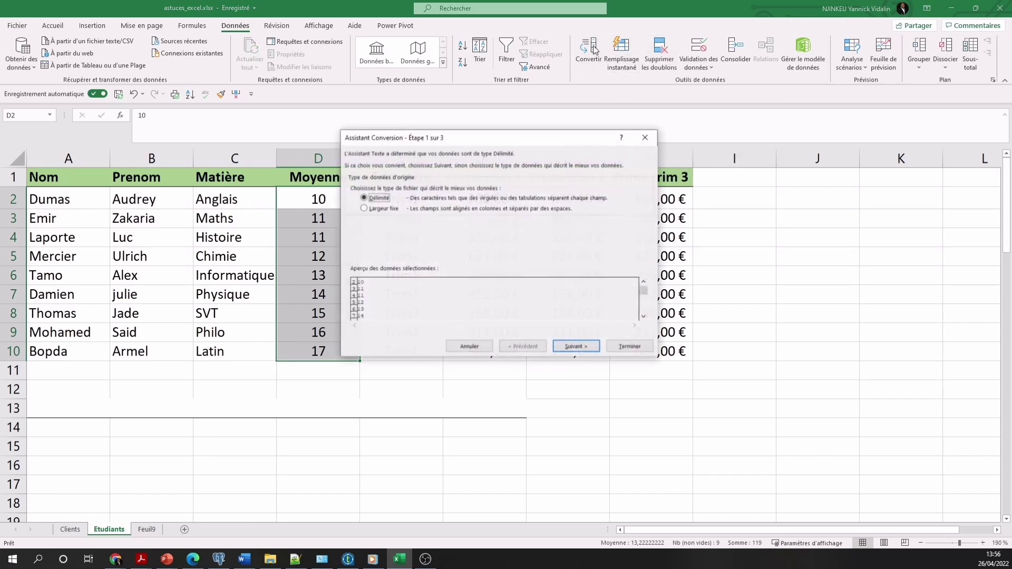
{"action": "right_click", "coordinate": [581, 46]}
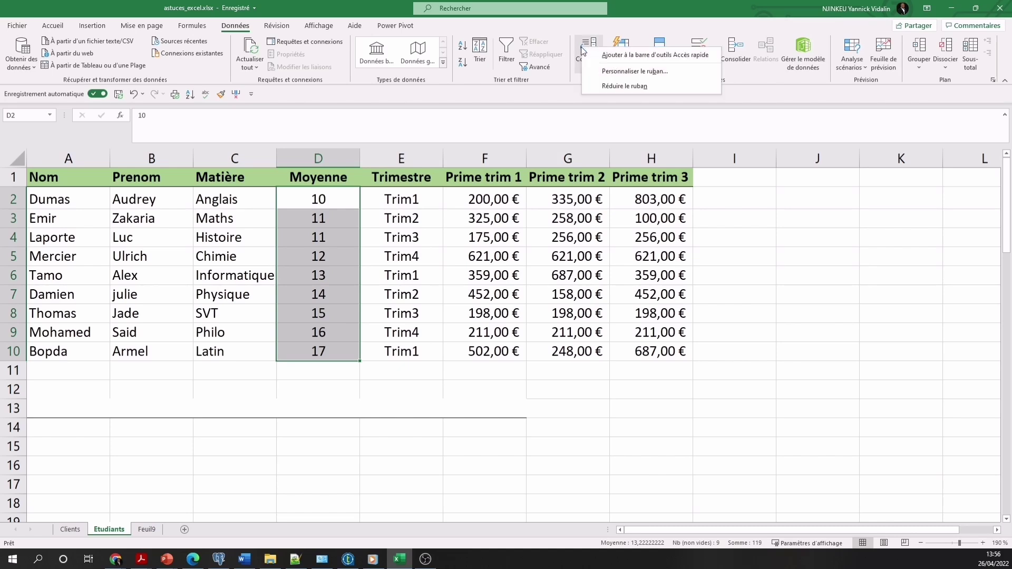
{"action": "left_click", "coordinate": [658, 55]}
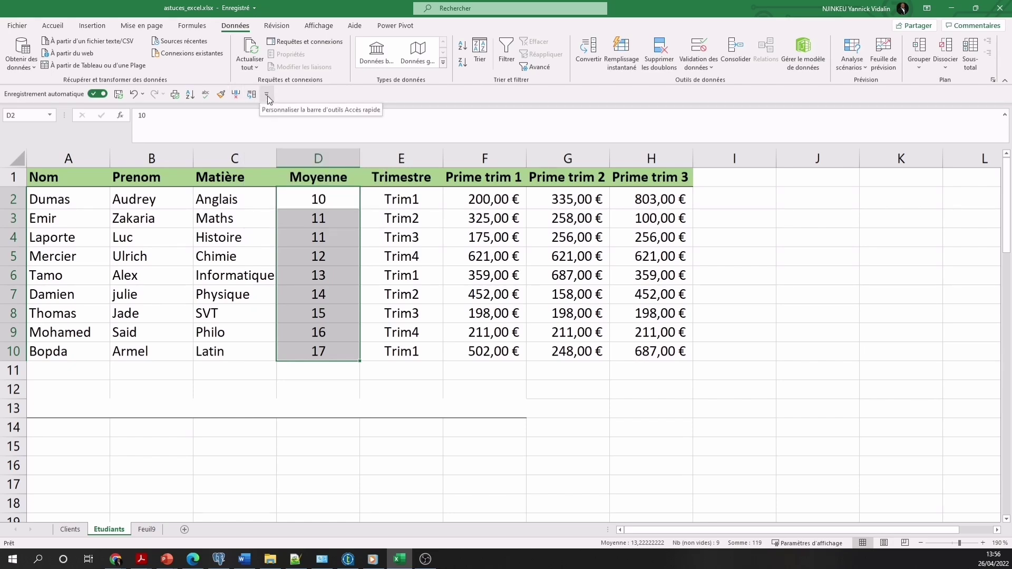
Remove spell check and quick print from the Quick Access Toolbar
{"action": "left_click", "coordinate": [267, 95]}
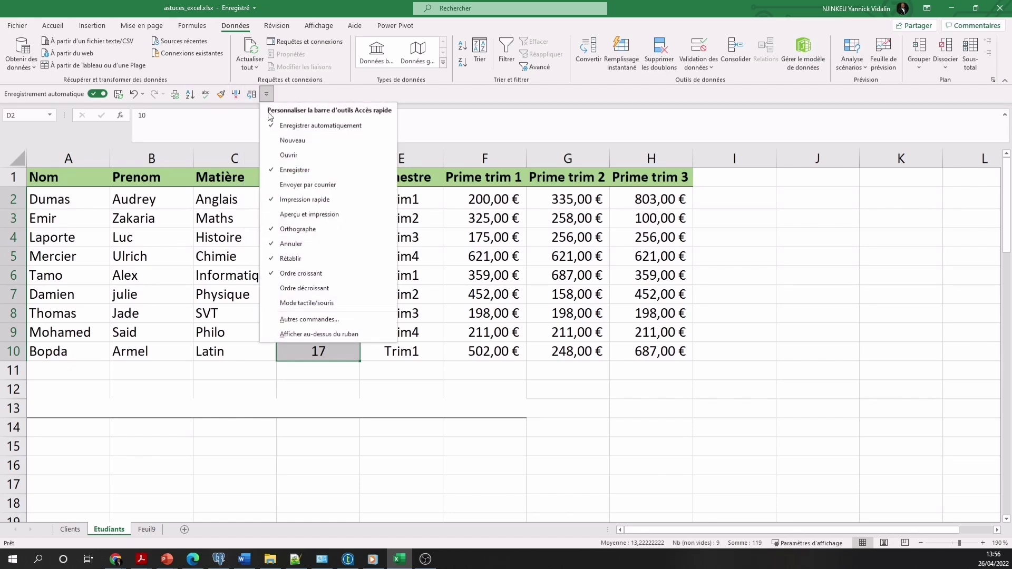
{"action": "left_click", "coordinate": [276, 229]}
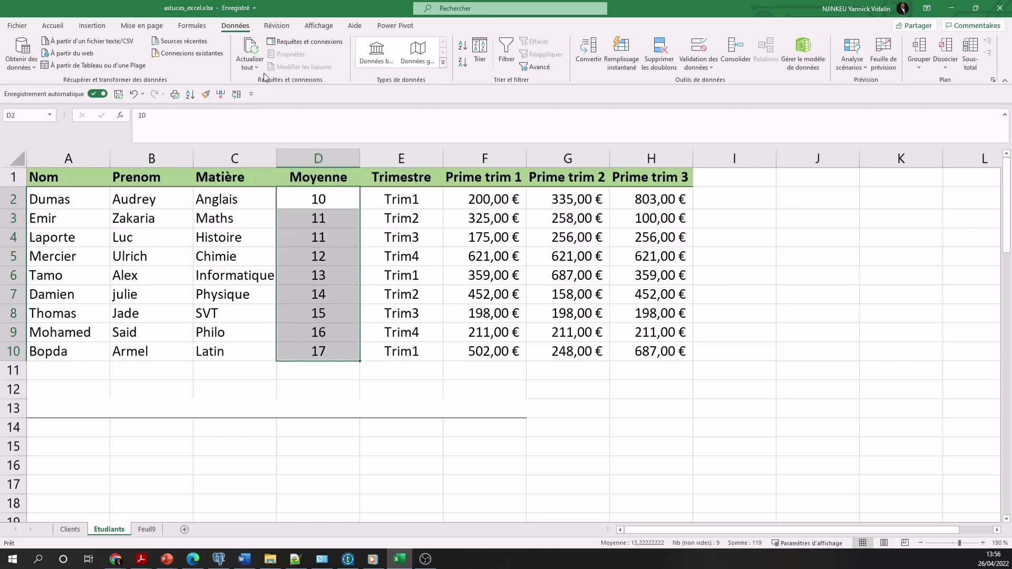
{"action": "left_click", "coordinate": [253, 94]}
{"action": "left_click", "coordinate": [295, 199]}
Remove Convertir from the Quick Access Toolbar for all documents via Autres commandes
{"action": "left_click", "coordinate": [235, 94]}
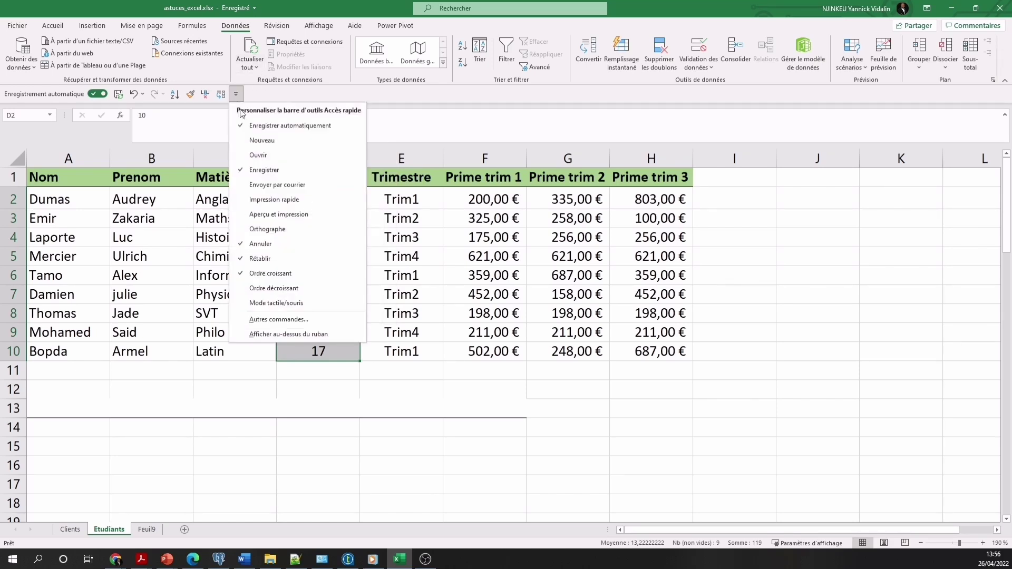
{"action": "left_click", "coordinate": [279, 320]}
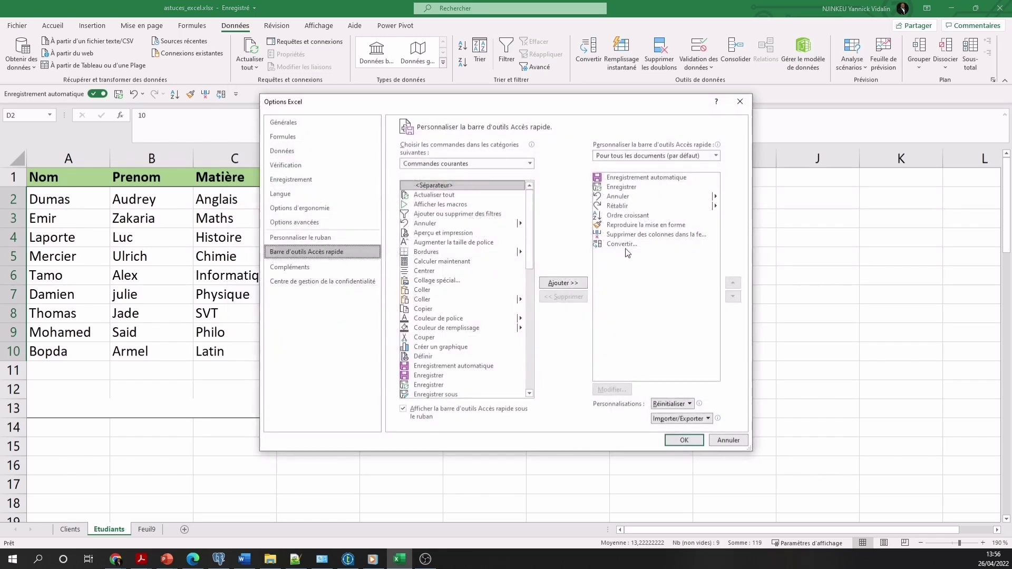
{"action": "left_click", "coordinate": [622, 244]}
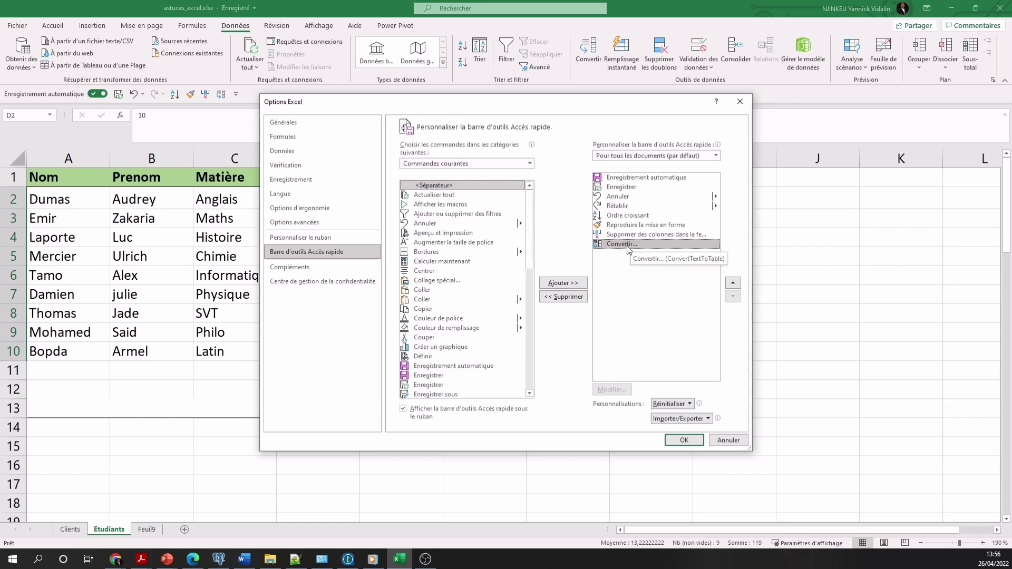
{"action": "left_click", "coordinate": [563, 297]}
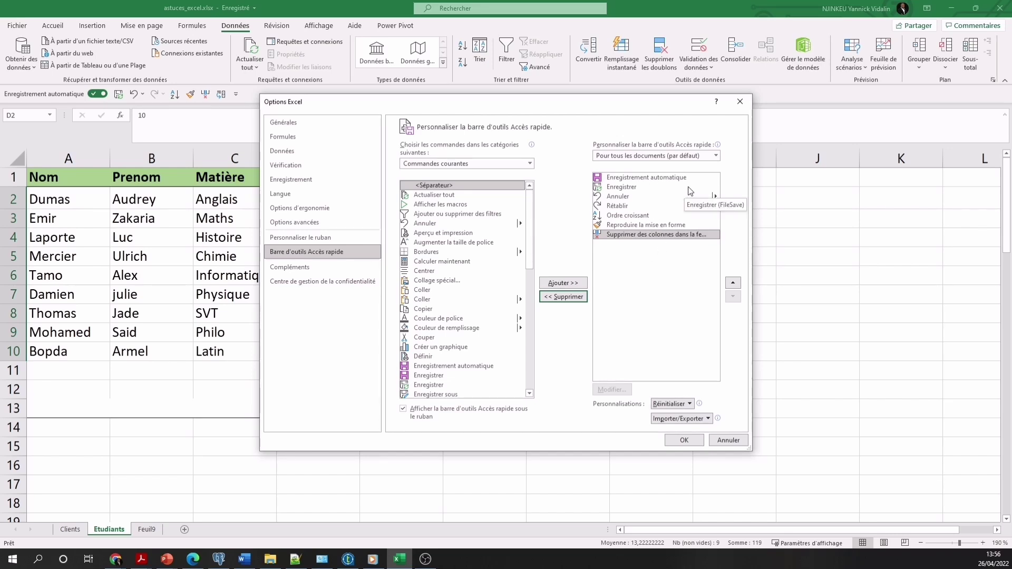
{"action": "left_click", "coordinate": [716, 156]}
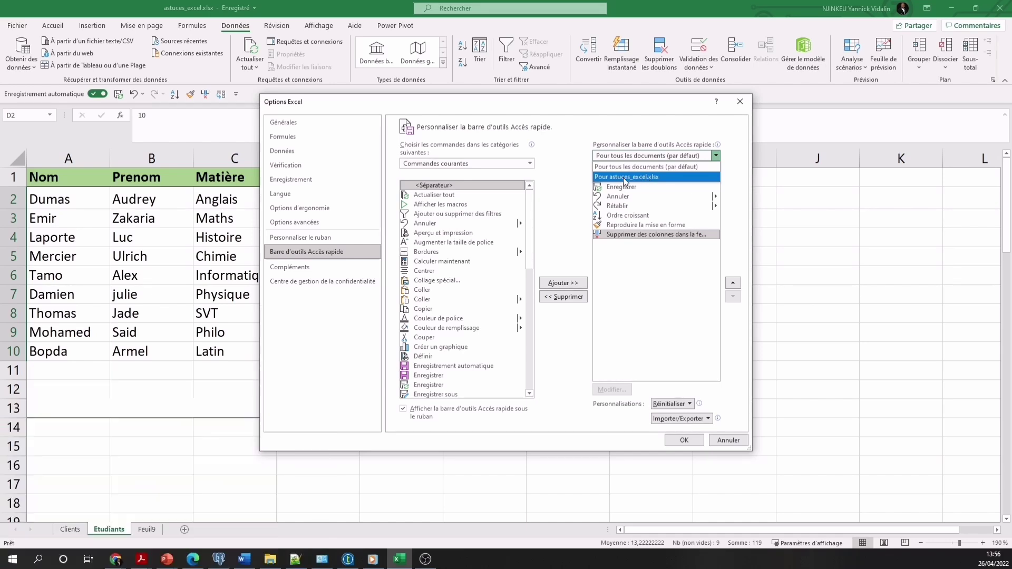
{"action": "left_click", "coordinate": [659, 303]}
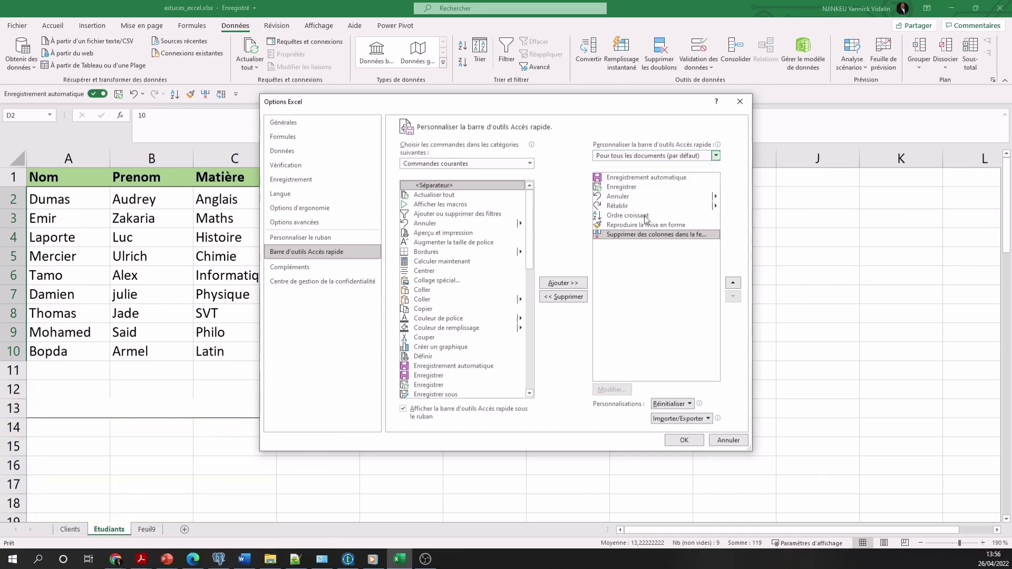
{"action": "left_click", "coordinate": [684, 441]}
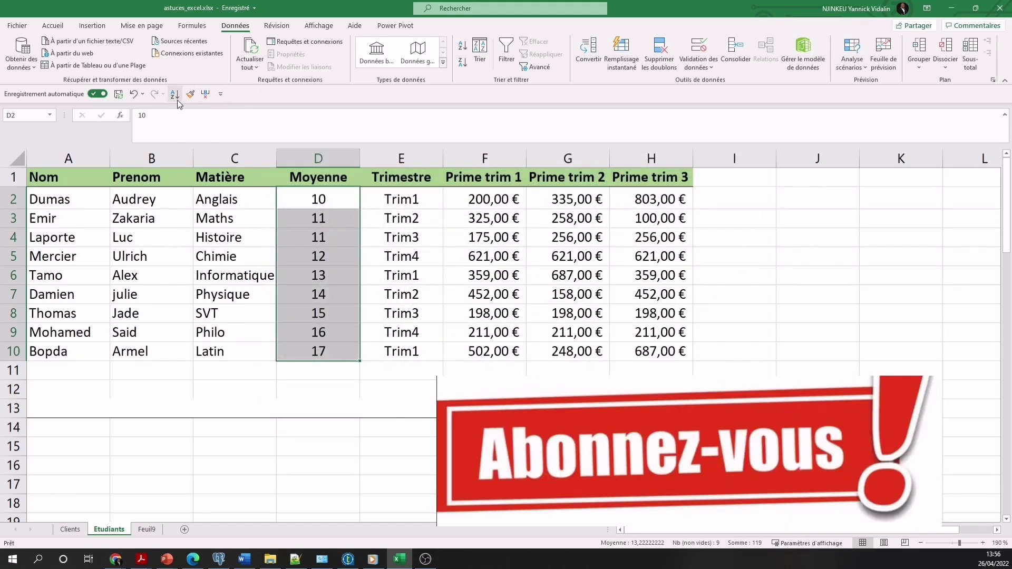
Open and then close the Quick Access Toolbar customization menu
{"action": "left_click", "coordinate": [221, 94]}
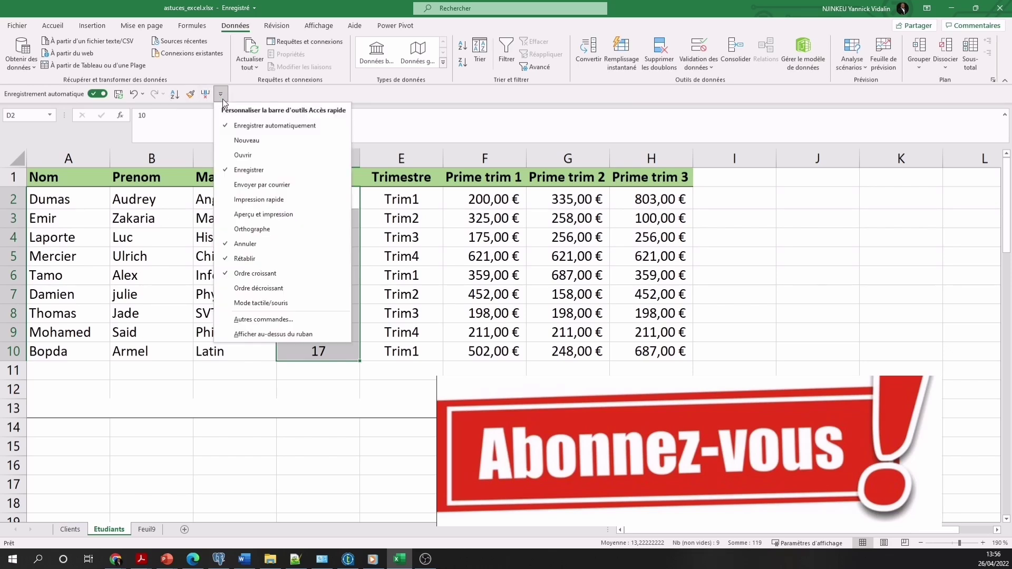
{"action": "left_click", "coordinate": [222, 99]}
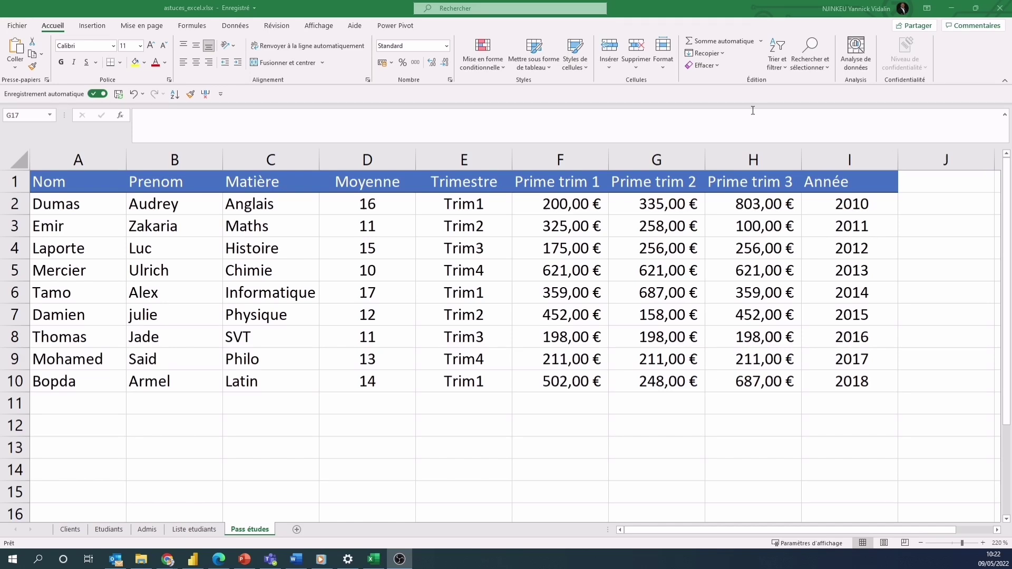
Hide column C, Matière, with Masquer
{"action": "left_click", "coordinate": [269, 159]}
{"action": "right_click", "coordinate": [270, 159]}
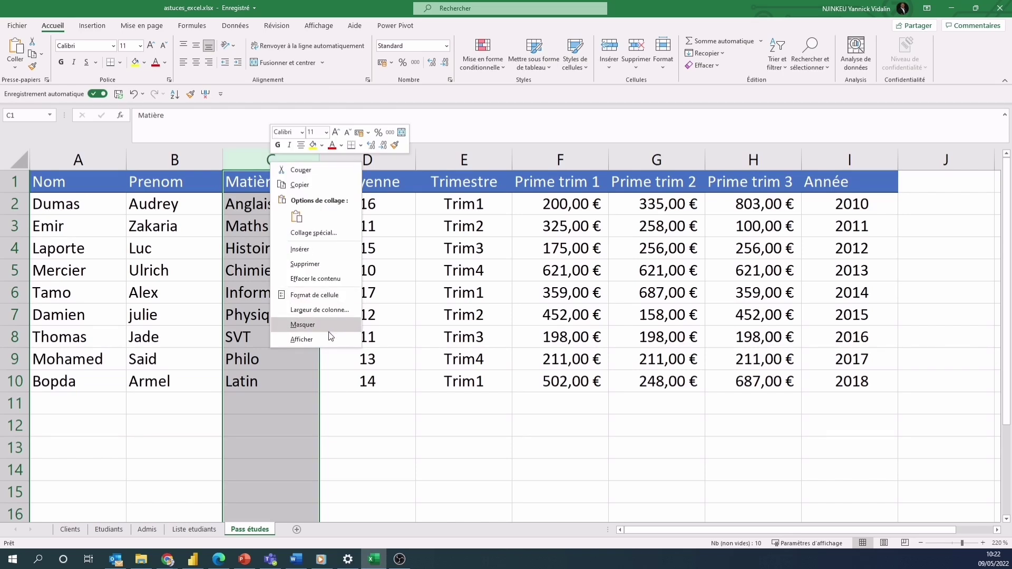
{"action": "left_click", "coordinate": [314, 325]}
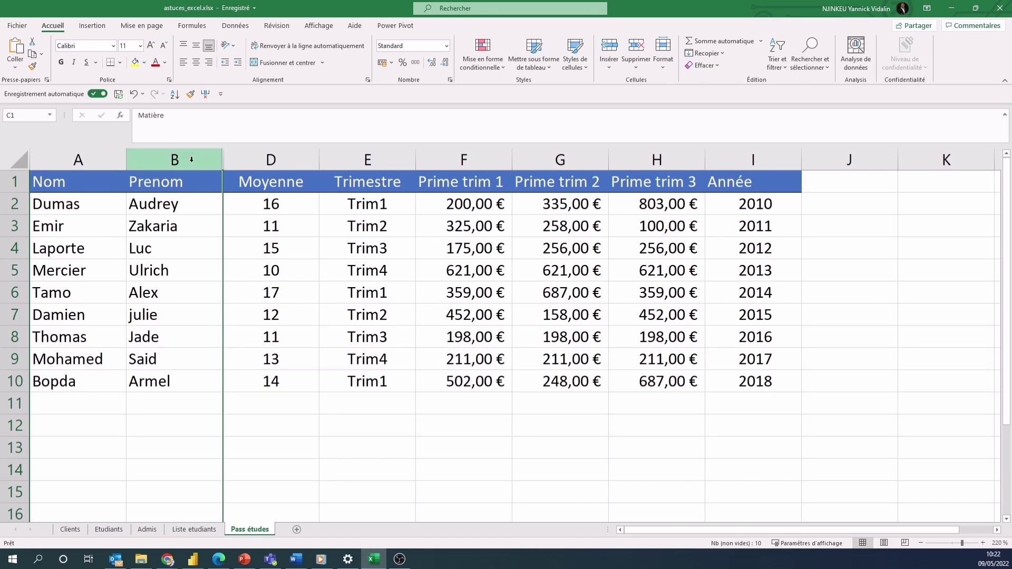
Unhide Matière by selecting columns B–D and choosing Afficher
{"action": "left_click_drag", "start_coordinate": [192, 159], "coordinate": [263, 161]}
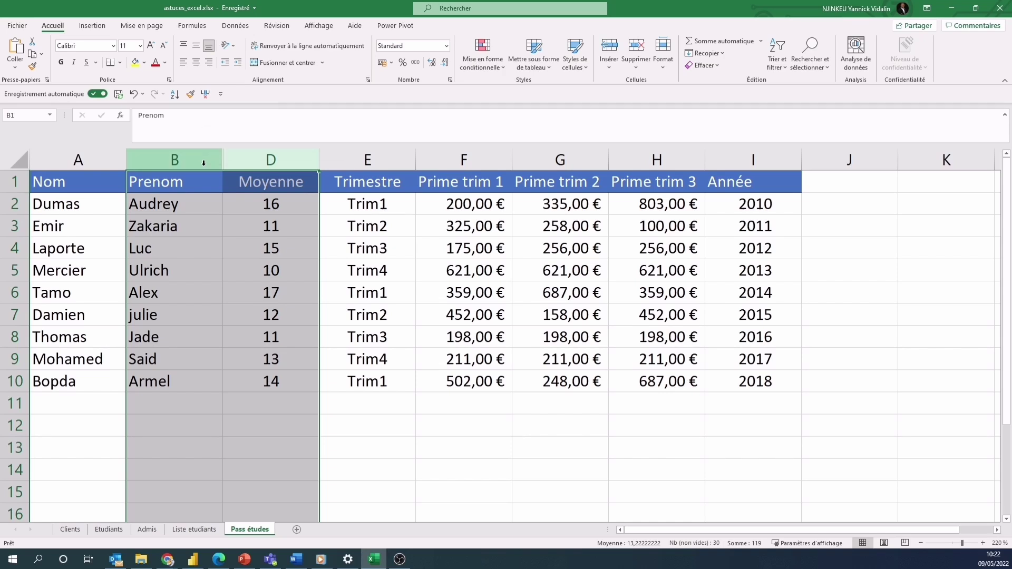
{"action": "right_click", "coordinate": [234, 175]}
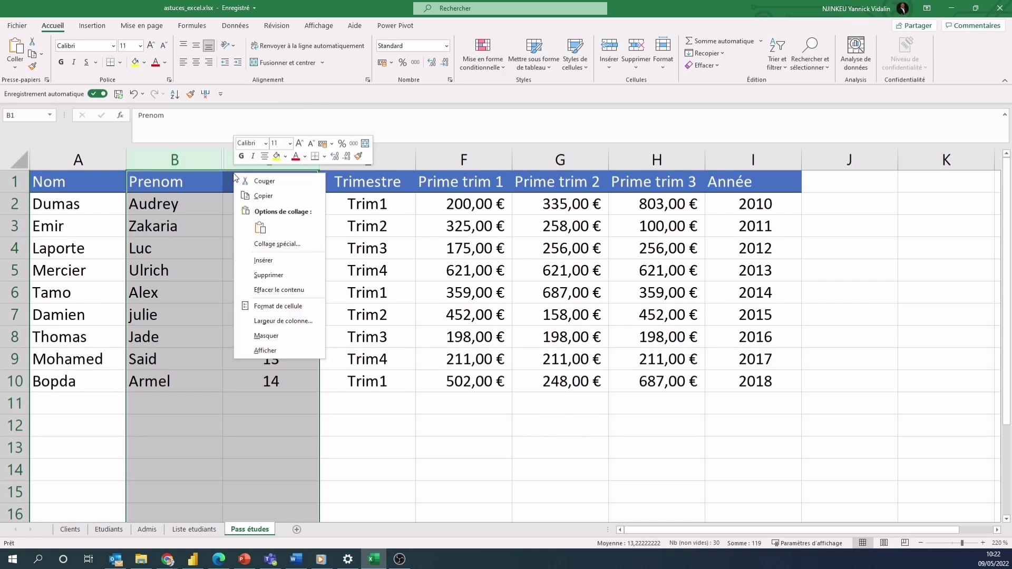
{"action": "left_click", "coordinate": [284, 350]}
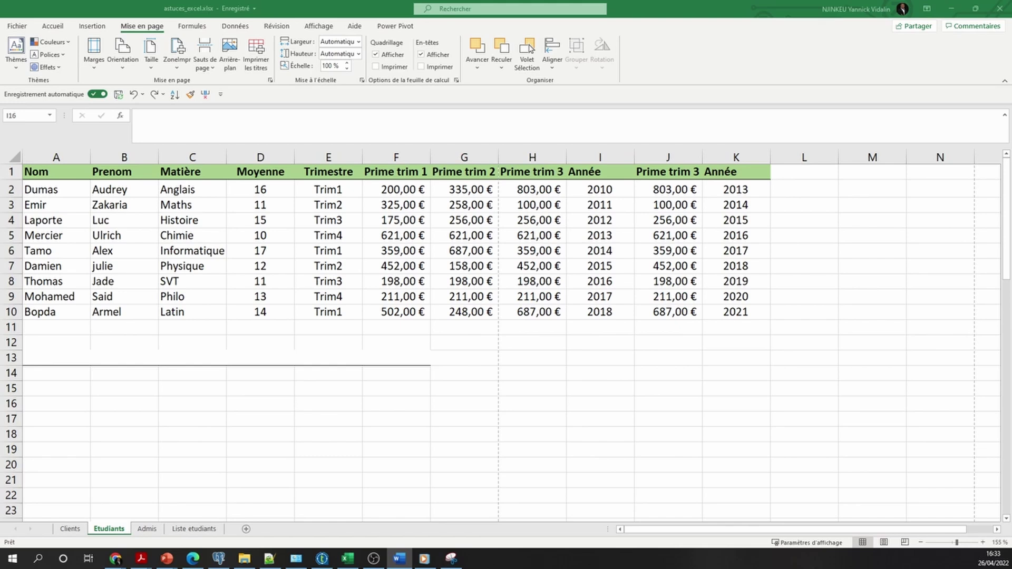
Switch to Mise en page view and enter 'Pass étude' as the centred page header
{"action": "left_click", "coordinate": [318, 30]}
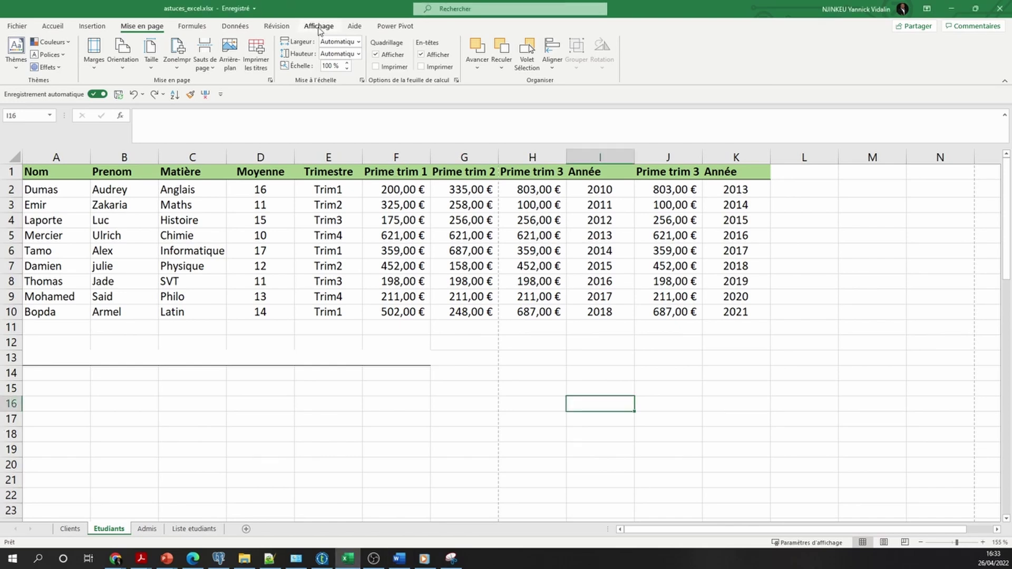
{"action": "left_click", "coordinate": [318, 27]}
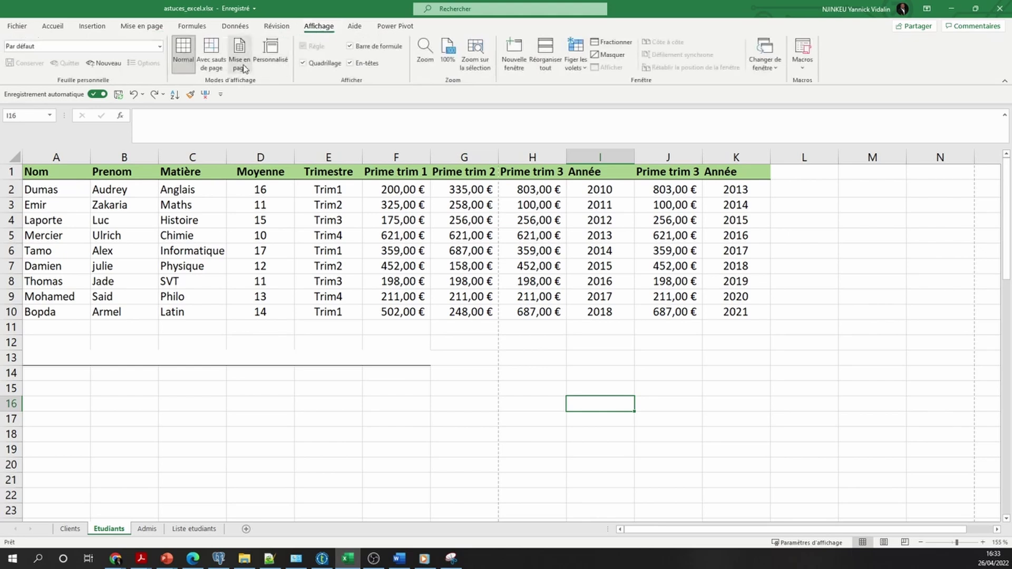
{"action": "left_click", "coordinate": [240, 65]}
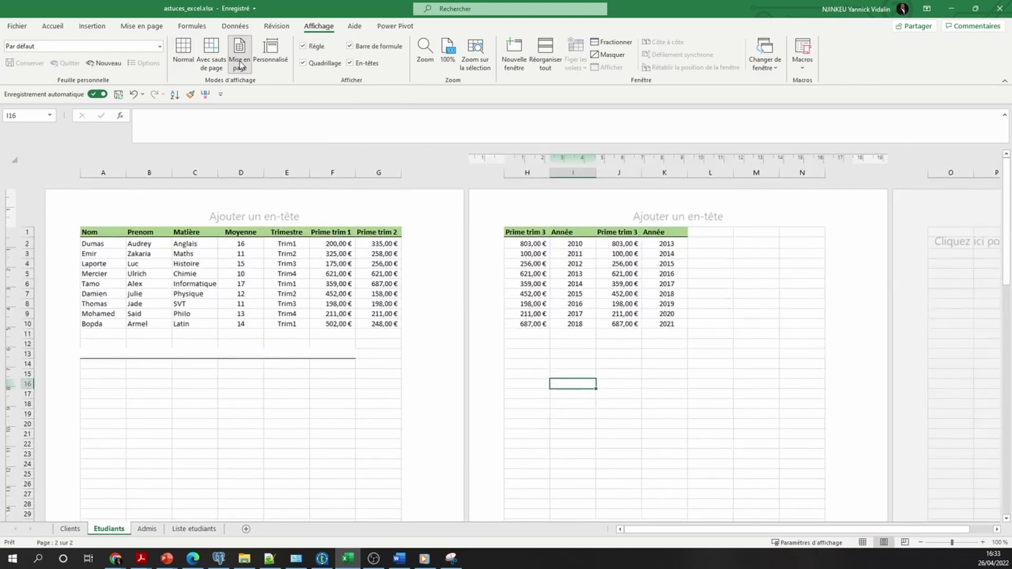
{"action": "left_click", "coordinate": [269, 217]}
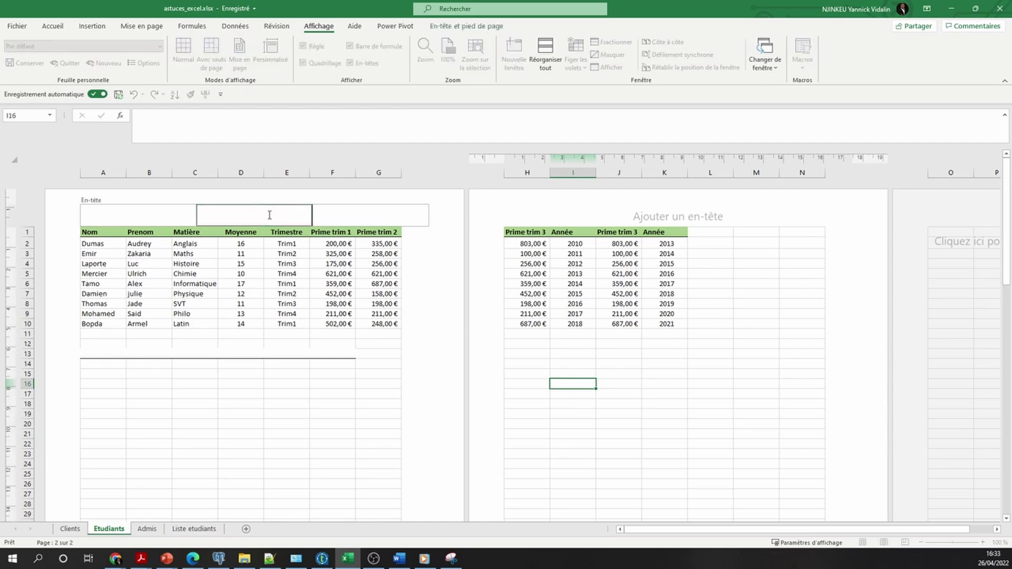
{"action": "type", "text": "Pass étude"}
{"action": "left_click", "coordinate": [333, 373]}
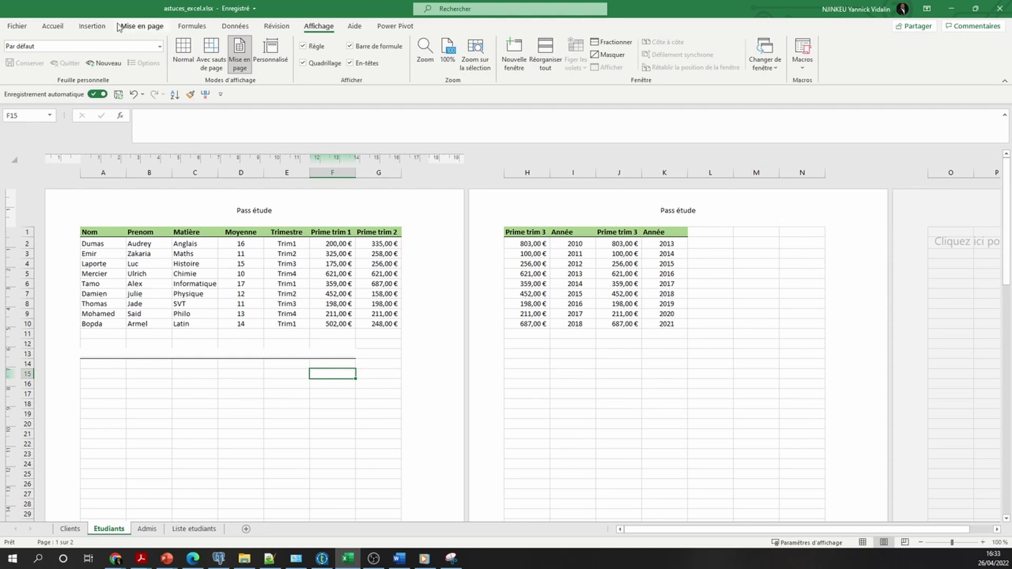
Change the page orientation to Paysage (landscape)
{"action": "left_click", "coordinate": [140, 29]}
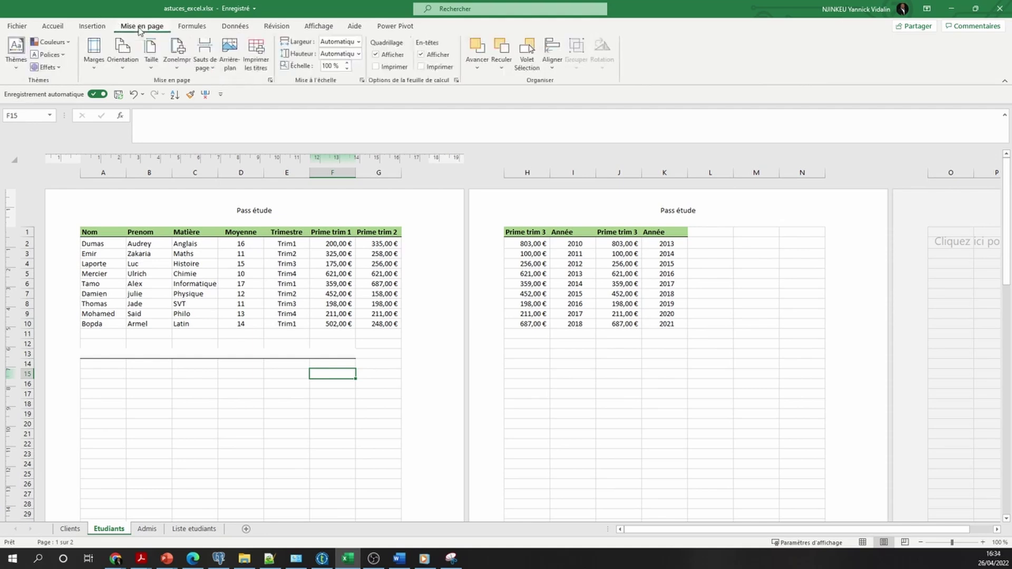
{"action": "left_click", "coordinate": [129, 68]}
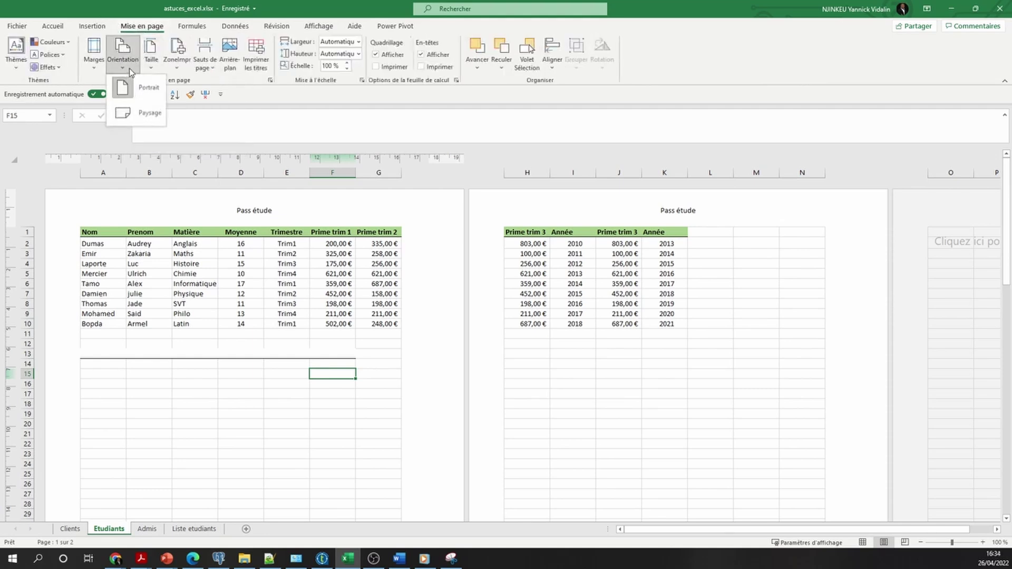
{"action": "left_click", "coordinate": [140, 113]}
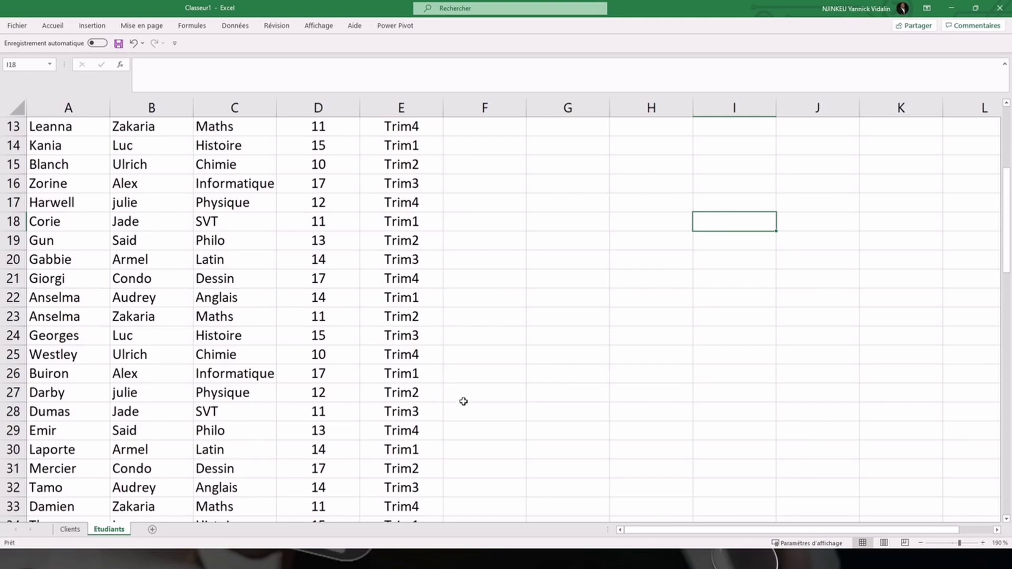
Freeze the first column A and scroll sideways to check it stays visible
{"action": "scroll", "coordinate": [437, 400], "scroll_direction": "down", "scroll_amount": 6}
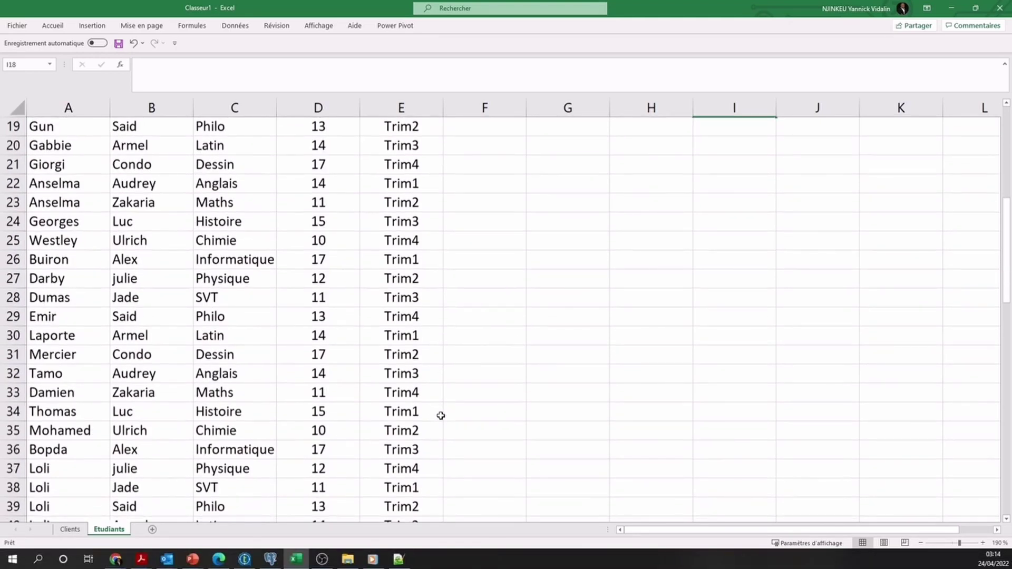
{"action": "scroll", "coordinate": [441, 416], "scroll_direction": "down", "scroll_amount": 3}
{"action": "scroll", "coordinate": [523, 472], "scroll_direction": "up", "scroll_amount": 13}
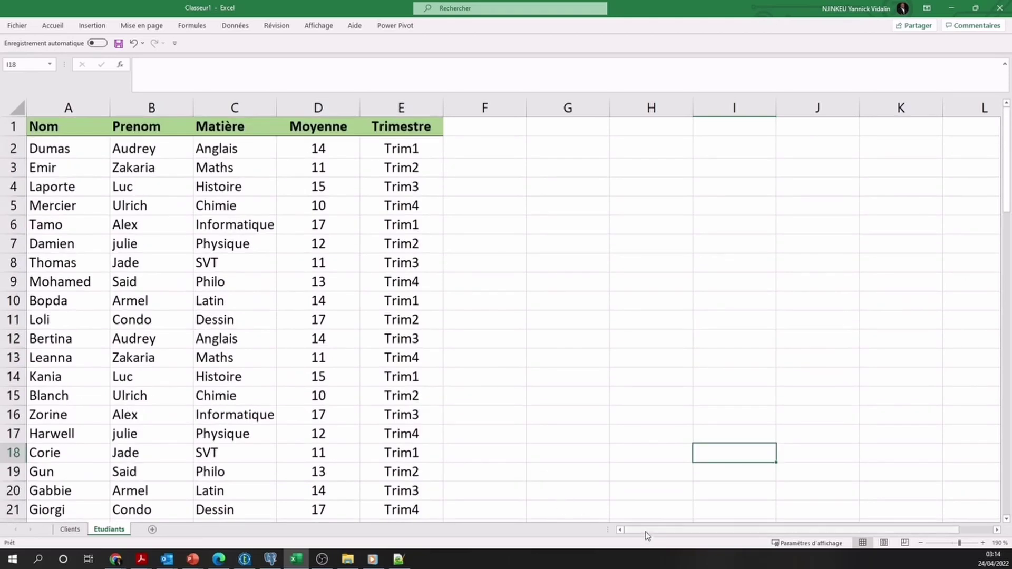
{"action": "mouse_move", "coordinate": [646, 533]}
{"action": "left_mouse_down"}
{"action": "mouse_move", "coordinate": [700, 536]}
{"action": "mouse_move", "coordinate": [651, 533]}
{"action": "left_mouse_up"}
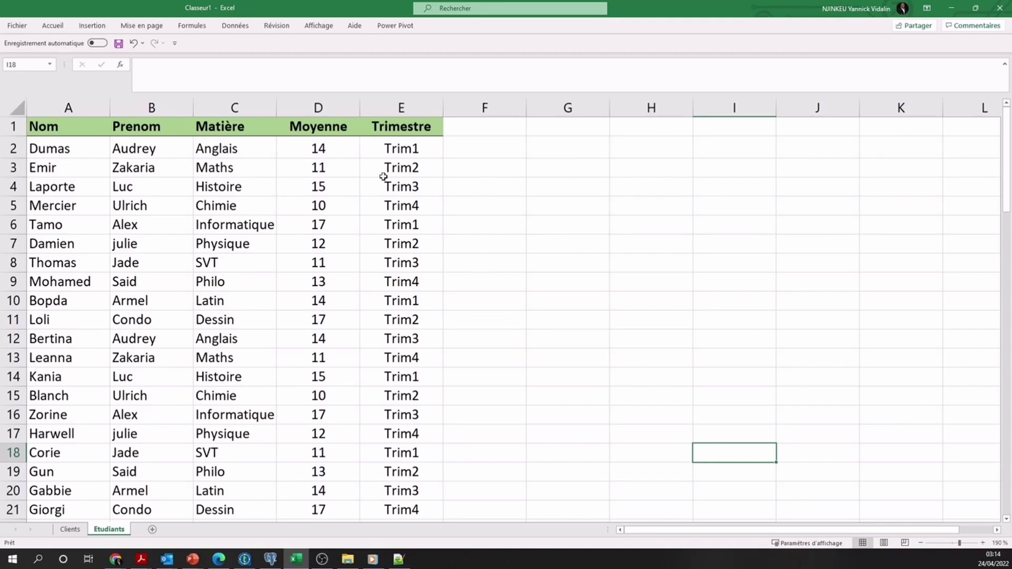
{"action": "left_click", "coordinate": [319, 27]}
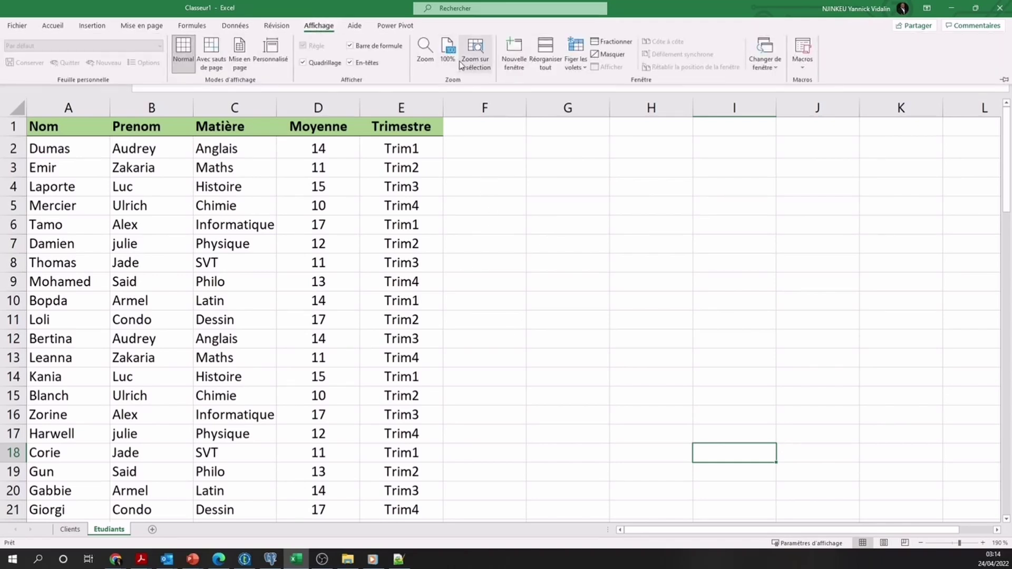
{"action": "left_click", "coordinate": [585, 69]}
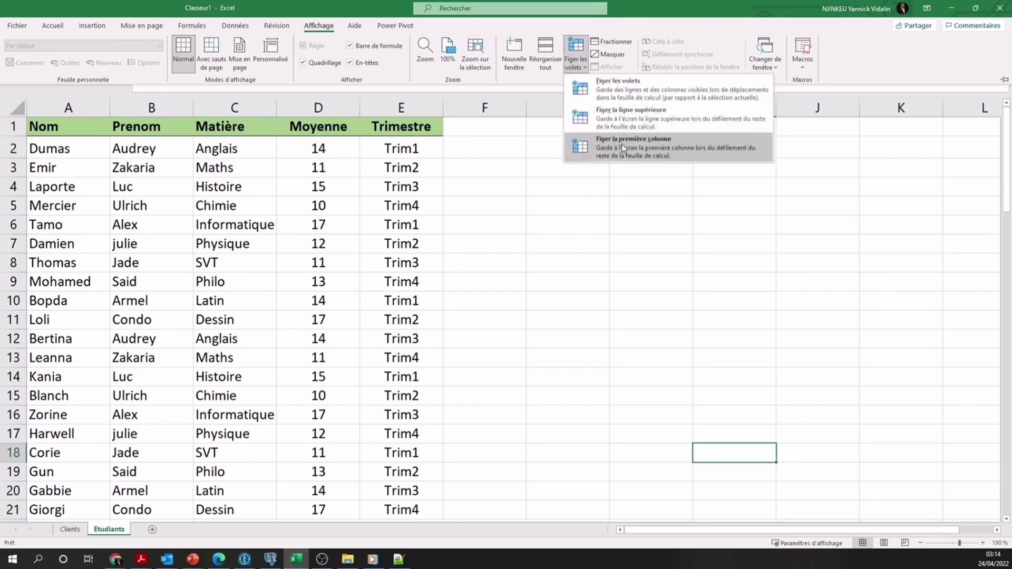
{"action": "left_click", "coordinate": [640, 147]}
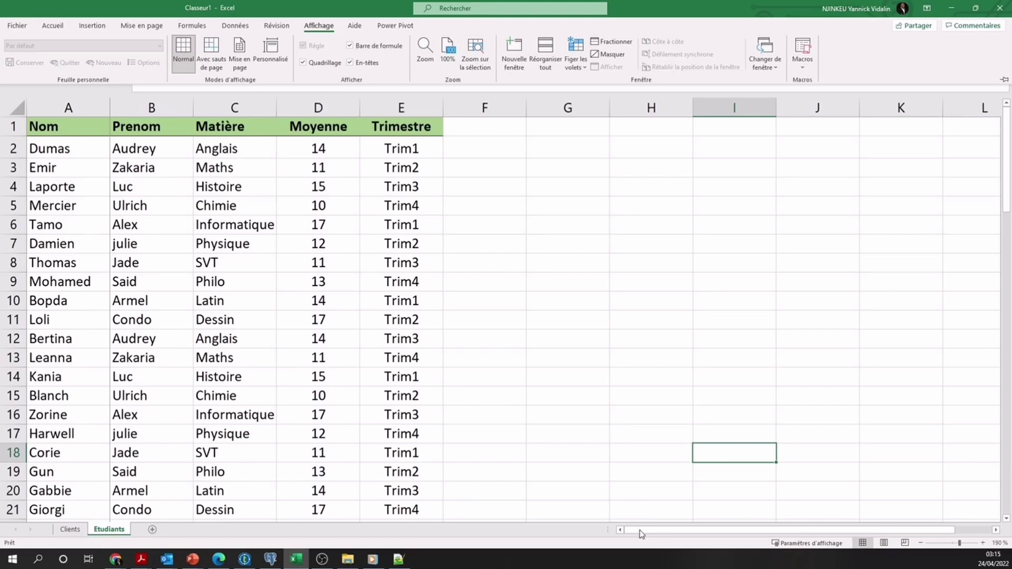
{"action": "mouse_move", "coordinate": [641, 534]}
{"action": "left_mouse_down"}
{"action": "mouse_move", "coordinate": [687, 534]}
{"action": "mouse_move", "coordinate": [650, 533]}
{"action": "left_mouse_up"}
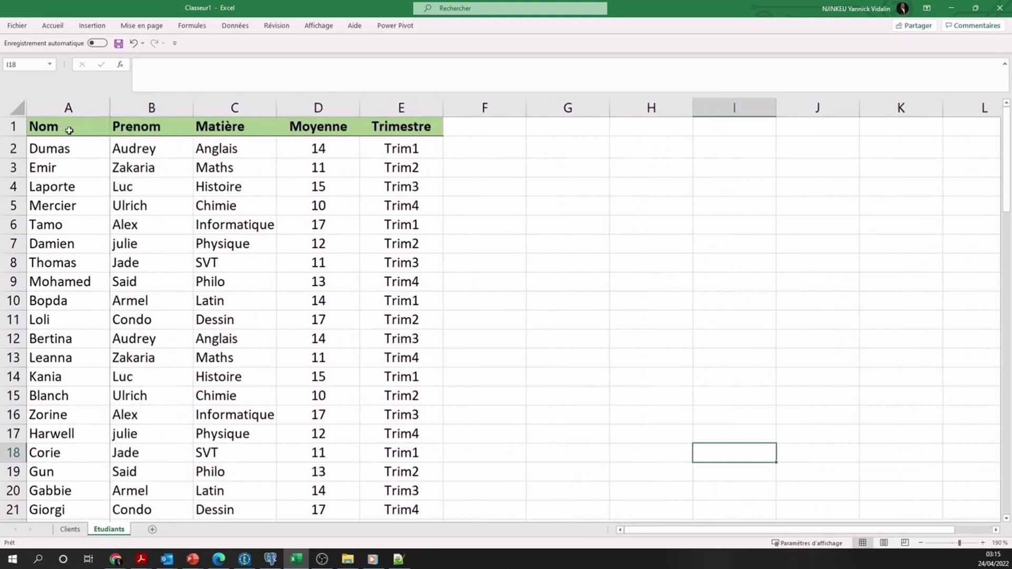
{"action": "mouse_move", "coordinate": [653, 533]}
{"action": "left_mouse_down"}
{"action": "mouse_move", "coordinate": [710, 535]}
{"action": "mouse_move", "coordinate": [636, 531]}
{"action": "left_mouse_up"}
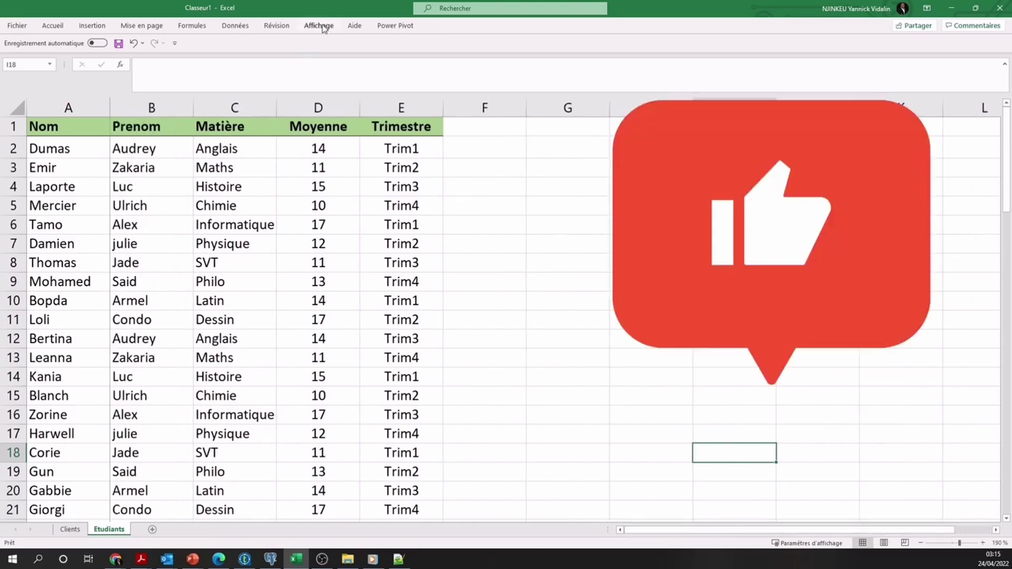
Release the column freeze, freeze the top header row instead, and scroll to test it
{"action": "left_click", "coordinate": [320, 26]}
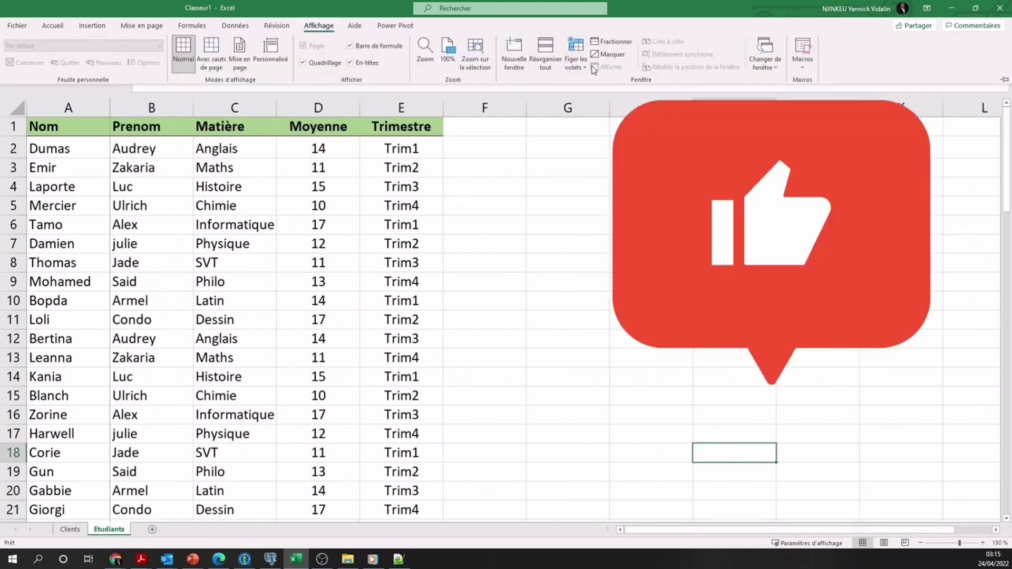
{"action": "left_click", "coordinate": [576, 59]}
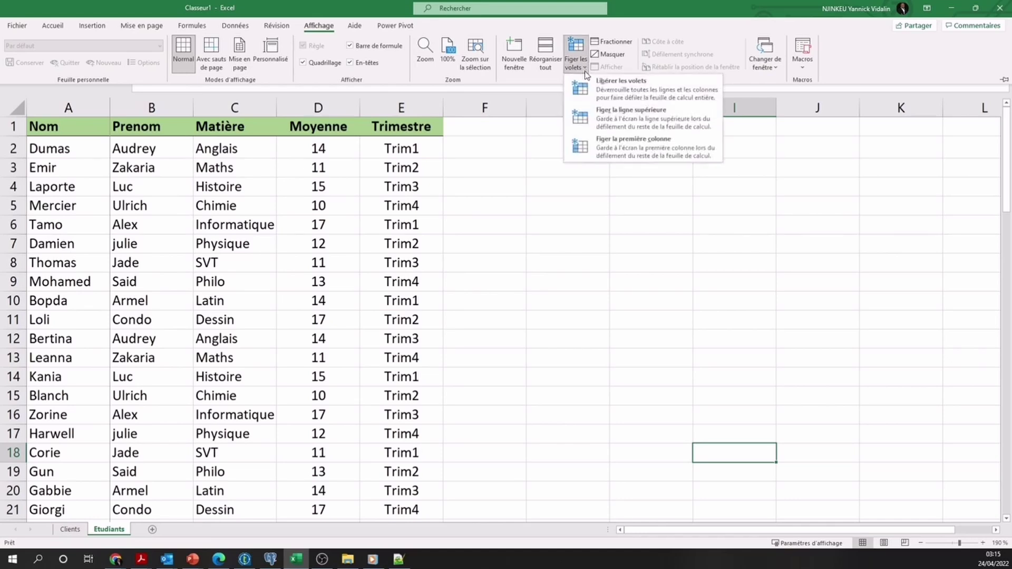
{"action": "left_click", "coordinate": [619, 86]}
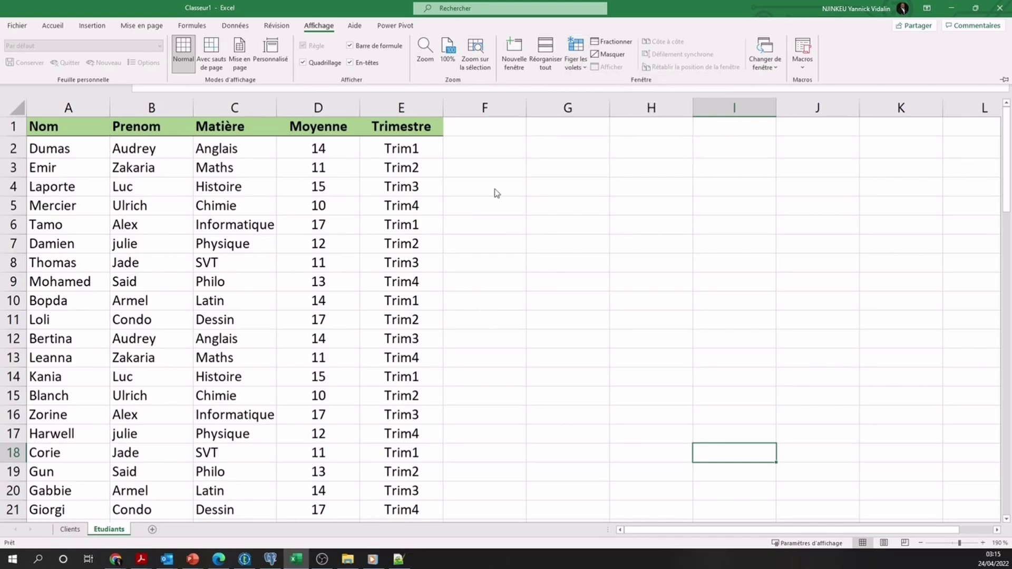
{"action": "left_click", "coordinate": [577, 62]}
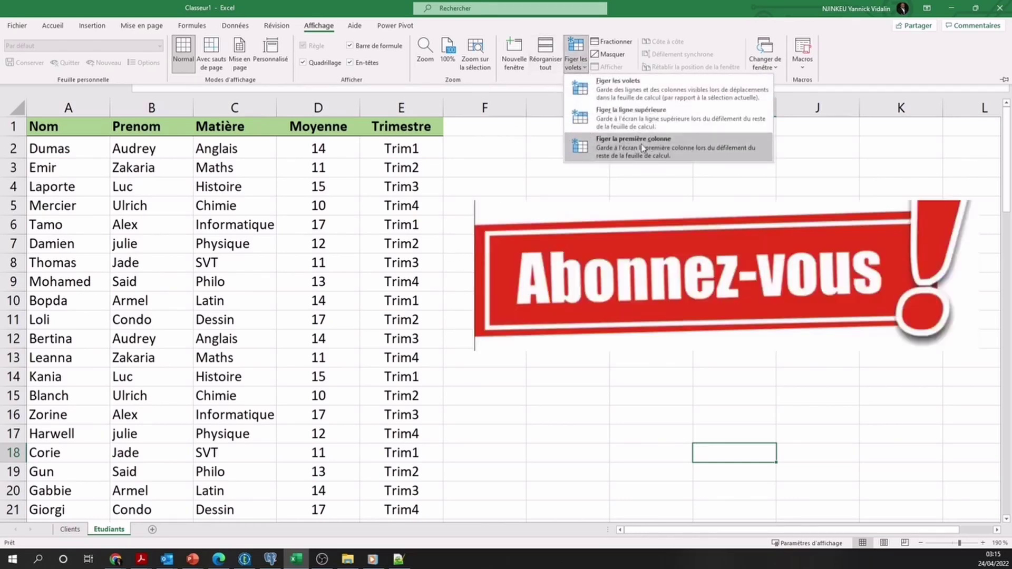
{"action": "left_click", "coordinate": [630, 118]}
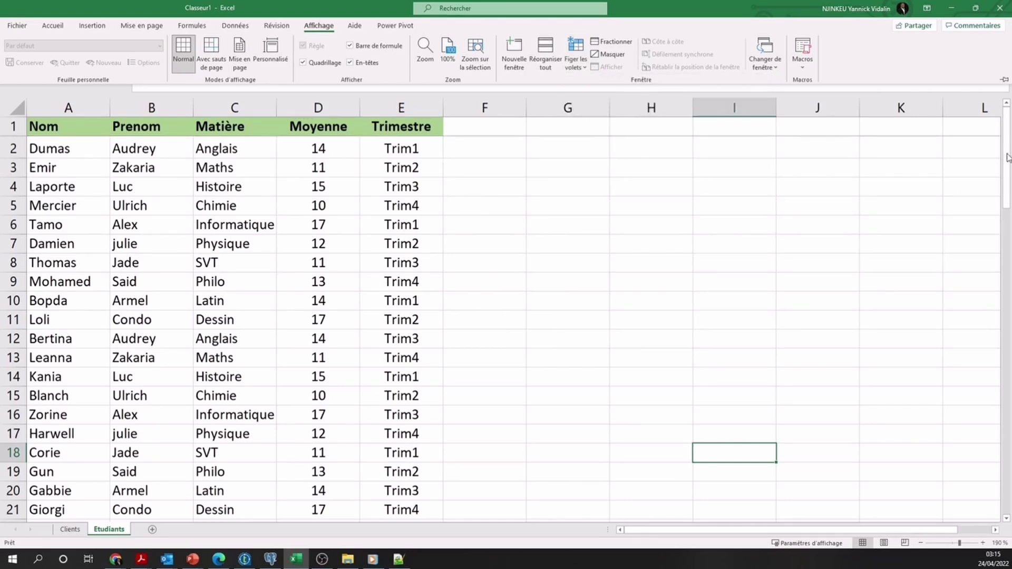
{"action": "left_click_drag", "start_coordinate": [1008, 157], "coordinate": [998, 120]}
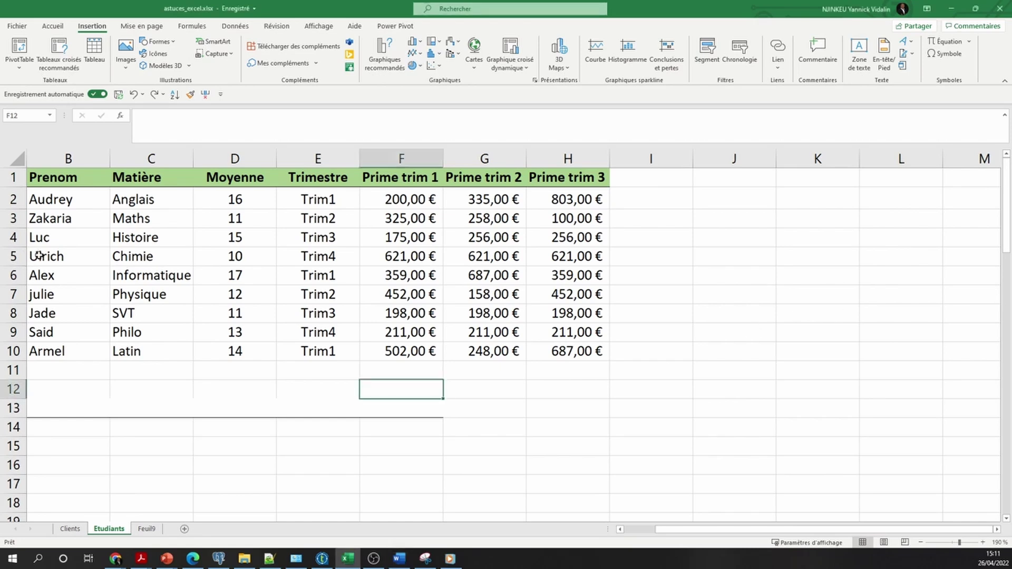
Apply the 60 % - Accent1 cell style to row 5, then reselect B5:H5
{"action": "left_click_drag", "start_coordinate": [36, 257], "coordinate": [550, 258]}
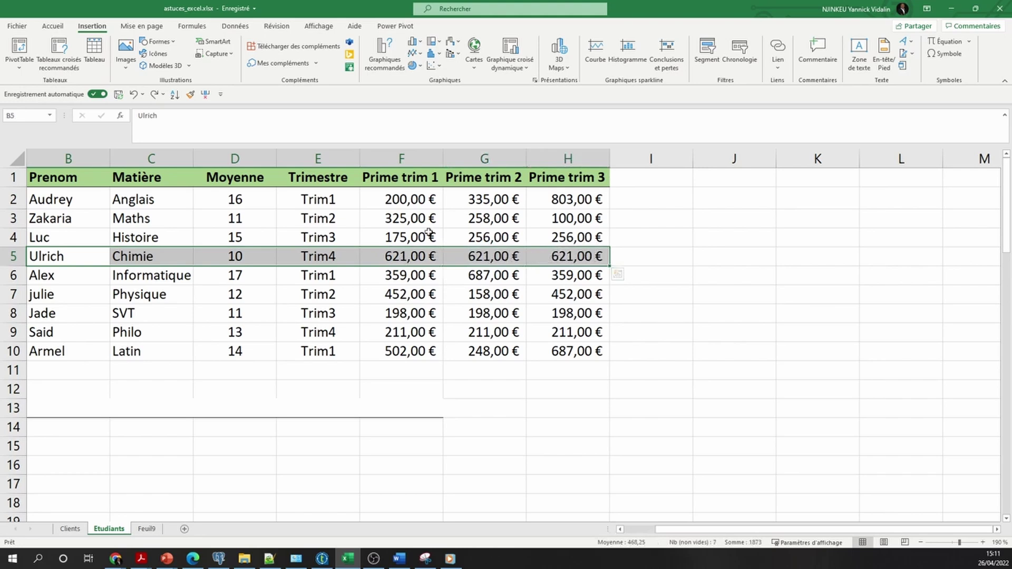
{"action": "left_click", "coordinate": [51, 27]}
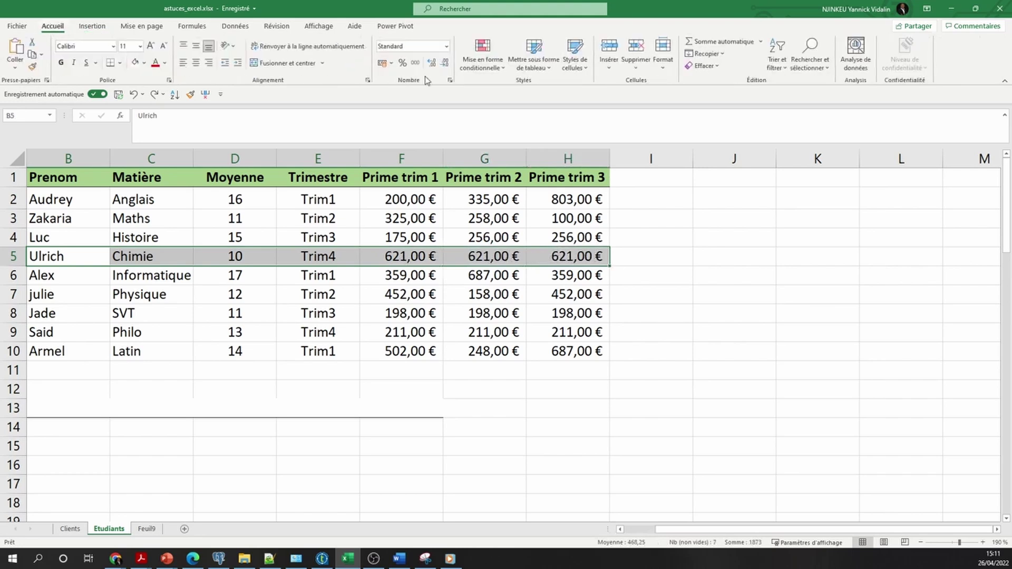
{"action": "left_click", "coordinate": [584, 69]}
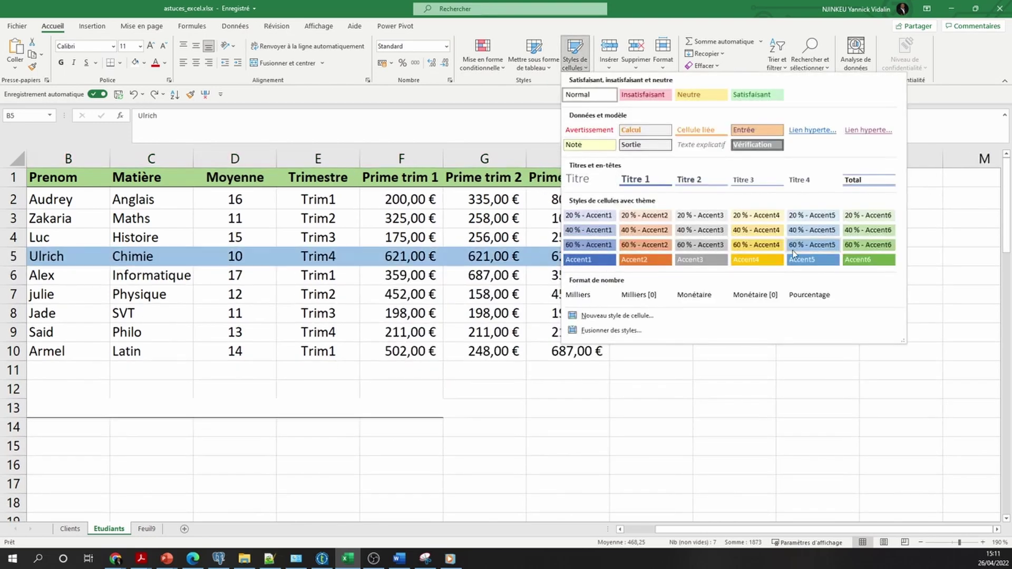
{"action": "left_click", "coordinate": [590, 245]}
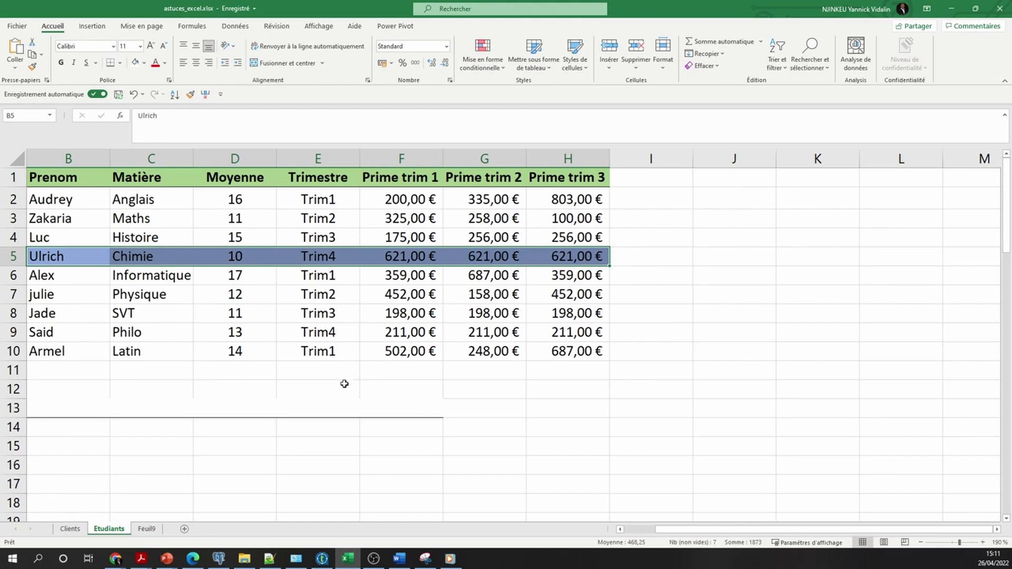
{"action": "left_click", "coordinate": [201, 381]}
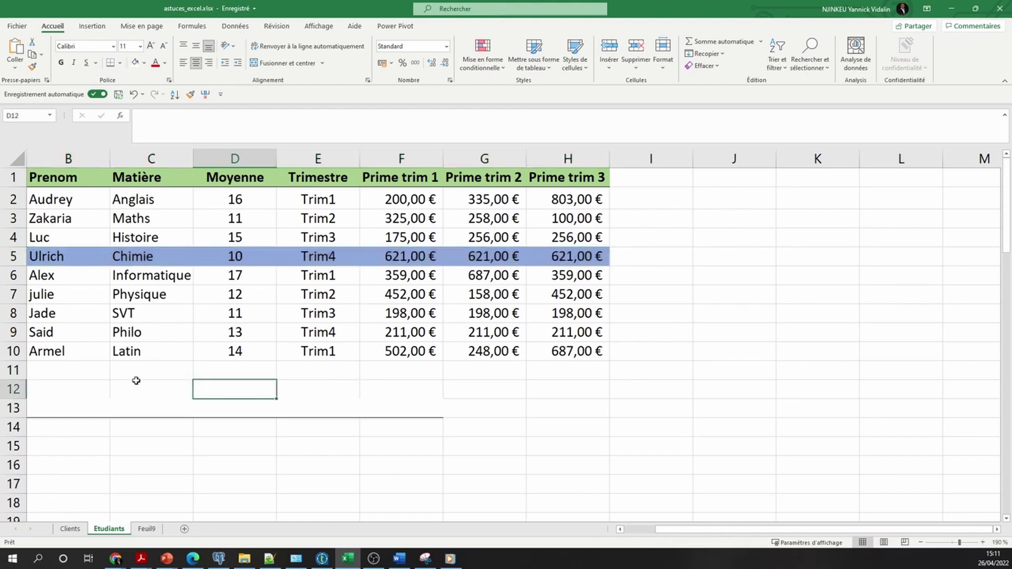
{"action": "left_click", "coordinate": [76, 259]}
{"action": "left_click_drag", "start_coordinate": [76, 258], "coordinate": [571, 255]}
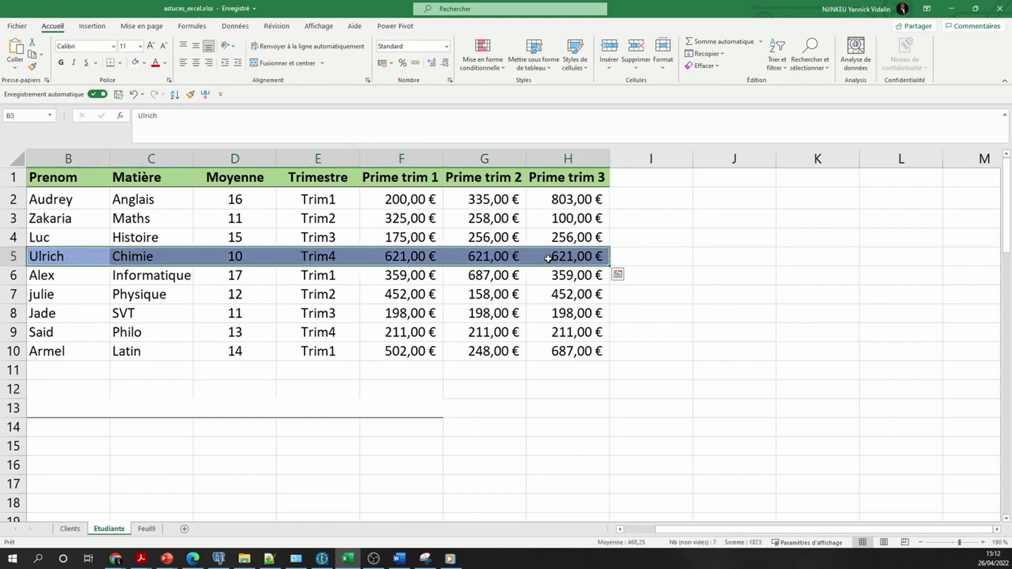
Open the Modifier dialog for the 60 % - Accent1 style and its Format settings
{"action": "left_click", "coordinate": [584, 68]}
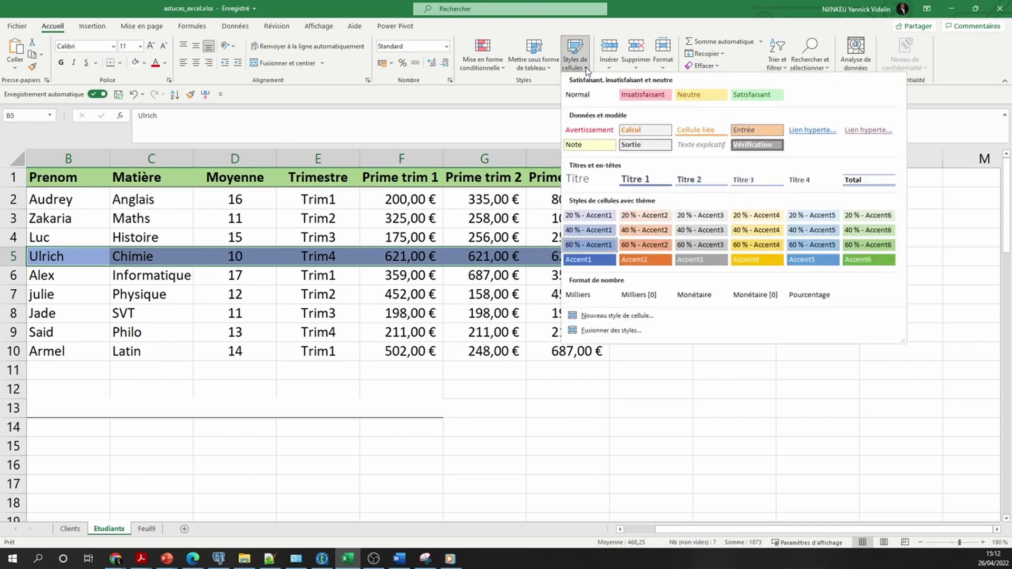
{"action": "right_click", "coordinate": [587, 247]}
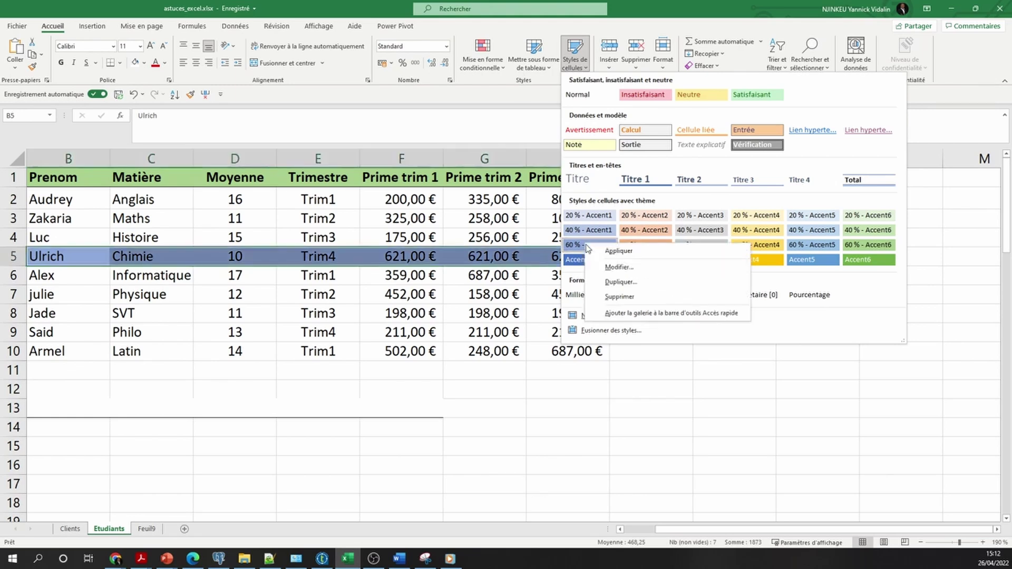
{"action": "left_click", "coordinate": [630, 270]}
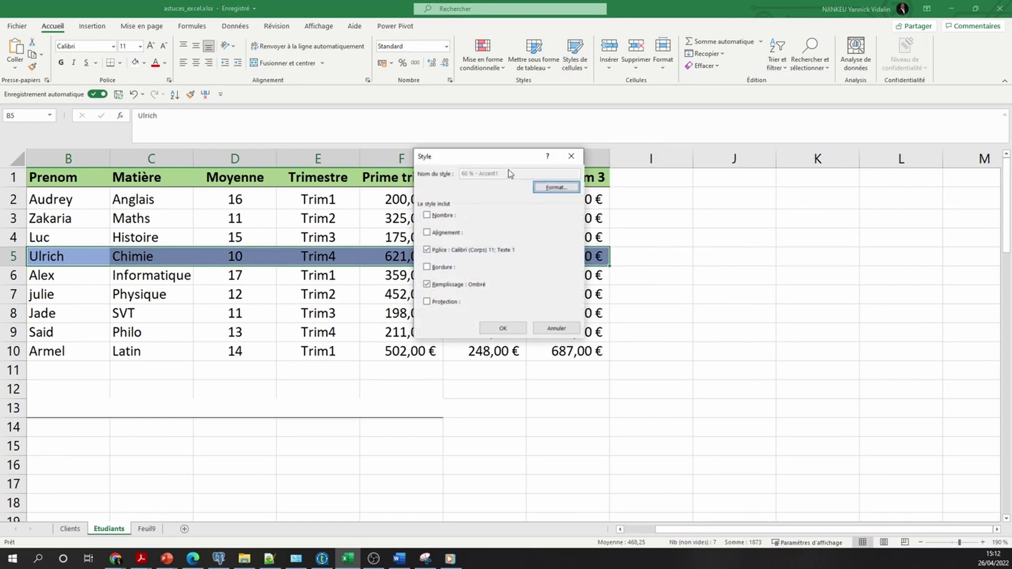
{"action": "left_click_drag", "start_coordinate": [502, 157], "coordinate": [549, 167]}
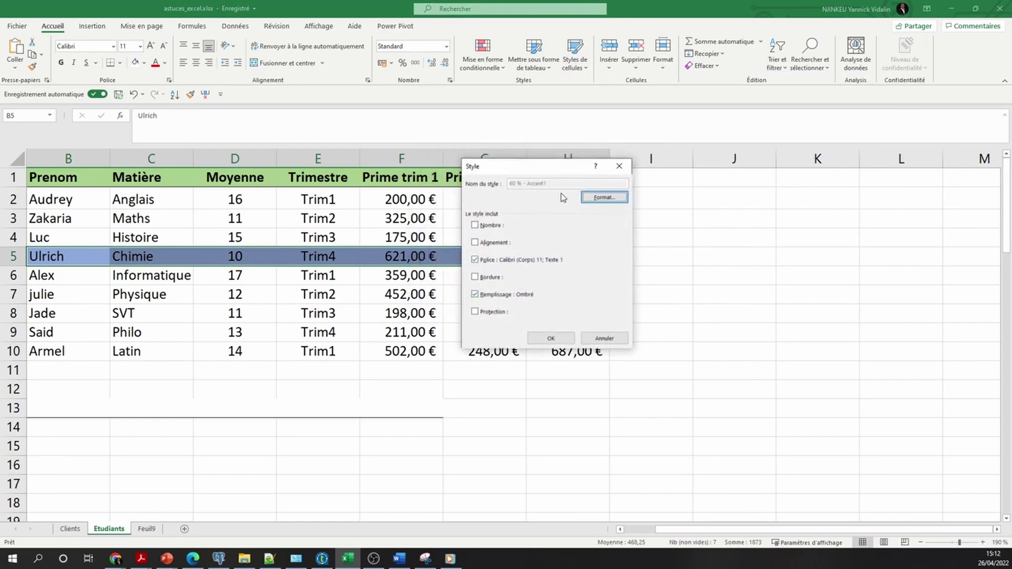
{"action": "left_click", "coordinate": [601, 198]}
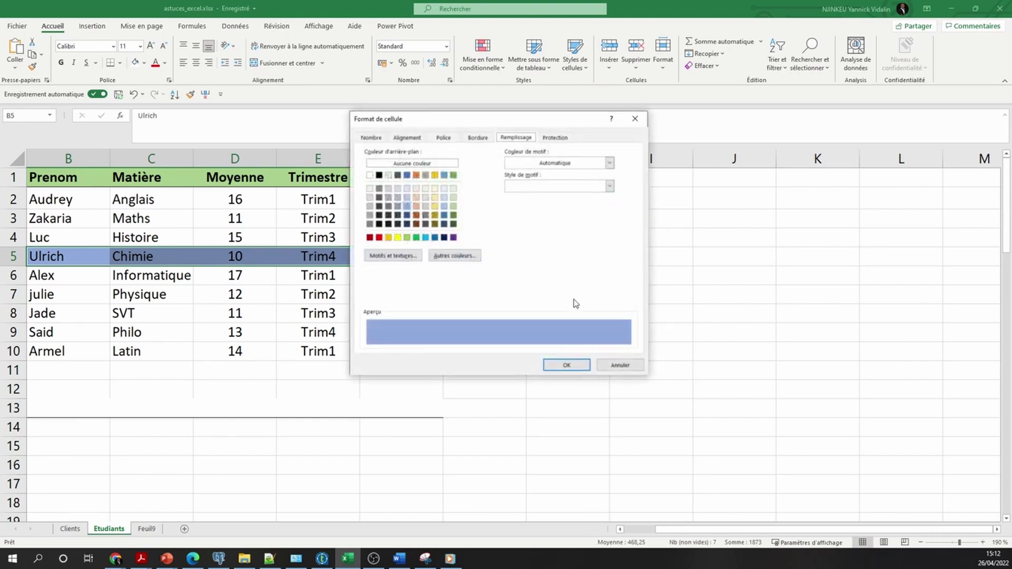
Set the style's fill colour to yellow and confirm both dialogs
{"action": "left_click", "coordinate": [374, 138]}
{"action": "left_click", "coordinate": [410, 139]}
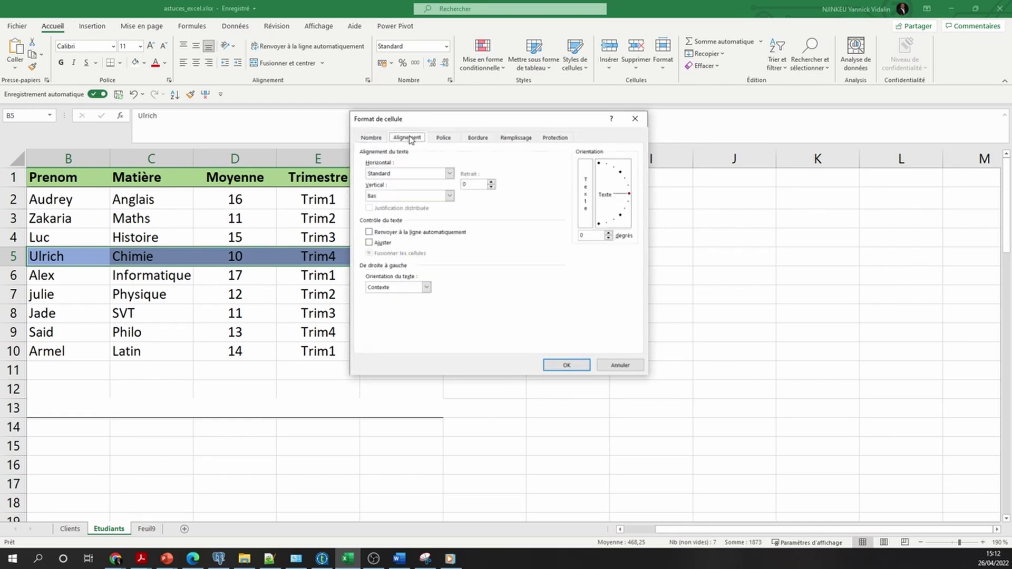
{"action": "left_click", "coordinate": [445, 140]}
{"action": "left_click", "coordinate": [479, 139]}
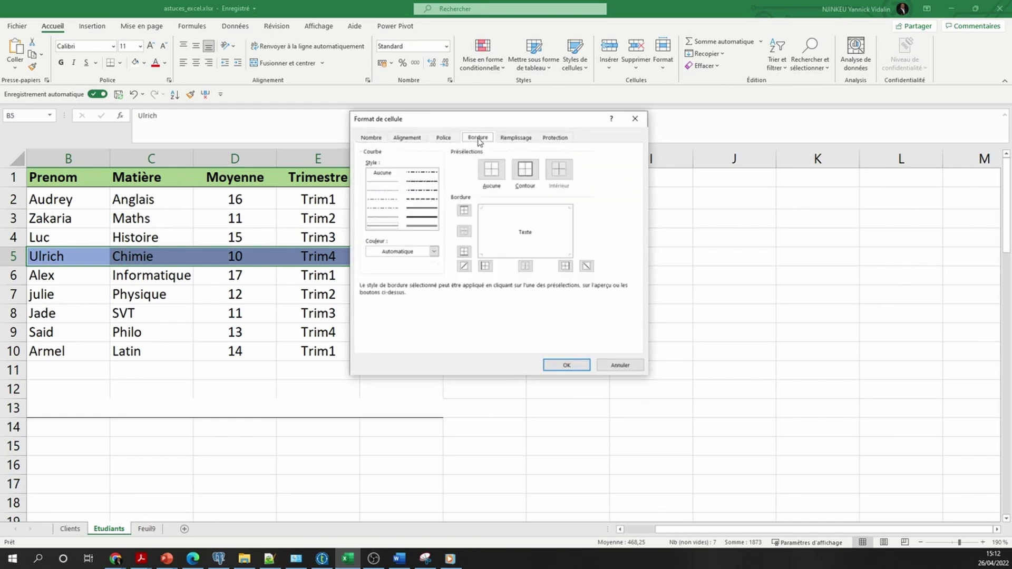
{"action": "left_click", "coordinate": [513, 140]}
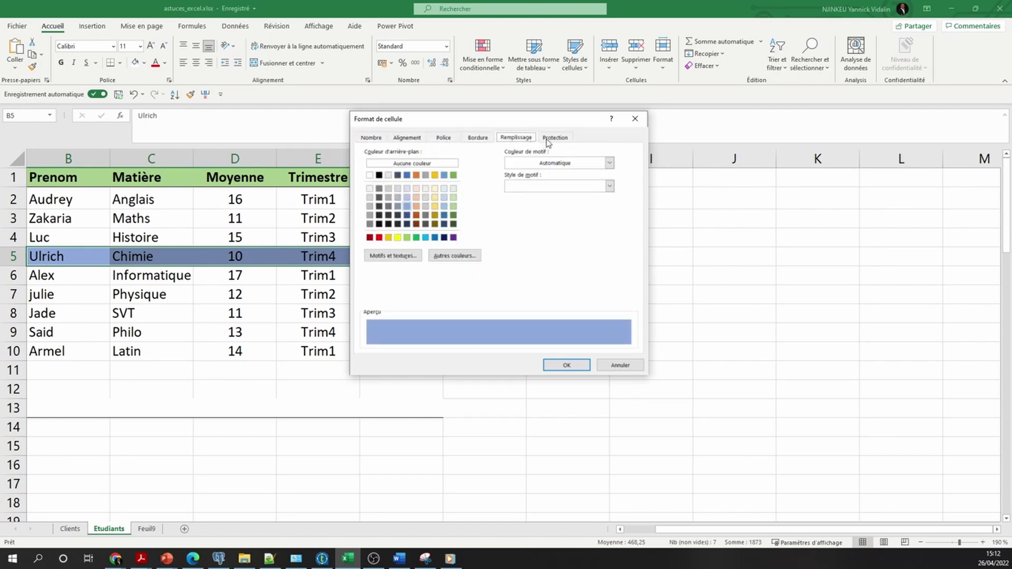
{"action": "left_click", "coordinate": [417, 216]}
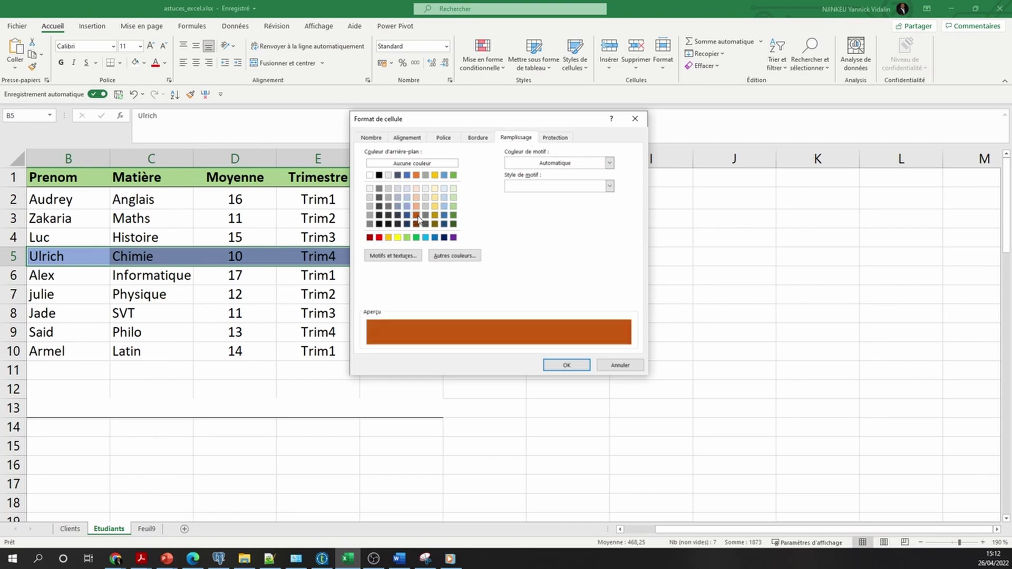
{"action": "left_click", "coordinate": [397, 237]}
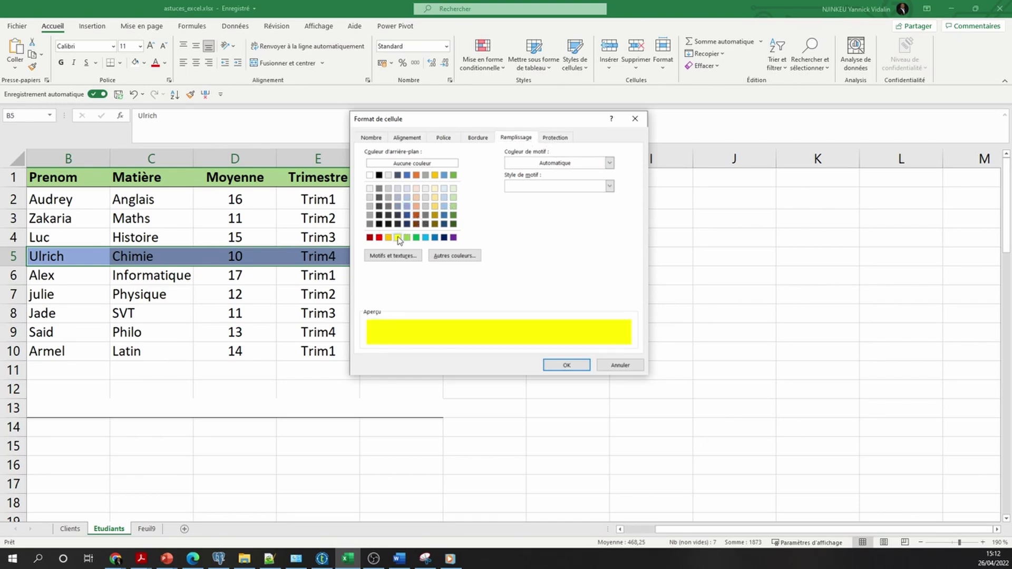
{"action": "left_click", "coordinate": [566, 365]}
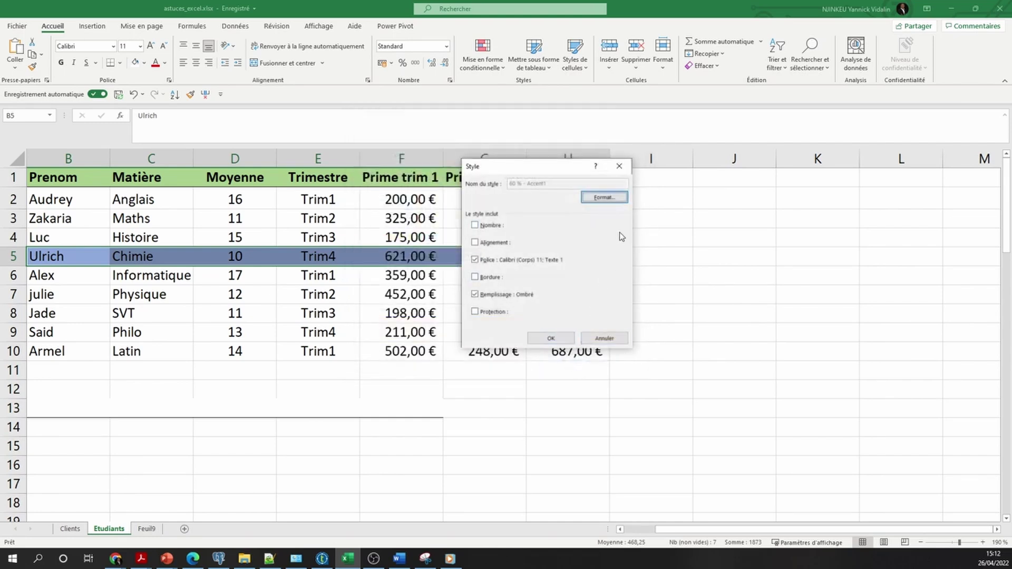
{"action": "left_click", "coordinate": [552, 339]}
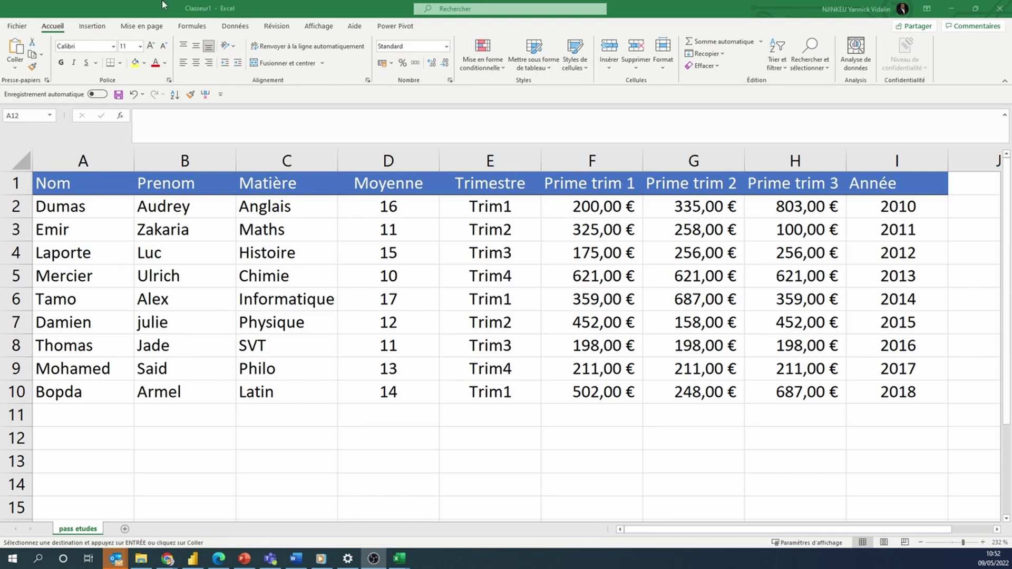
Encrypt the workbook with a password via Protéger le classeur, entering and retyping the password
{"action": "left_click", "coordinate": [22, 30]}
{"action": "left_click", "coordinate": [22, 30]}
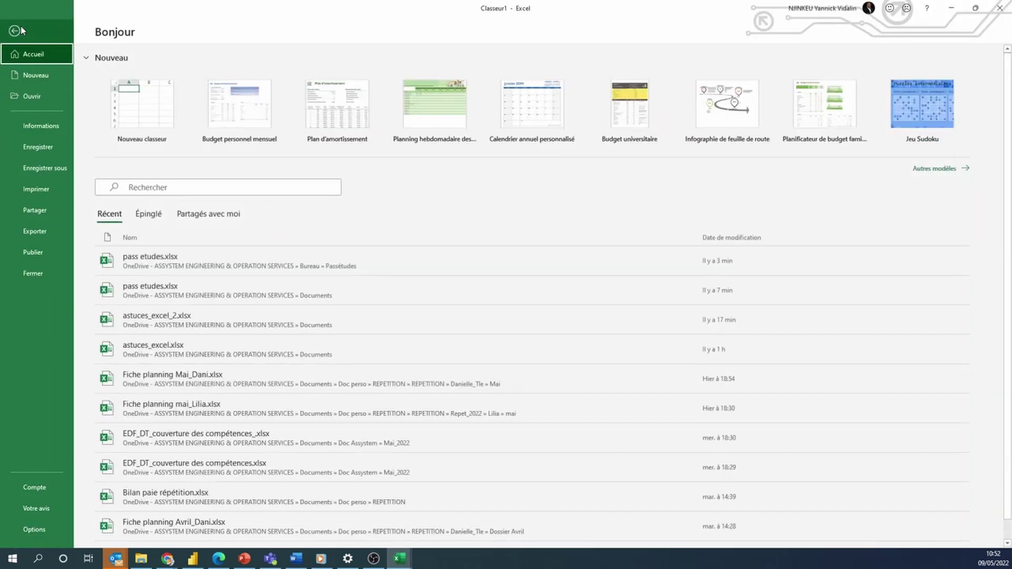
{"action": "left_click", "coordinate": [44, 132]}
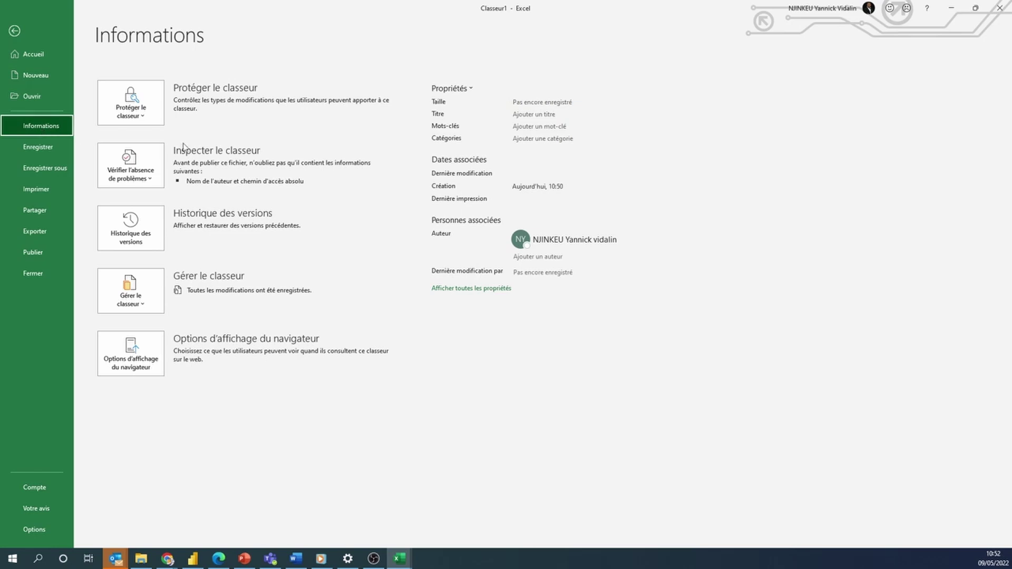
{"action": "left_click", "coordinate": [143, 118]}
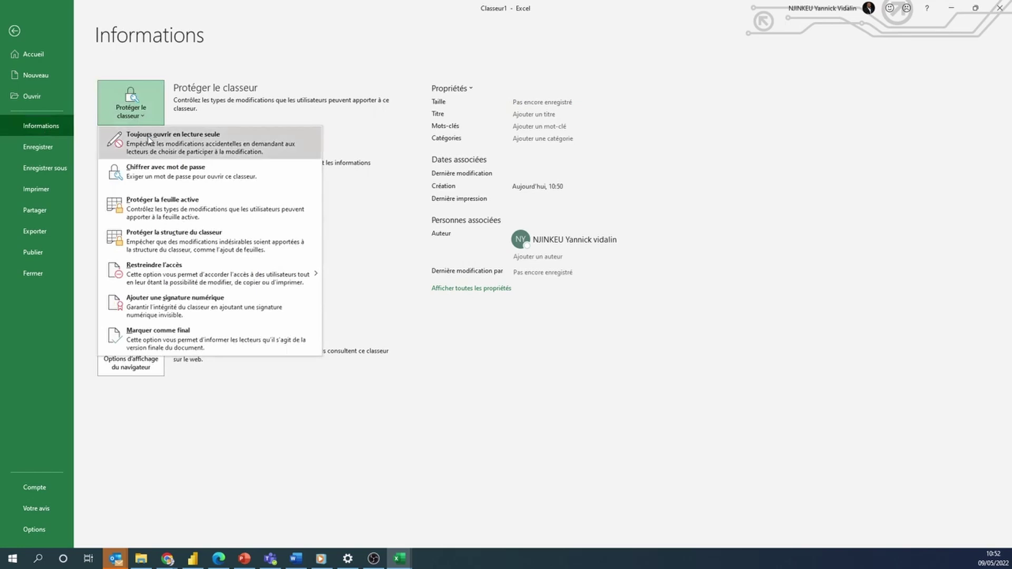
{"action": "left_click", "coordinate": [167, 170]}
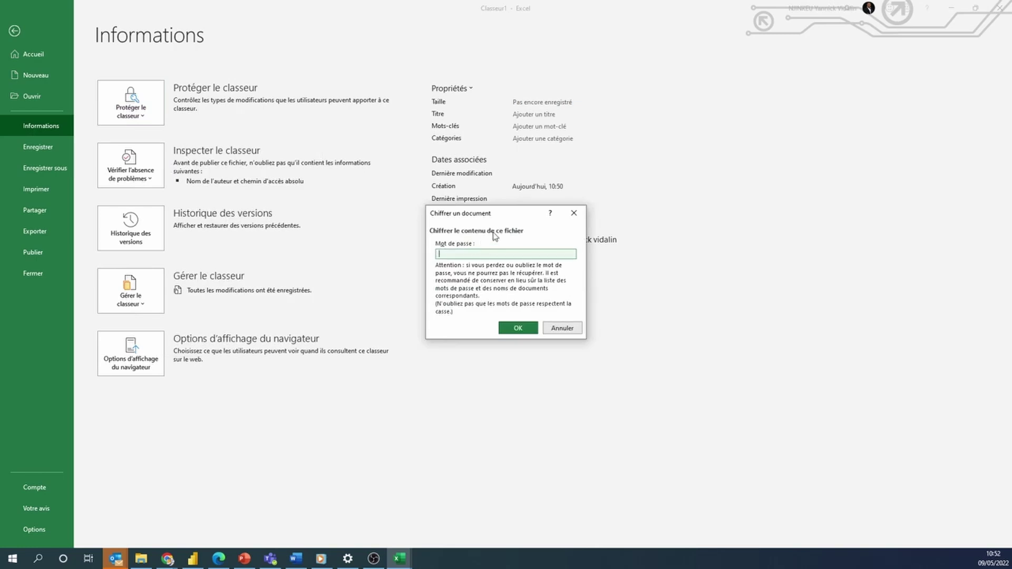
{"action": "type", "text": "2345"}
{"action": "left_click", "coordinate": [517, 329]}
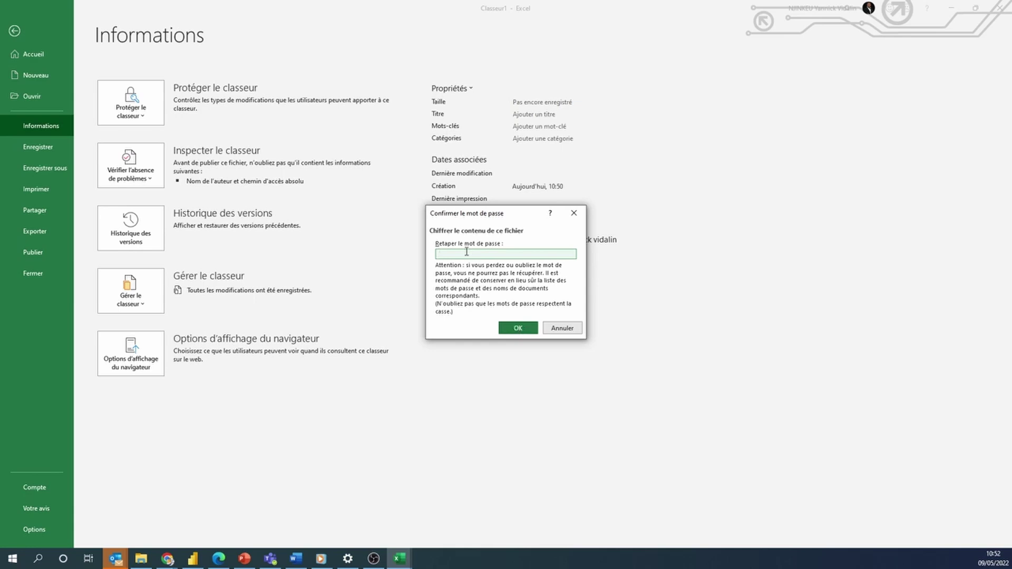
{"action": "type", "text": "aaaaa"}
{"action": "left_click", "coordinate": [519, 329]}
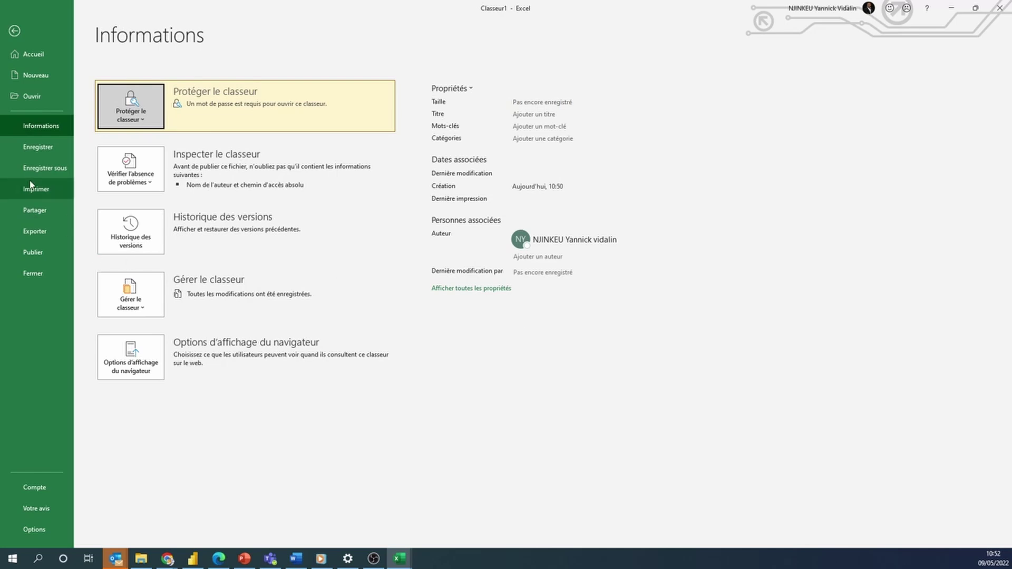
{"action": "left_click", "coordinate": [49, 148]}
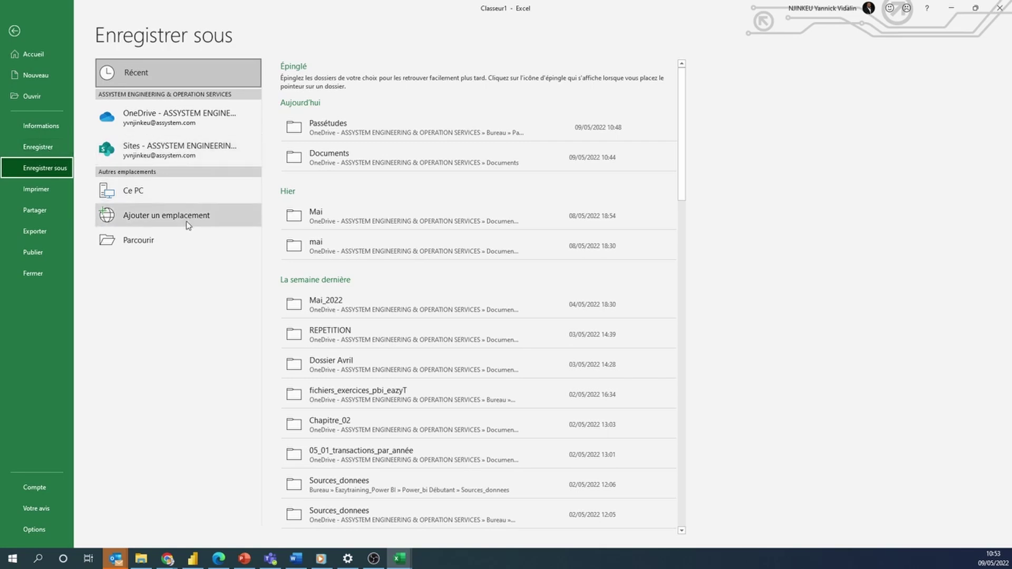
Save Classeur1.xlsx into the Passétudes folder on Bureau, then close the Classeur1 window
{"action": "left_click", "coordinate": [165, 239]}
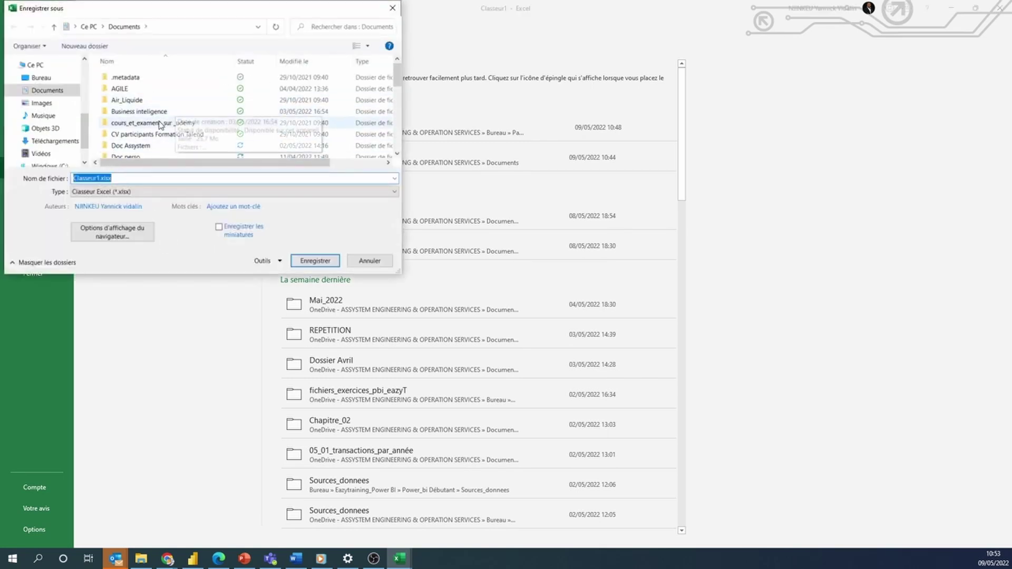
{"action": "scroll", "coordinate": [50, 95], "scroll_direction": "down", "scroll_amount": 3}
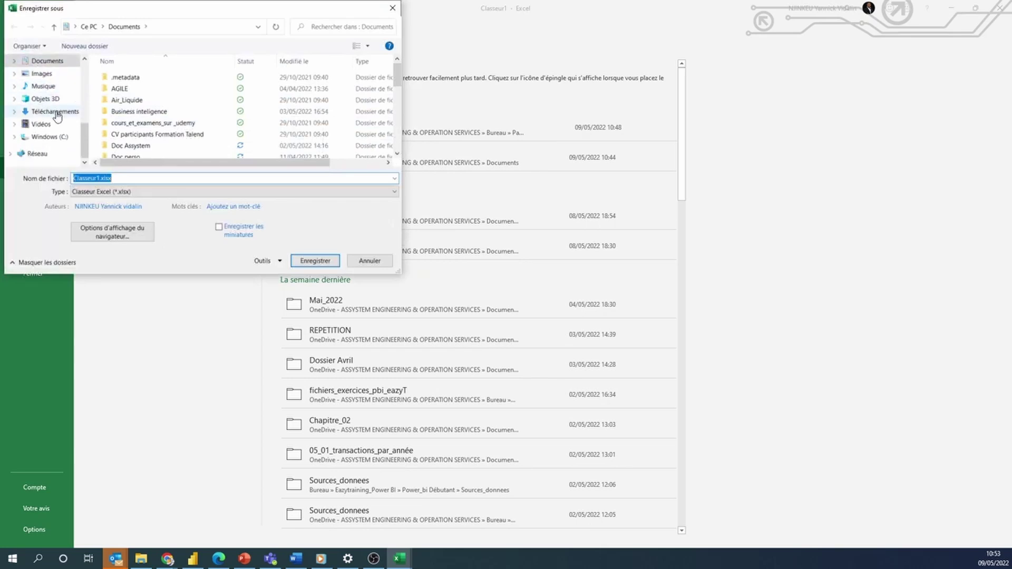
{"action": "scroll", "coordinate": [53, 97], "scroll_direction": "up", "scroll_amount": 5}
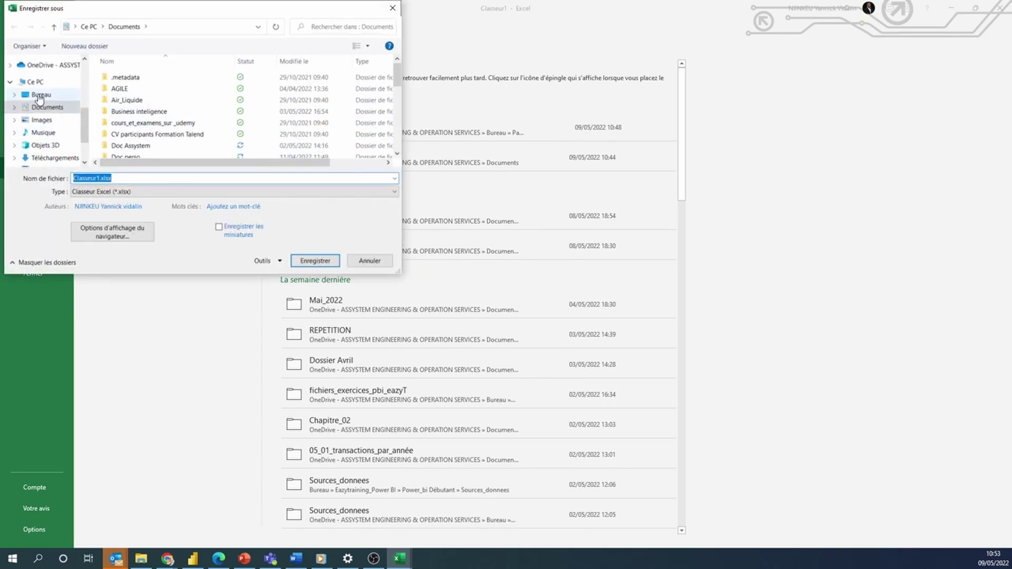
{"action": "left_click", "coordinate": [57, 97]}
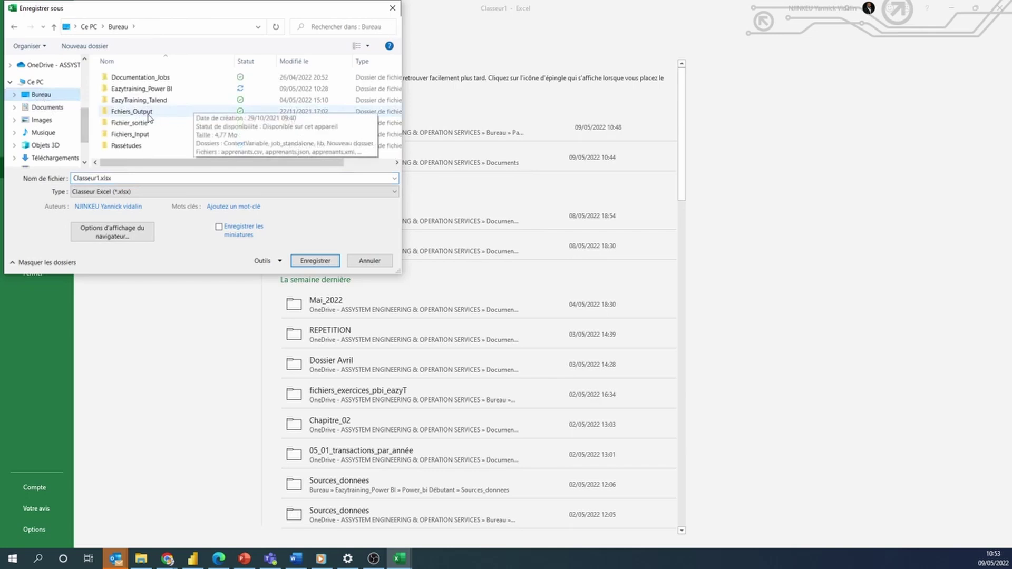
{"action": "left_click", "coordinate": [127, 146]}
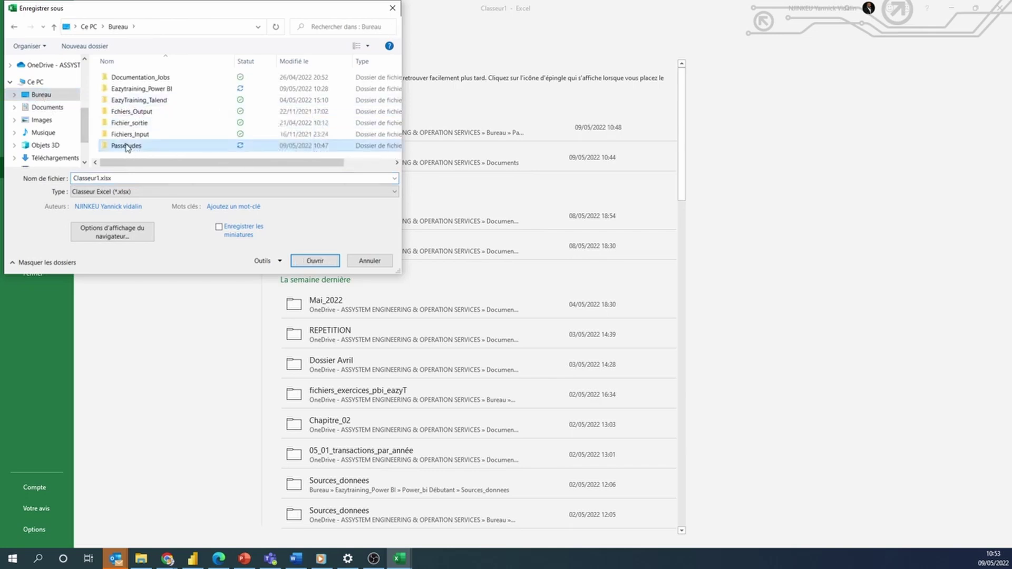
{"action": "double_click", "coordinate": [127, 147]}
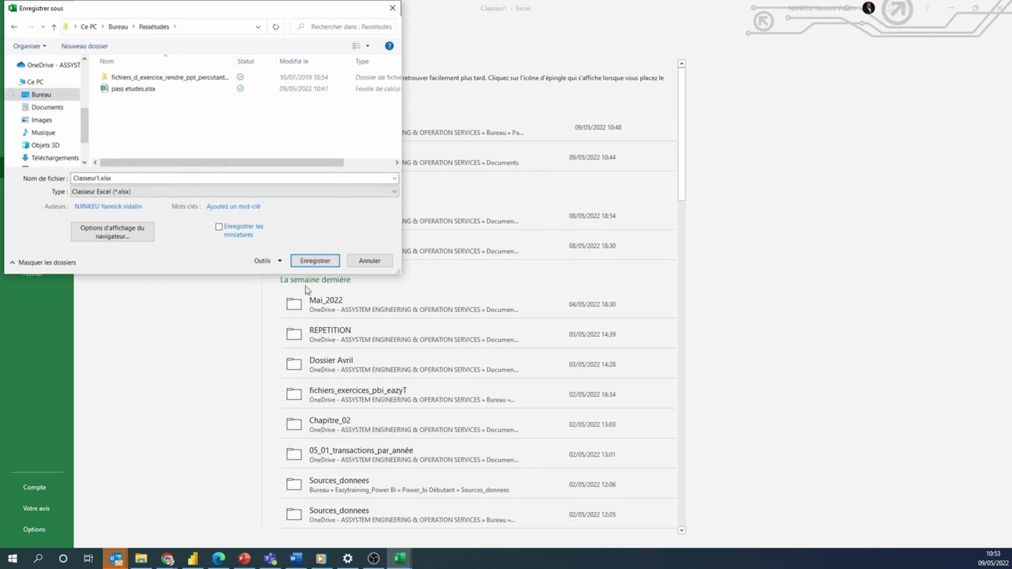
{"action": "left_click", "coordinate": [313, 261]}
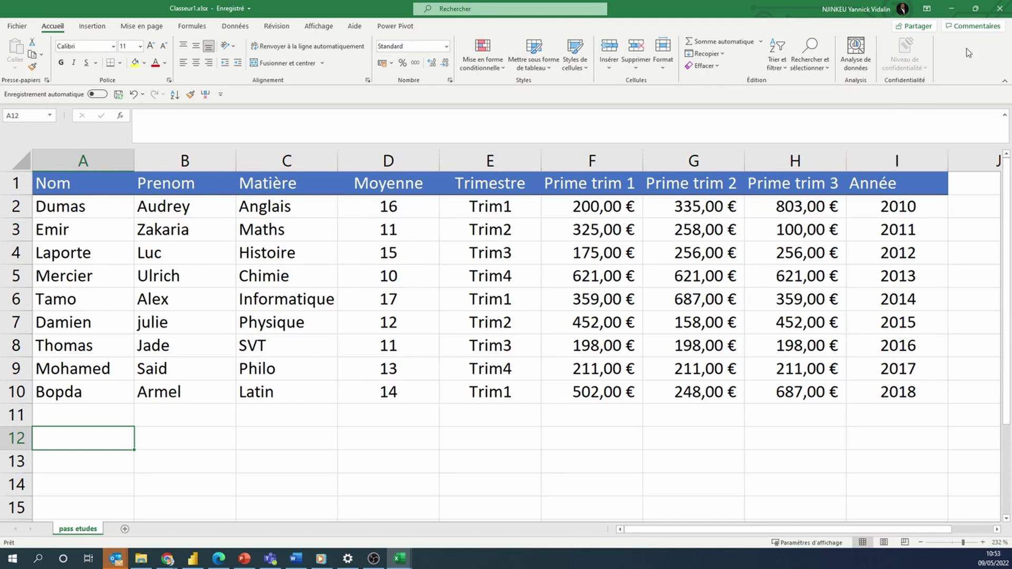
{"action": "left_click", "coordinate": [1000, 11]}
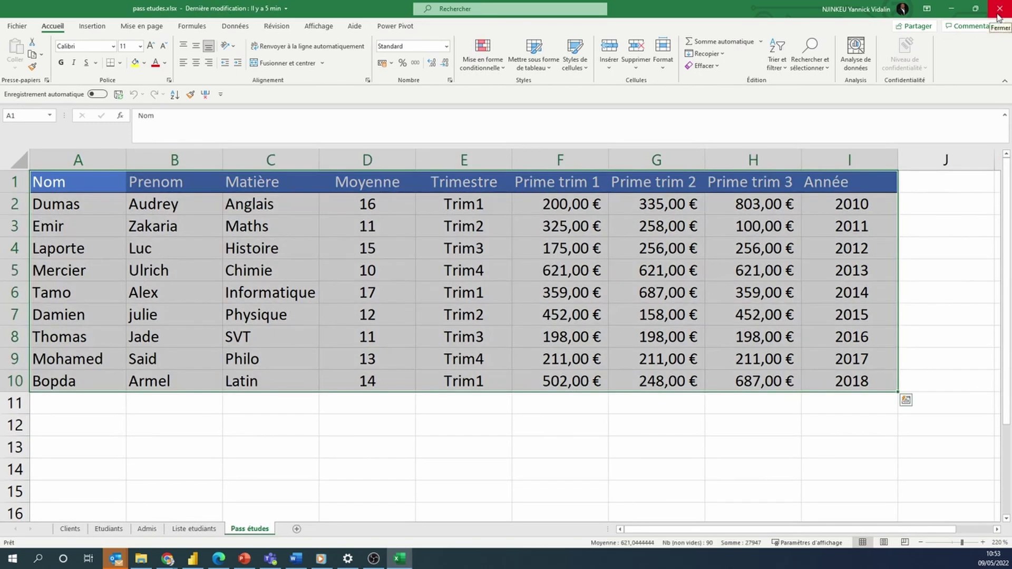
Close pass etudes.xlsx and reopen Classeur1.xlsx from the Passétudes folder in File Explorer
{"action": "left_click", "coordinate": [998, 11]}
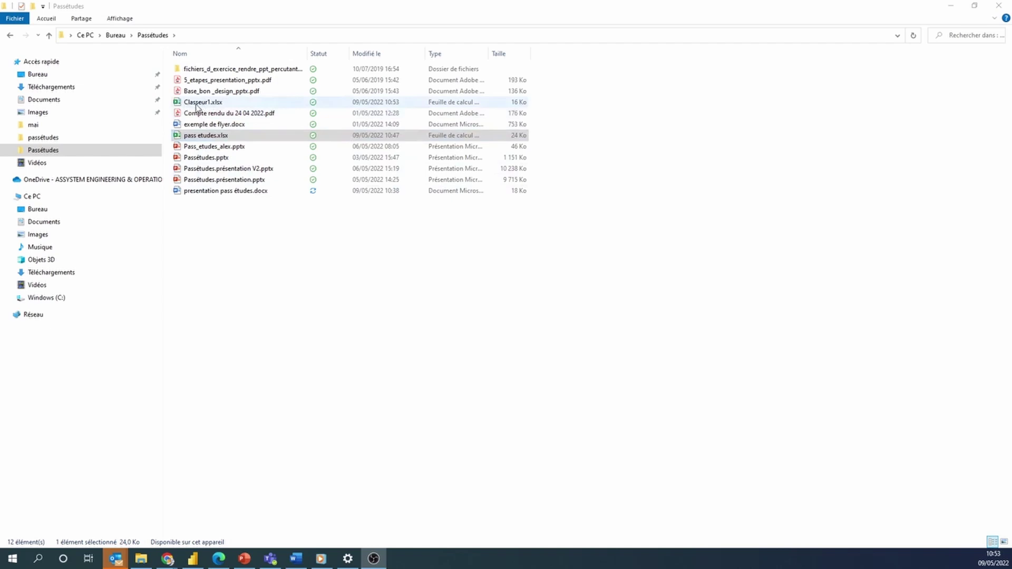
{"action": "double_click", "coordinate": [197, 107]}
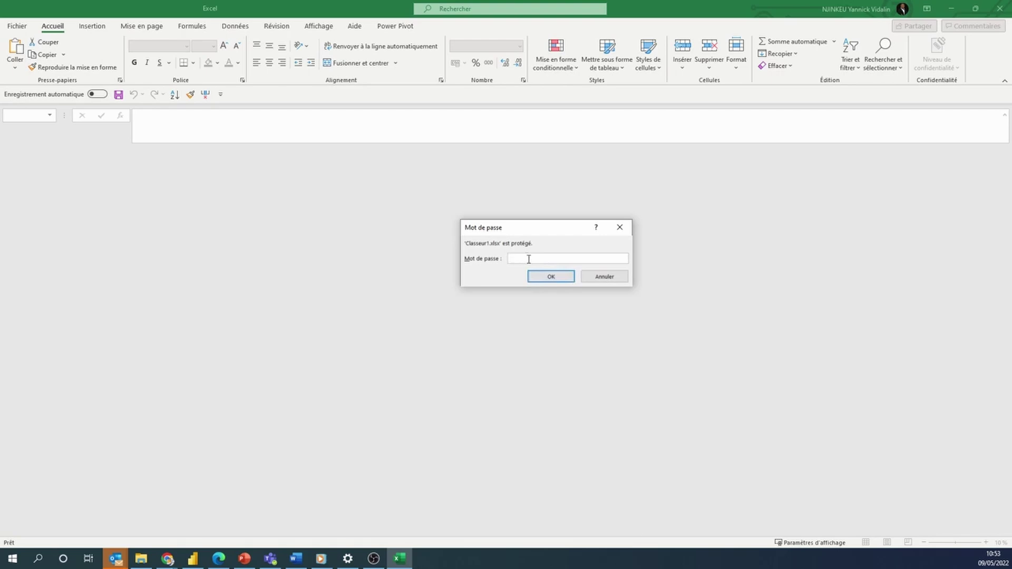
Enter the workbook password in the Mot de passe box and confirm to open Classeur1.xlsx
{"action": "type", "text": "12345"}
{"action": "left_click", "coordinate": [552, 276]}
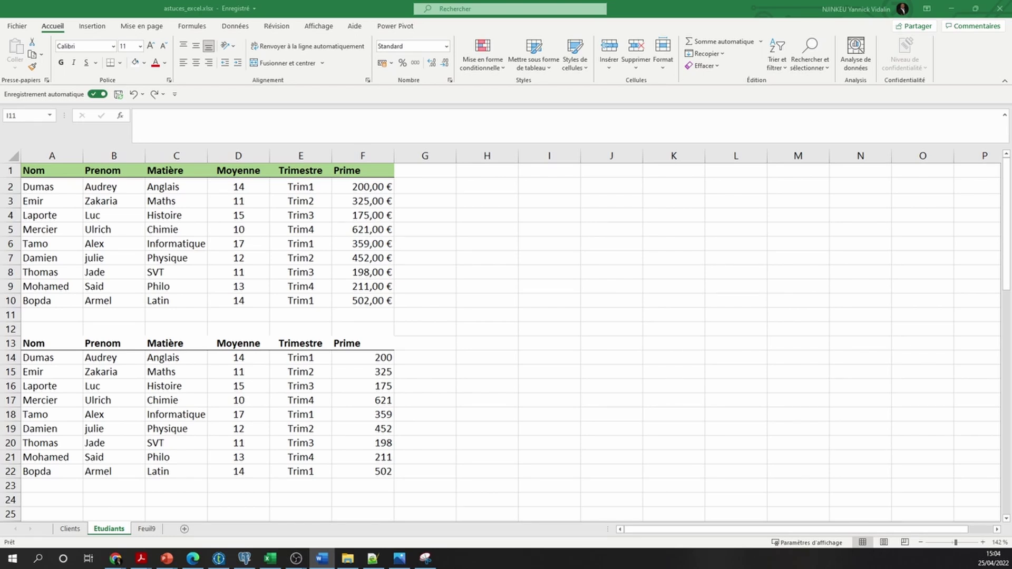
Copy A1's green header formatting onto A13 with Reproduire la mise en forme
{"action": "left_click", "coordinate": [44, 172]}
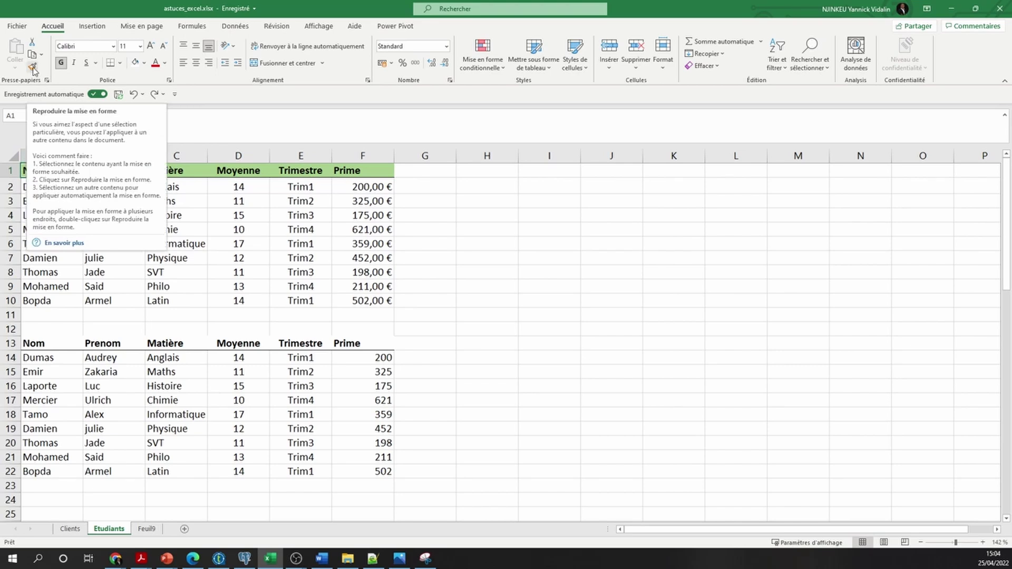
{"action": "left_click", "coordinate": [33, 69]}
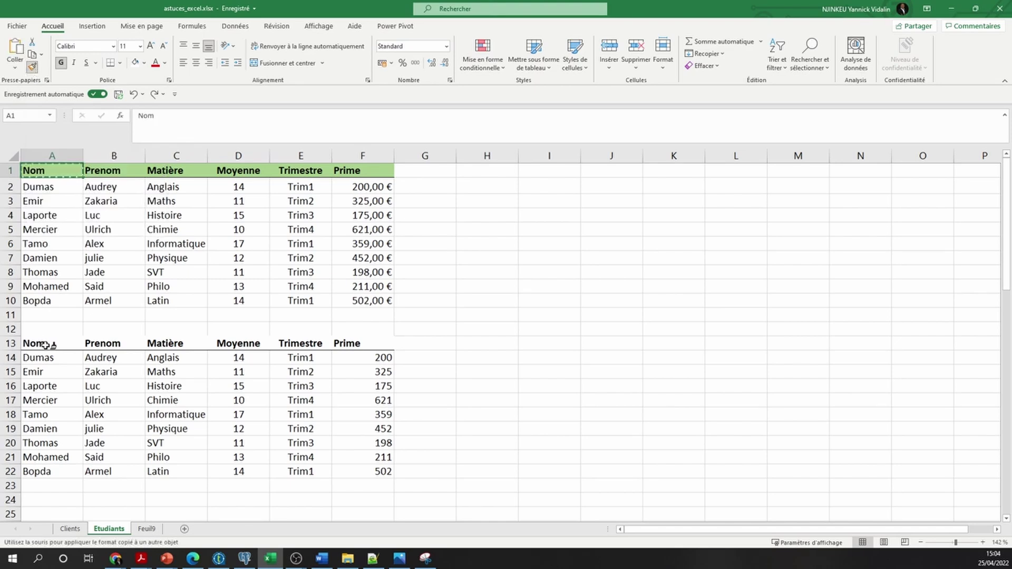
{"action": "left_click", "coordinate": [44, 345]}
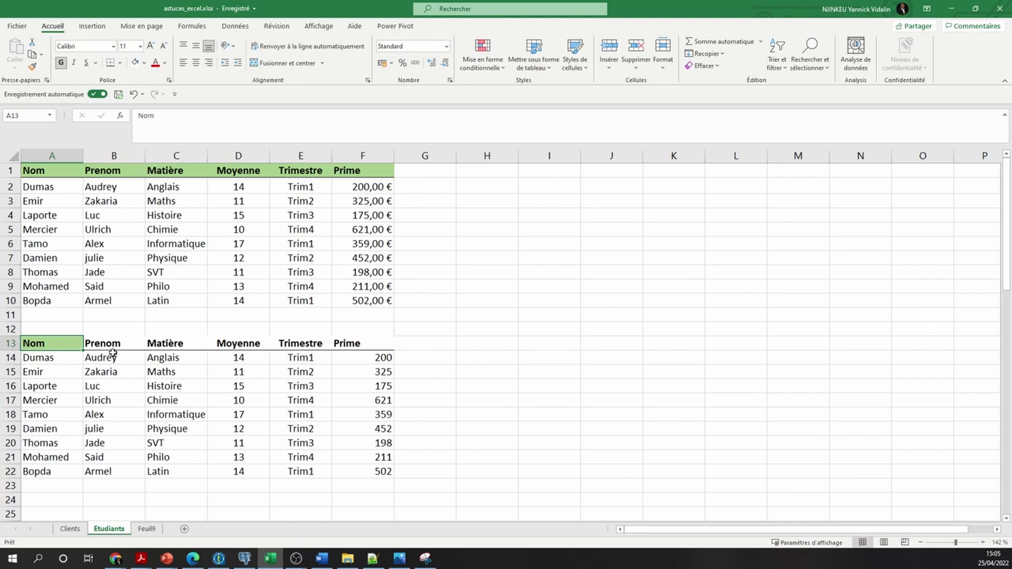
Paint F2's euro format onto F15, F19 and F22
{"action": "left_click", "coordinate": [372, 188]}
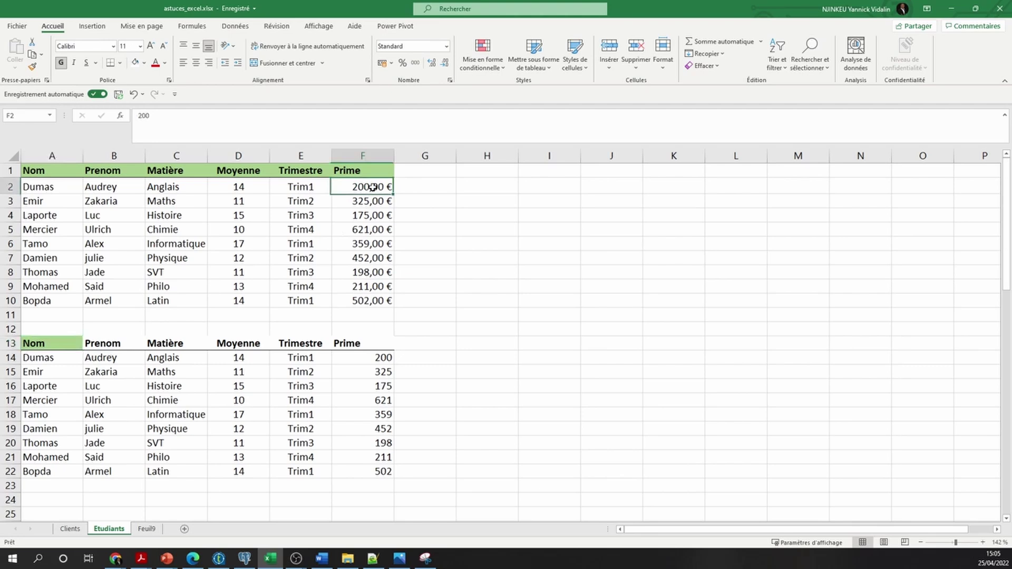
{"action": "left_click", "coordinate": [32, 67]}
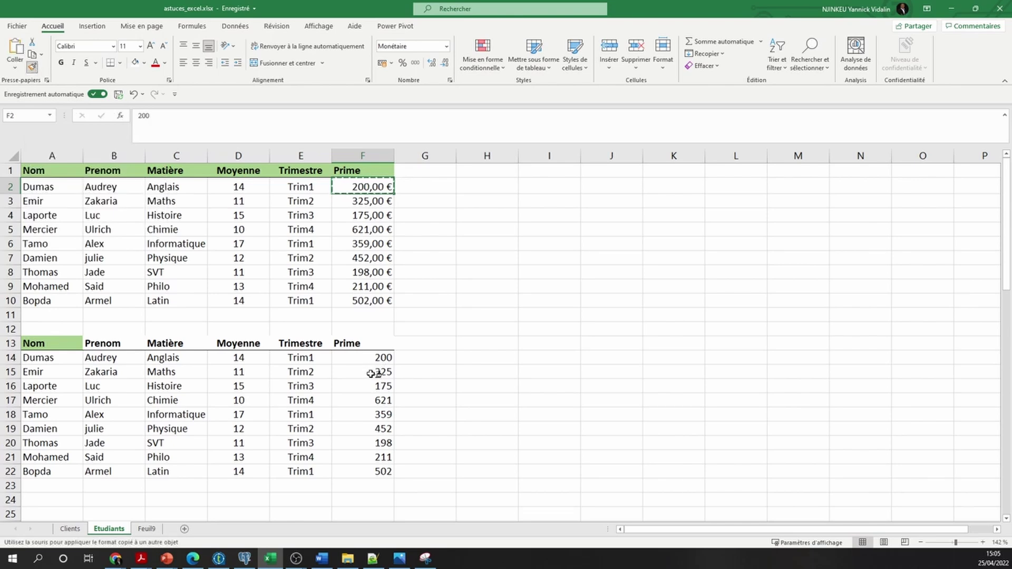
{"action": "left_click", "coordinate": [371, 373]}
{"action": "left_click", "coordinate": [366, 430]}
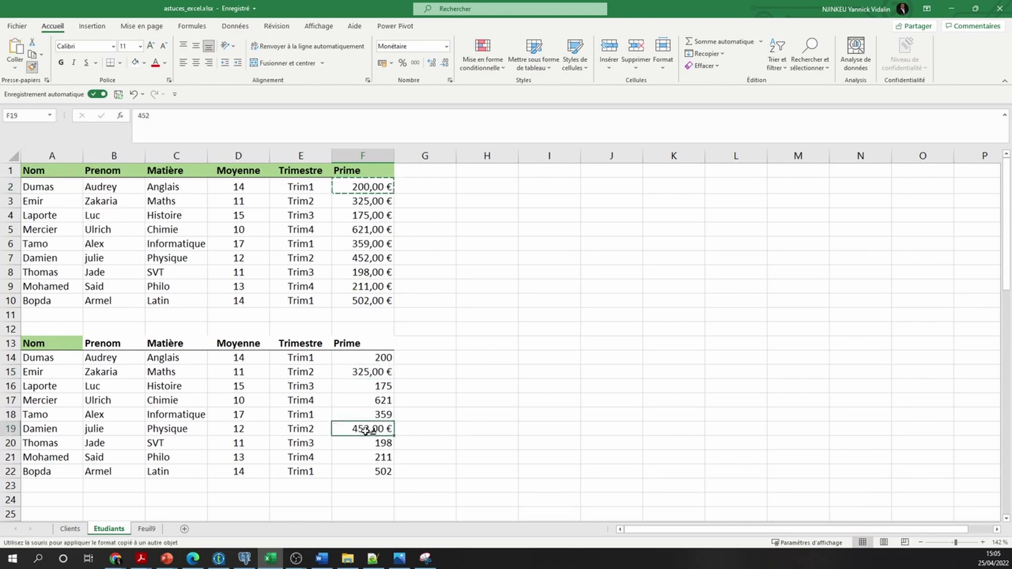
{"action": "left_click", "coordinate": [362, 473]}
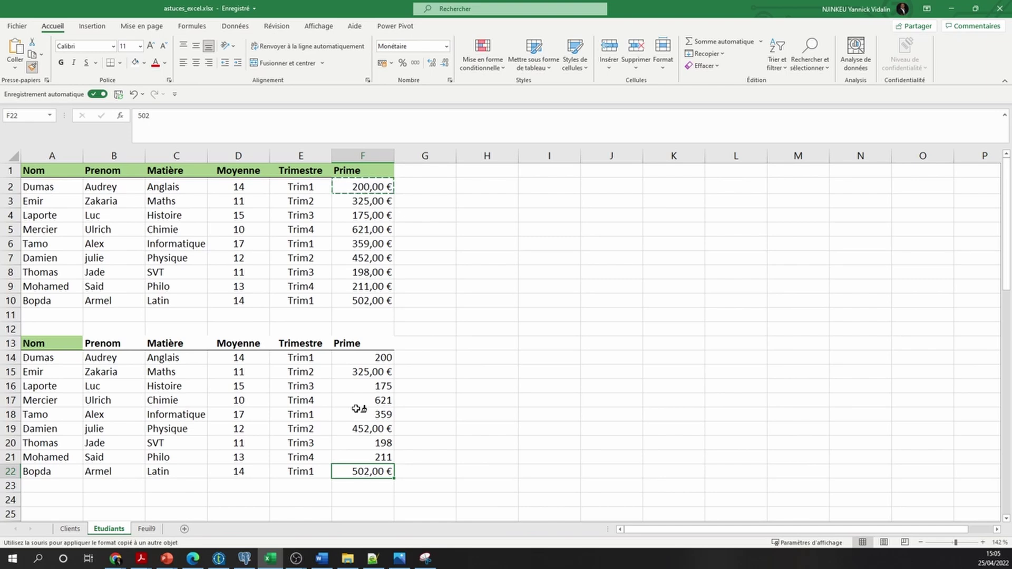
{"action": "key", "text": "Escape"}
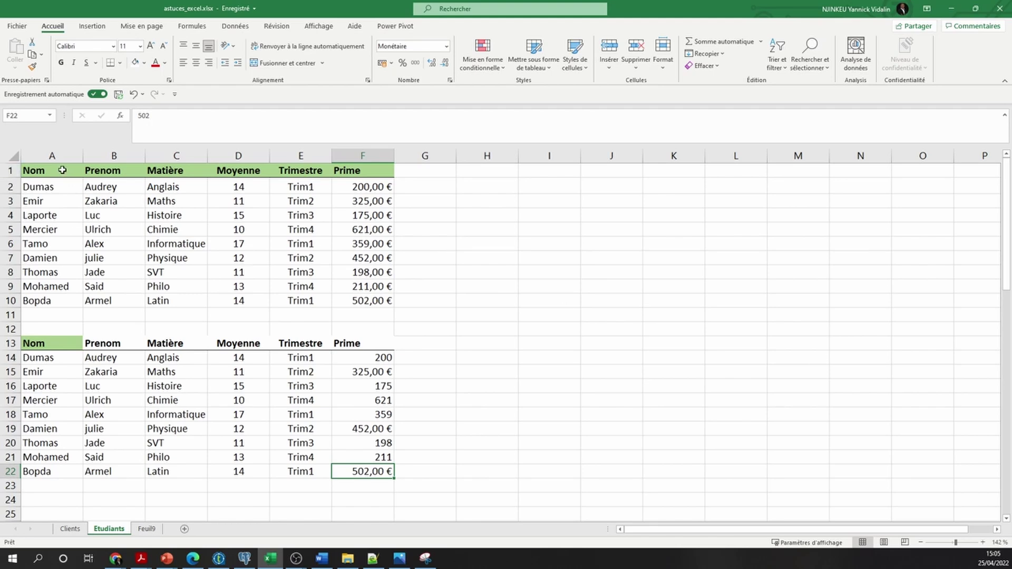
Paint the formatting of table A1:F10 onto the second table starting at A13
{"action": "left_click_drag", "start_coordinate": [63, 171], "coordinate": [338, 302]}
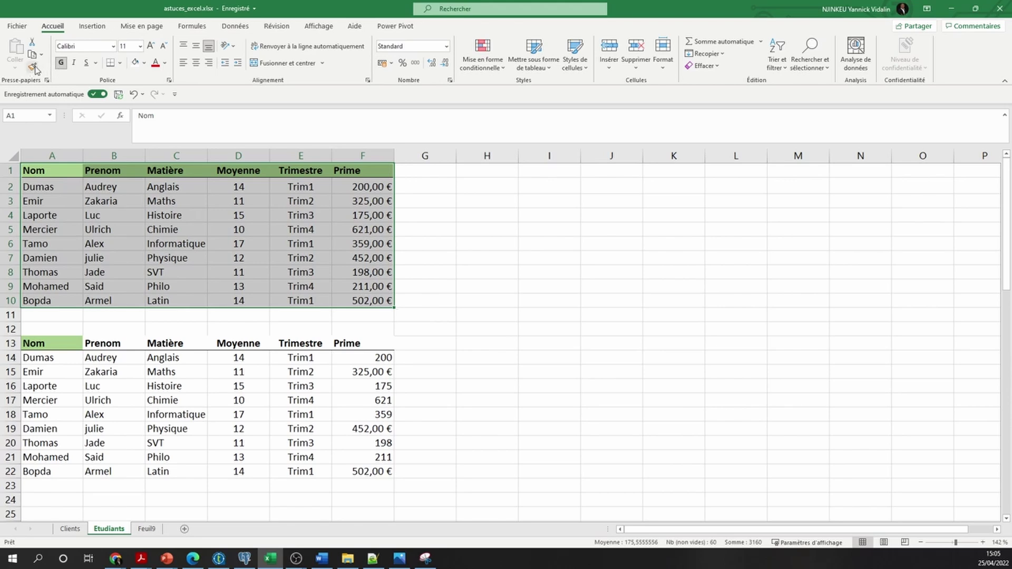
{"action": "left_click", "coordinate": [33, 67]}
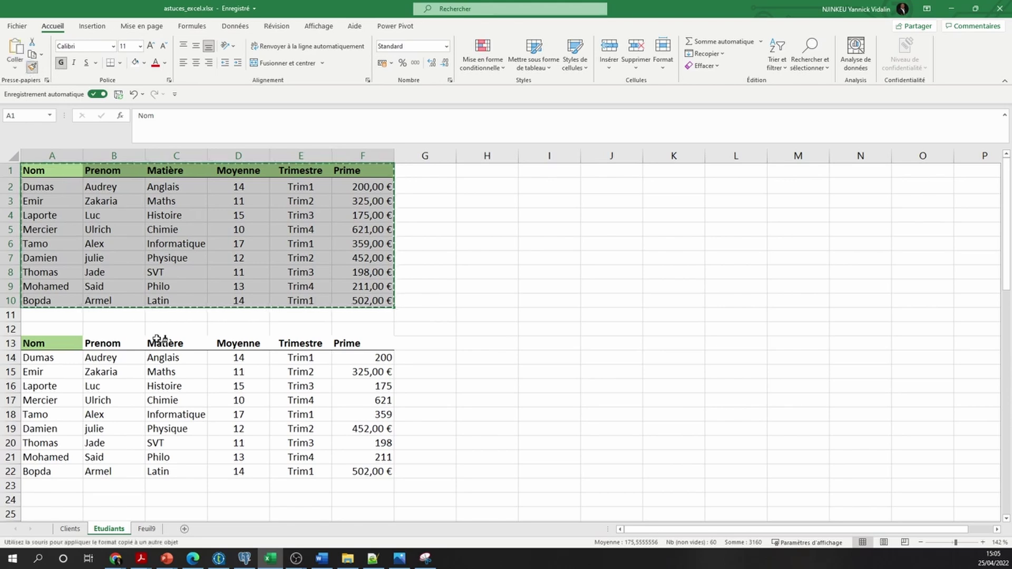
{"action": "left_click", "coordinate": [58, 343]}
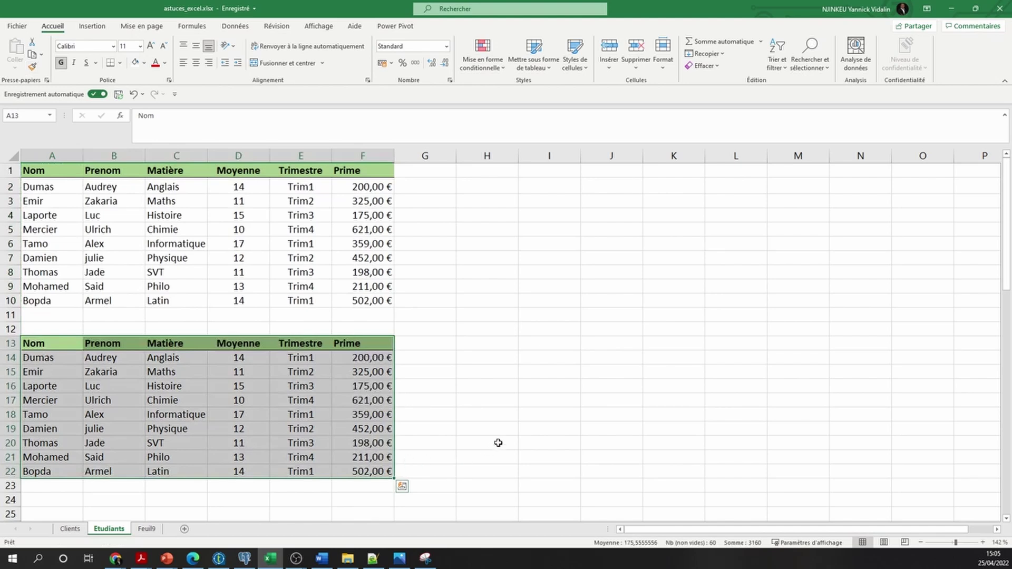
{"action": "left_click", "coordinate": [483, 426]}
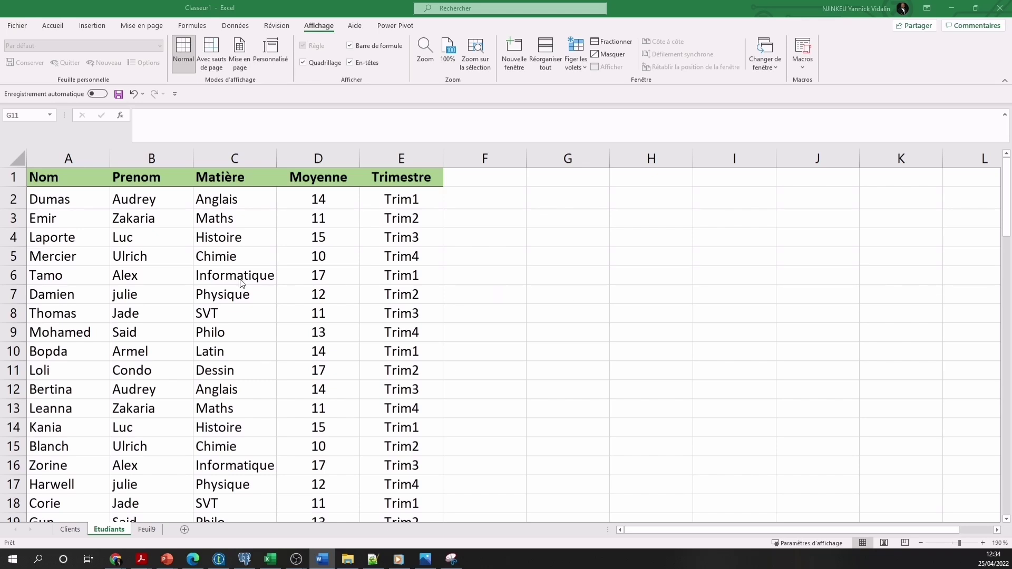
Select the block C4:E9, then the entire Prenom and Moyenne columns
{"action": "left_click", "coordinate": [234, 238]}
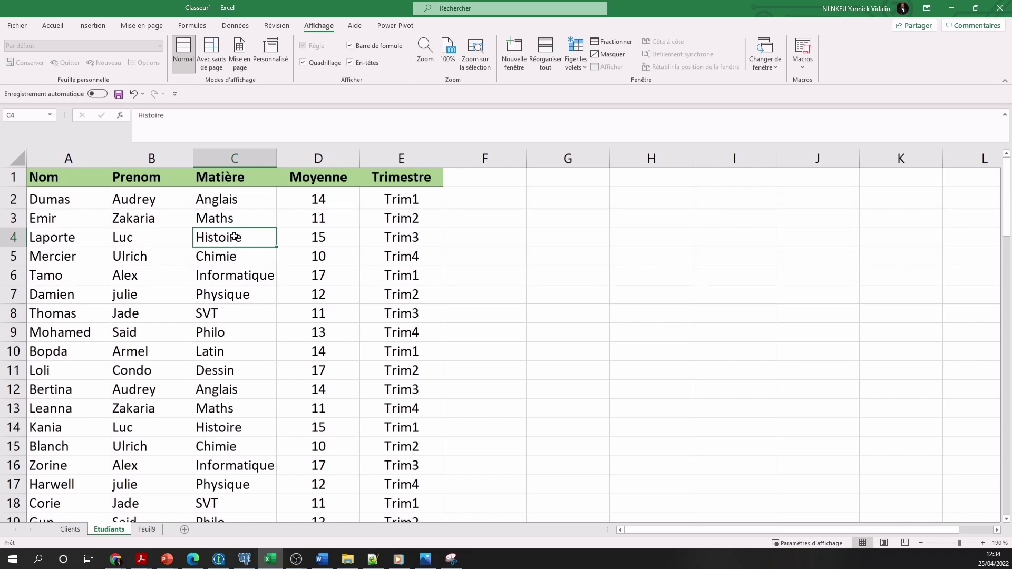
{"action": "left_click_drag", "start_coordinate": [234, 237], "coordinate": [390, 332]}
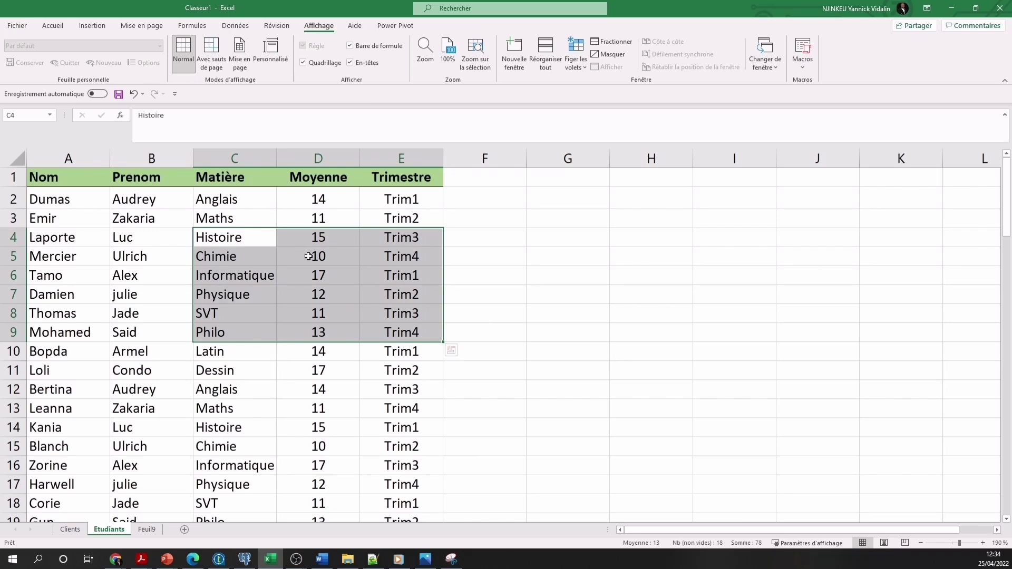
{"action": "left_click", "coordinate": [164, 153]}
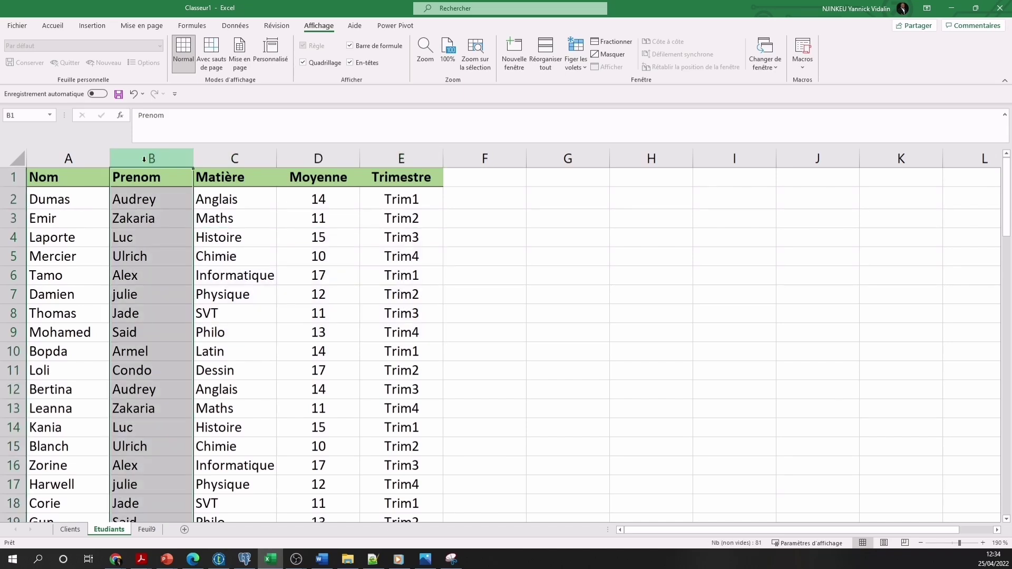
{"action": "left_click", "coordinate": [319, 156]}
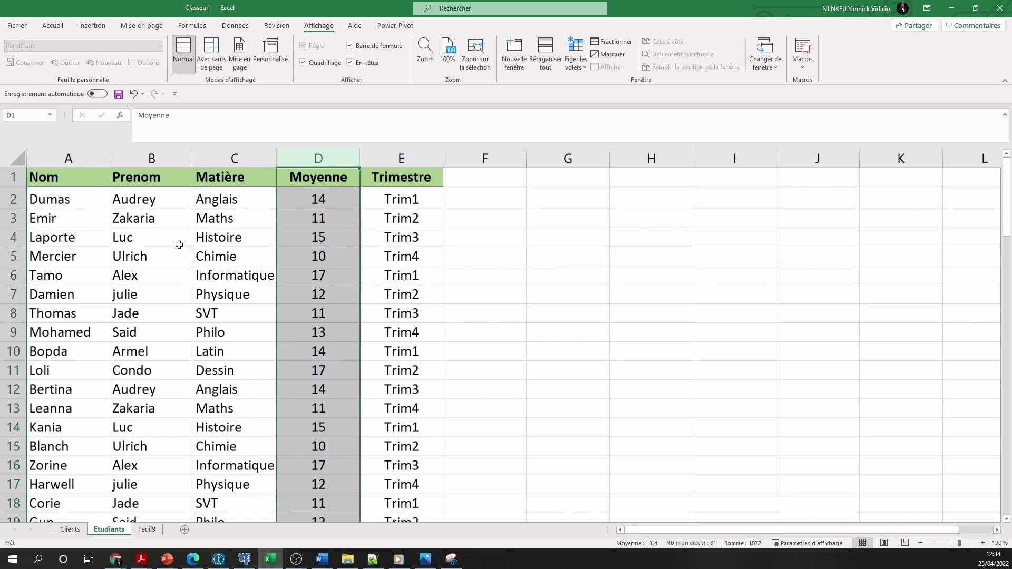
Select the Mercier and Thomas rows, columns A to C, rows 5 to 11, then column Nom
{"action": "left_click", "coordinate": [13, 256]}
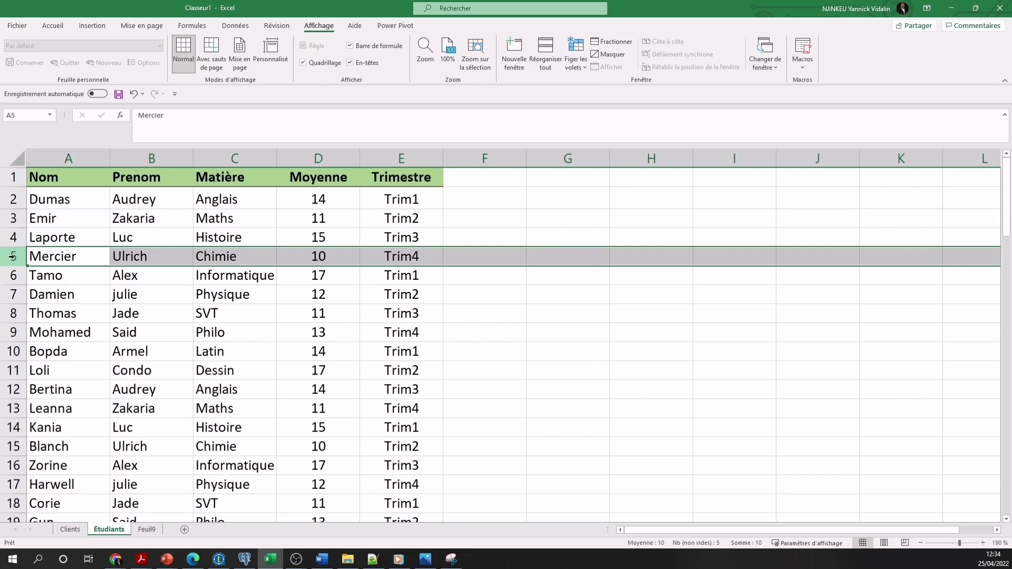
{"action": "left_click", "coordinate": [13, 313]}
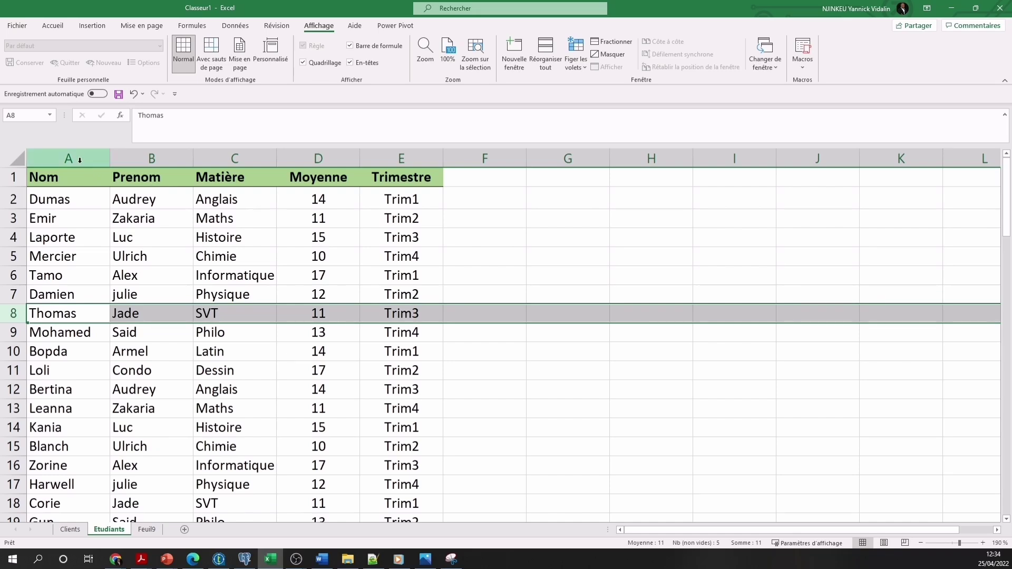
{"action": "left_click_drag", "start_coordinate": [81, 159], "coordinate": [224, 159]}
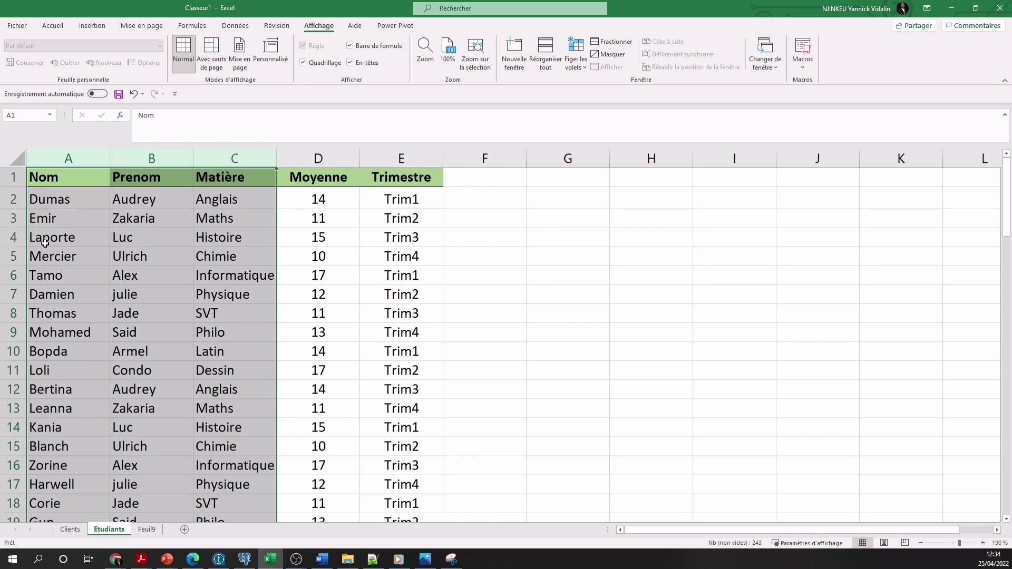
{"action": "left_click", "coordinate": [234, 264]}
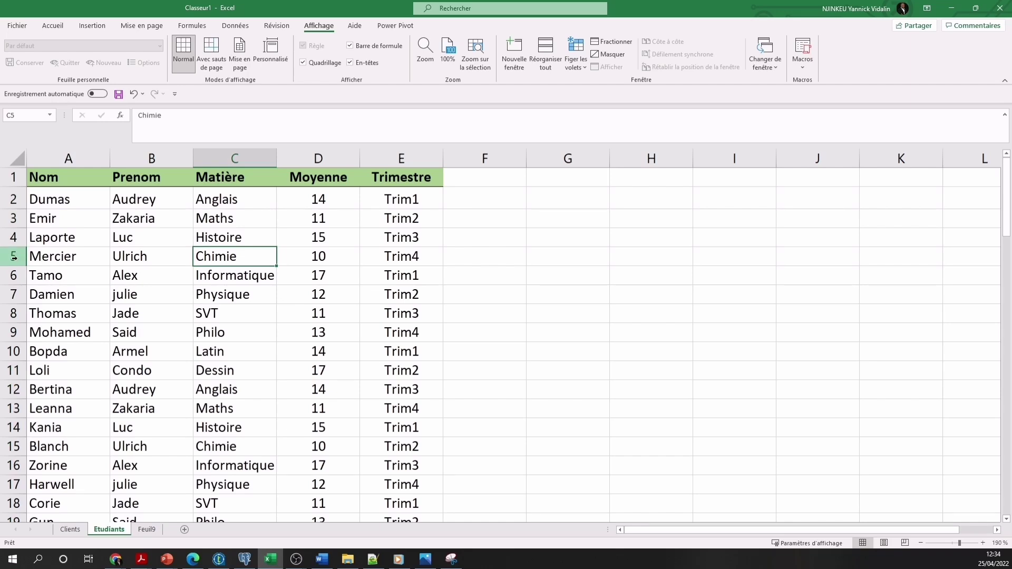
{"action": "left_click_drag", "start_coordinate": [11, 257], "coordinate": [13, 362]}
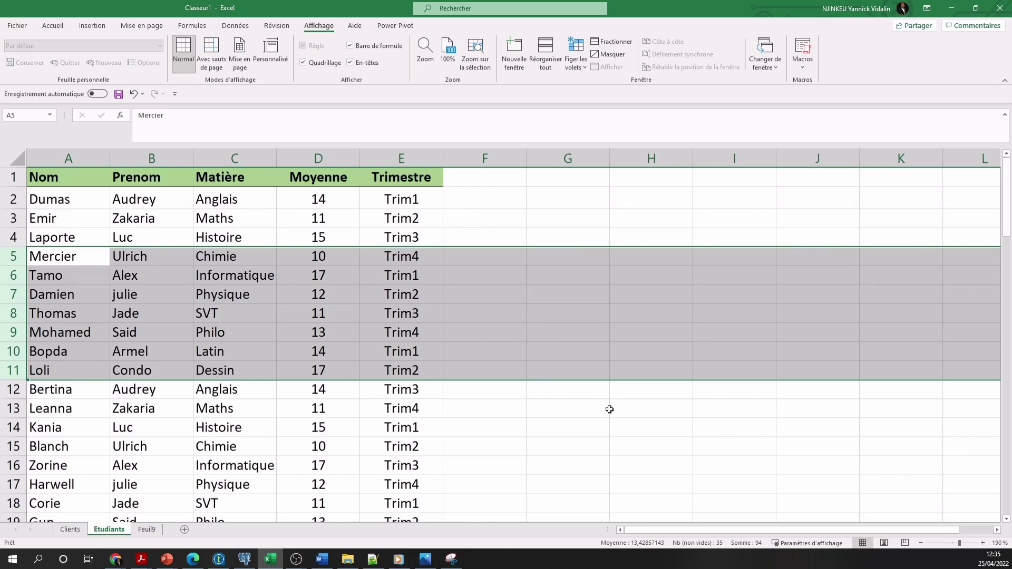
{"action": "left_click", "coordinate": [81, 154]}
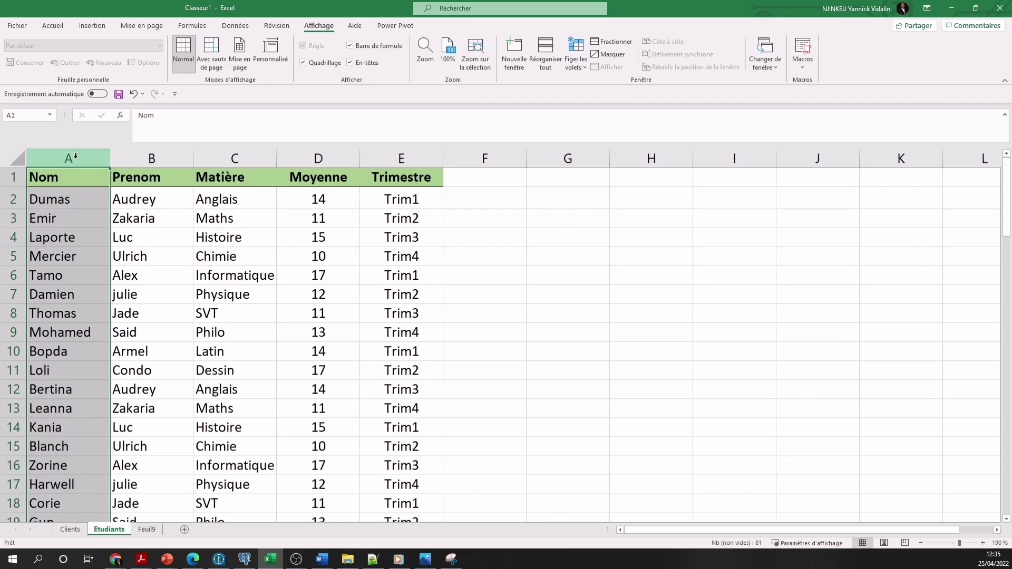
Select the Nom, Matière and Trimestre columns together
{"action": "left_click", "coordinate": [76, 156], "text": "ctrl"}
{"action": "left_click", "coordinate": [76, 156], "text": "ctrl"}
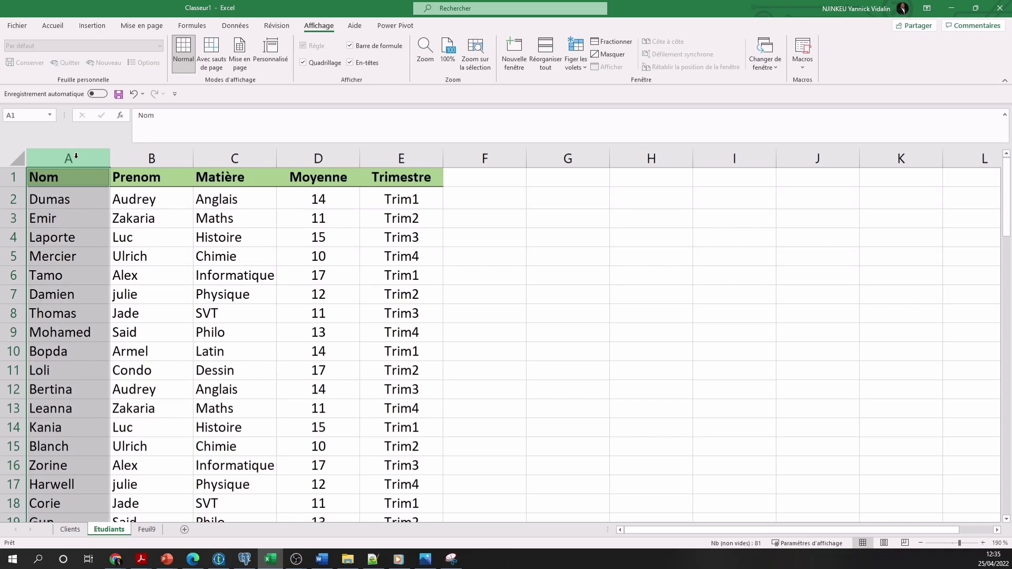
{"action": "left_click", "coordinate": [221, 151], "text": "ctrl"}
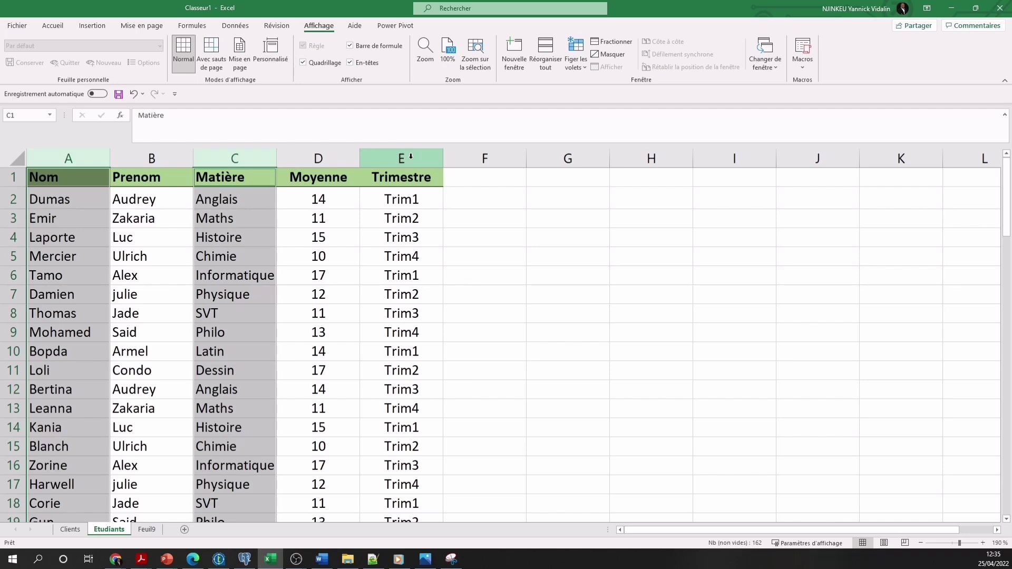
{"action": "left_click", "coordinate": [411, 156], "text": "ctrl"}
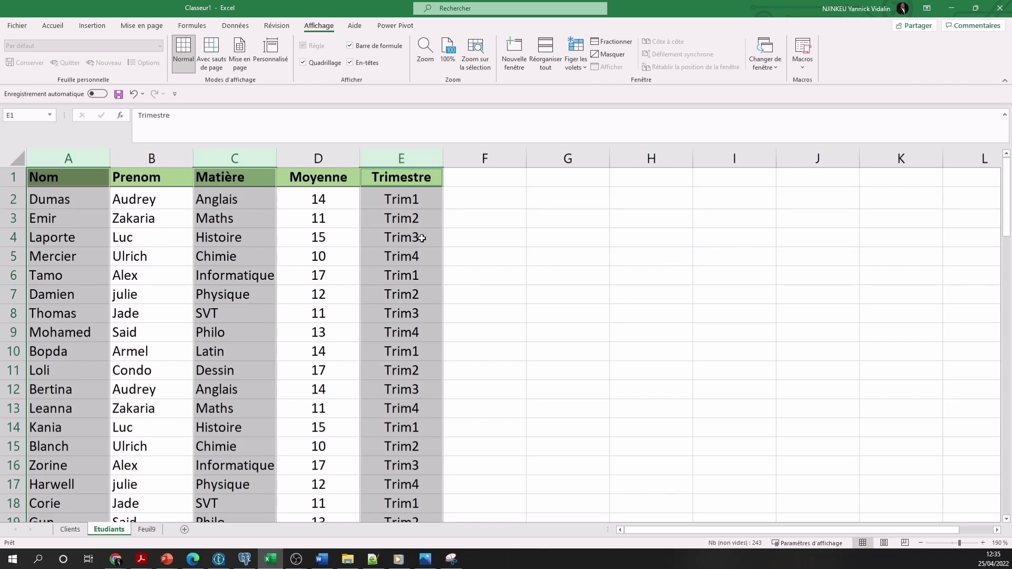
{"action": "left_click", "coordinate": [491, 280]}
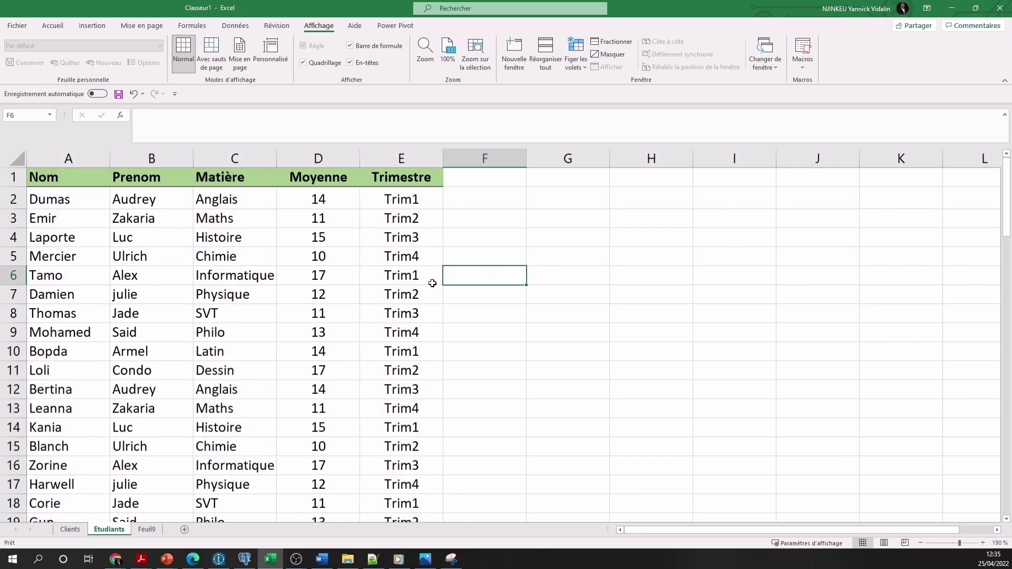
Select rows 4, 7, 9 and 14 together
{"action": "left_click", "coordinate": [14, 238]}
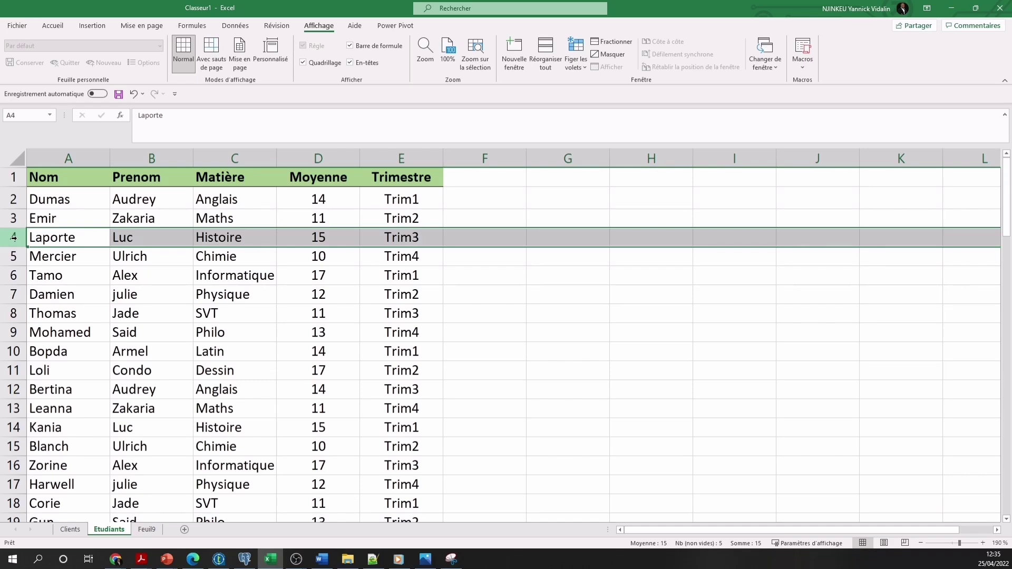
{"action": "left_click", "coordinate": [10, 294], "text": "ctrl"}
{"action": "left_click", "coordinate": [6, 332], "text": "ctrl"}
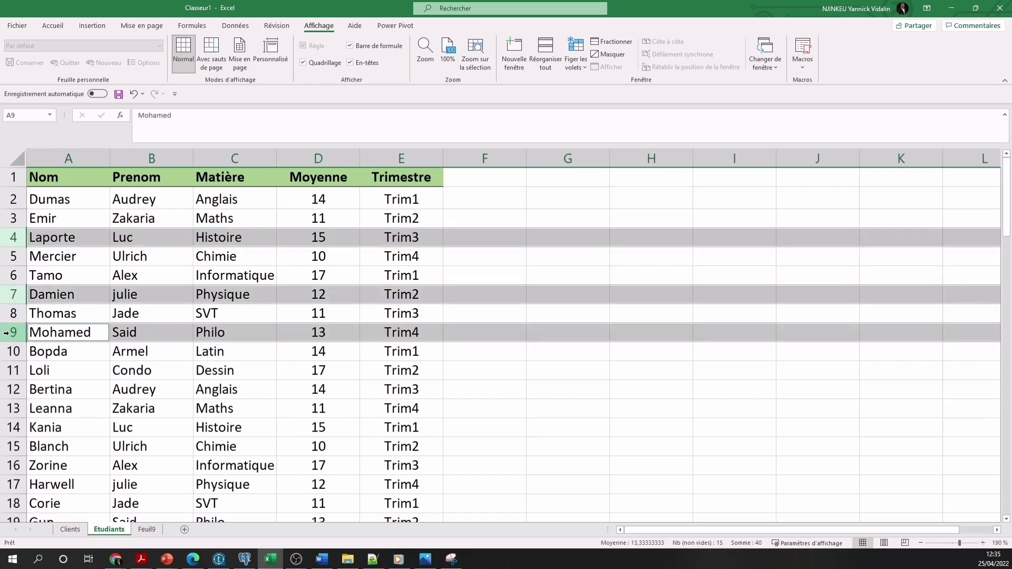
{"action": "left_click", "coordinate": [14, 427], "text": "ctrl"}
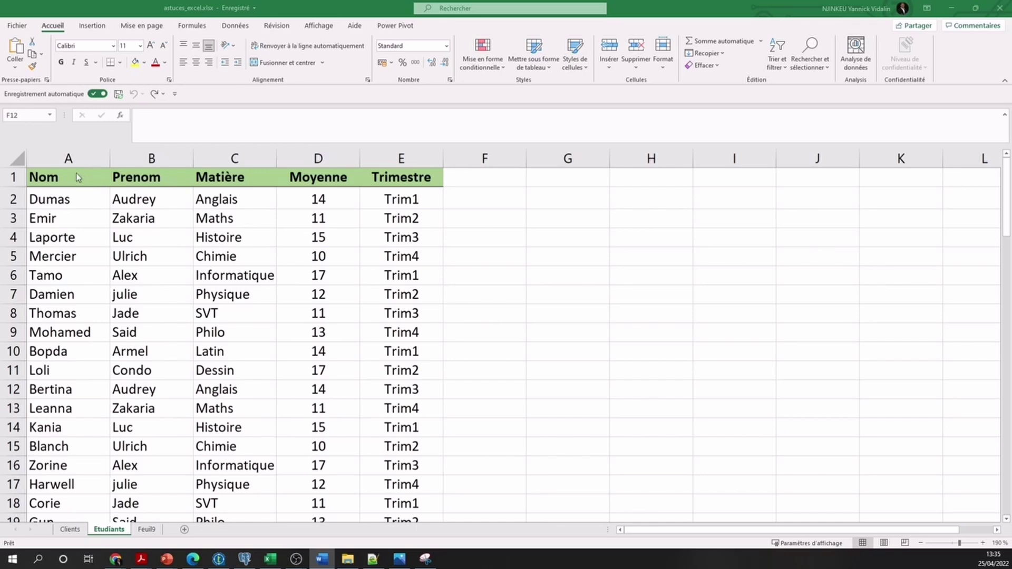
Rotate the A1:E1 header labels counter-clockwise, then switch them to stacked Vertical Text
{"action": "left_click_drag", "start_coordinate": [106, 177], "coordinate": [400, 177]}
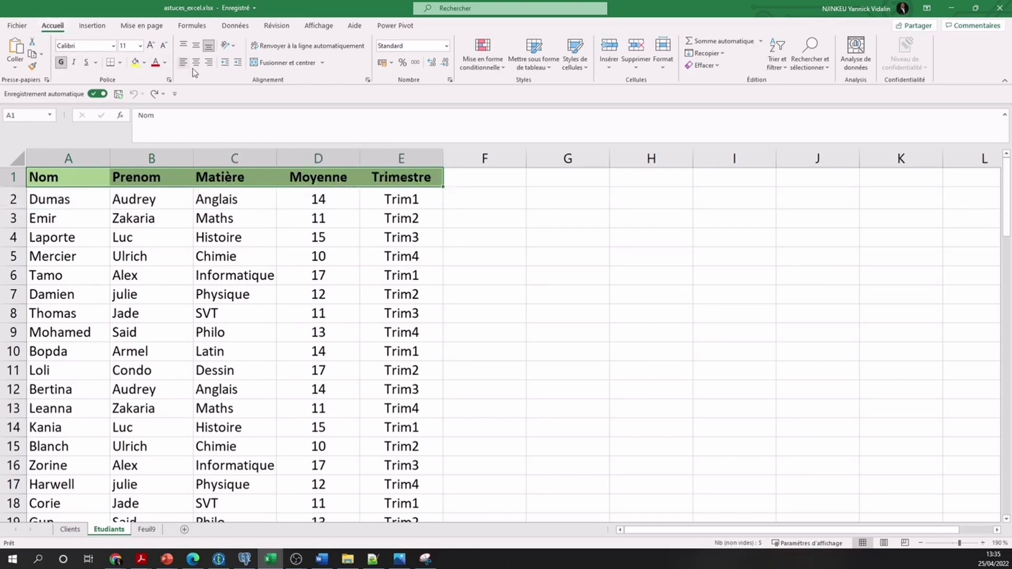
{"action": "left_click", "coordinate": [234, 48]}
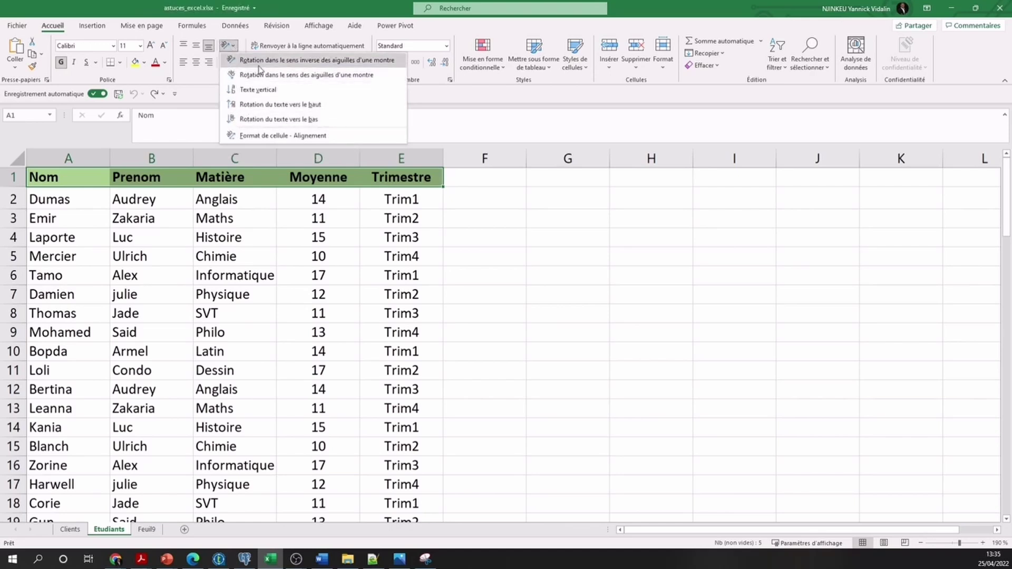
{"action": "left_click", "coordinate": [316, 63]}
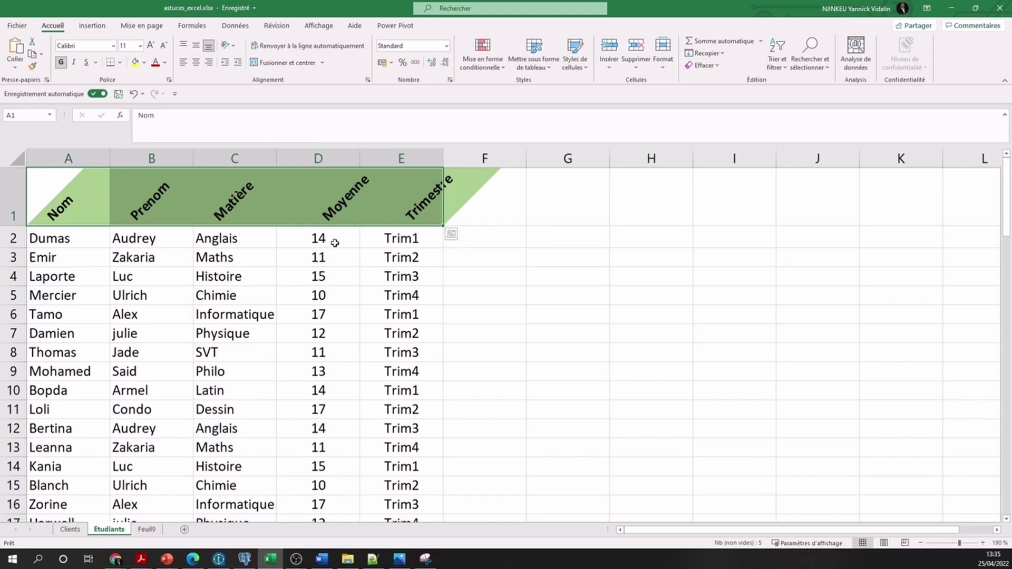
{"action": "left_click", "coordinate": [233, 46]}
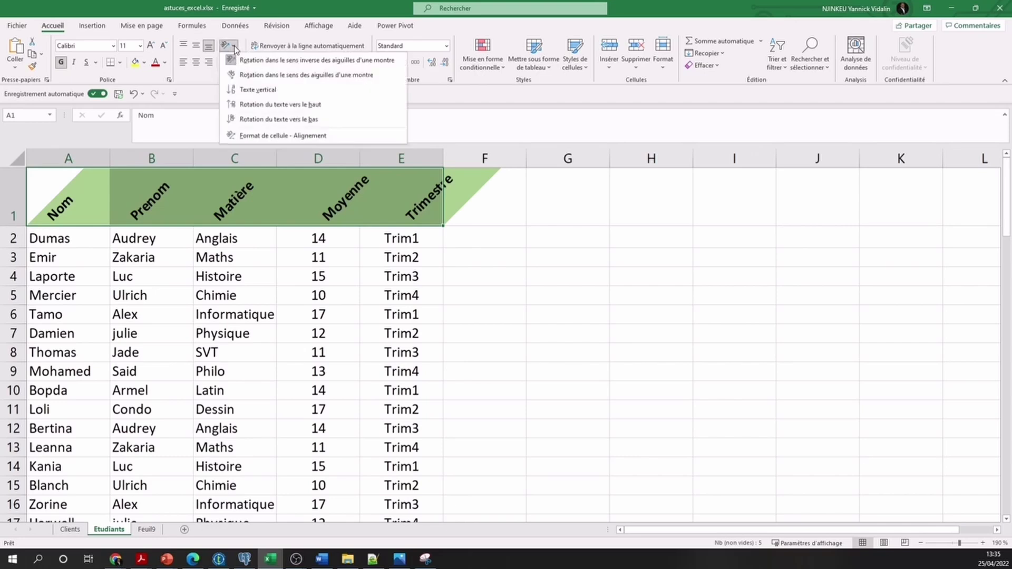
{"action": "left_click", "coordinate": [259, 91]}
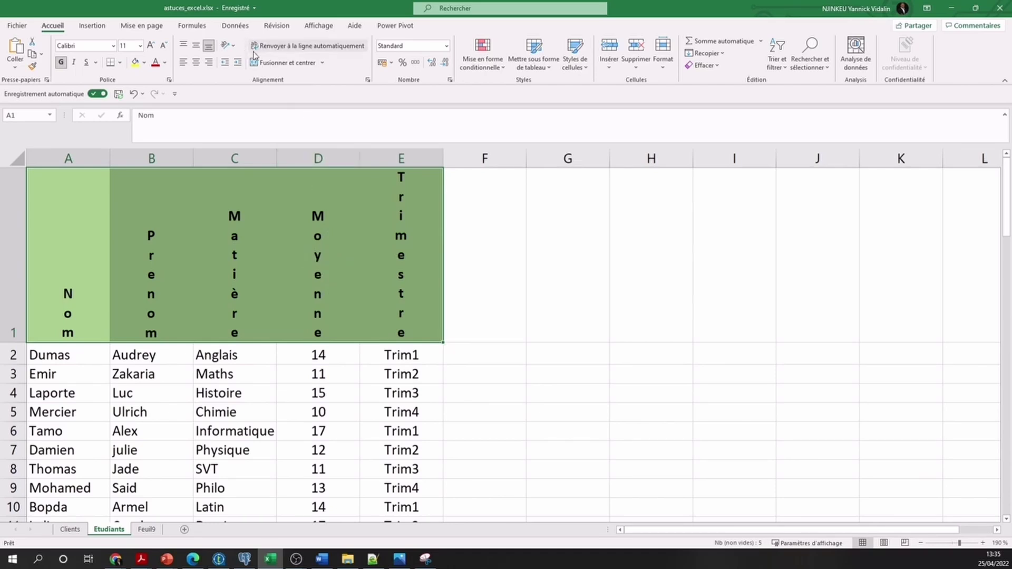
{"action": "left_click", "coordinate": [233, 46]}
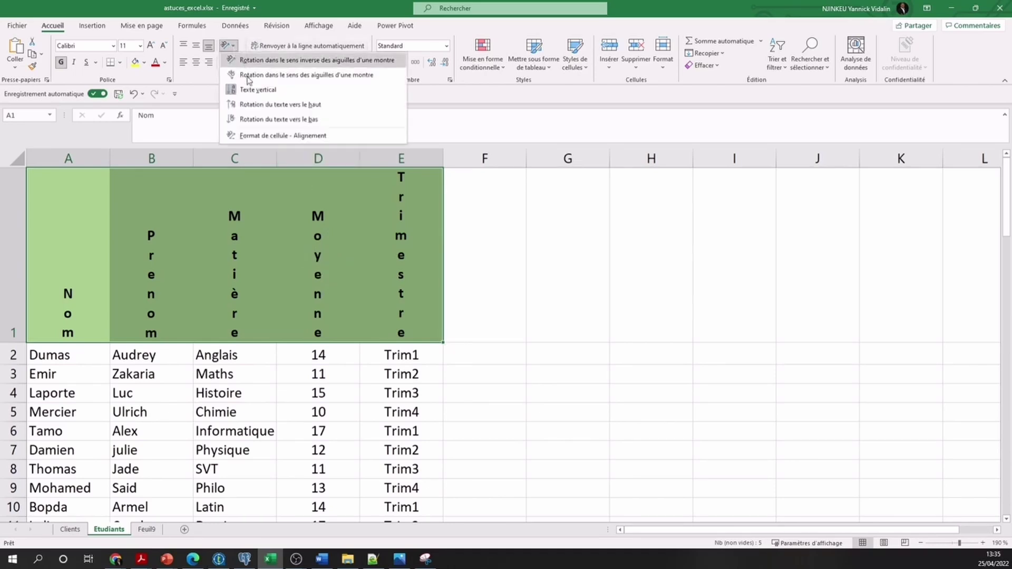
Set the header alignment to Centré horizontally and vertically with Ajuster (shrink to fit)
{"action": "left_click", "coordinate": [287, 138]}
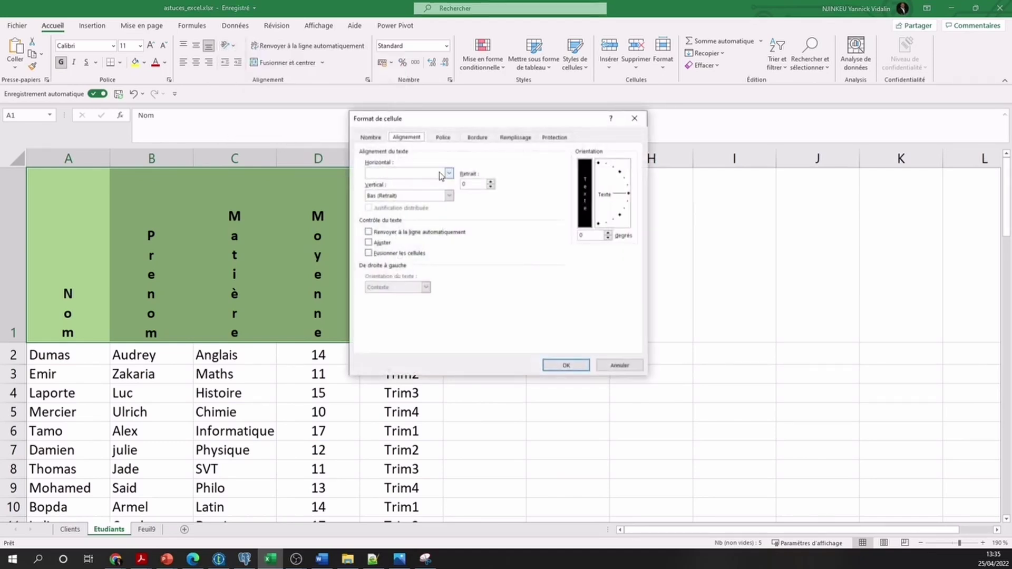
{"action": "left_click", "coordinate": [449, 173]}
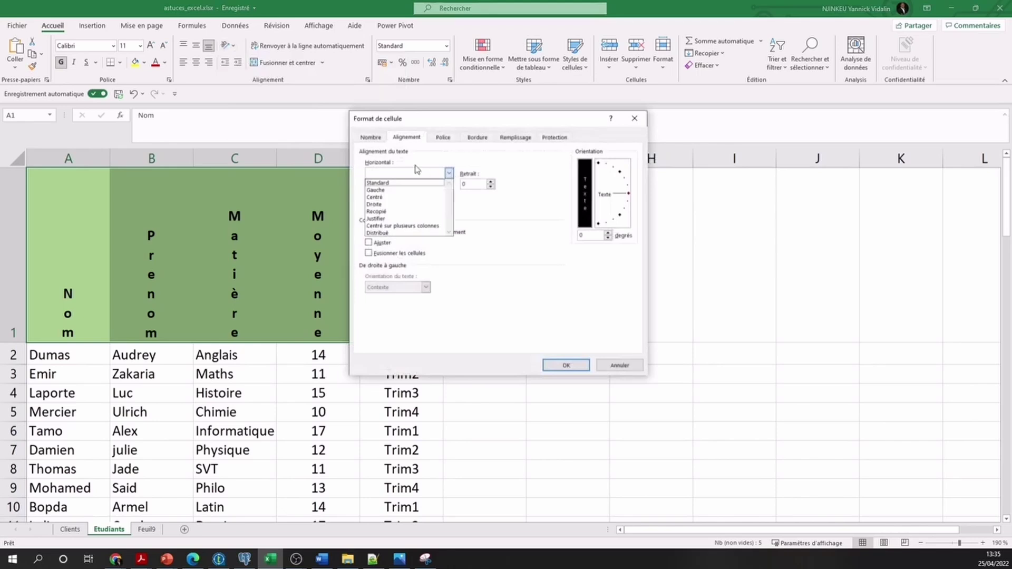
{"action": "left_click", "coordinate": [388, 197]}
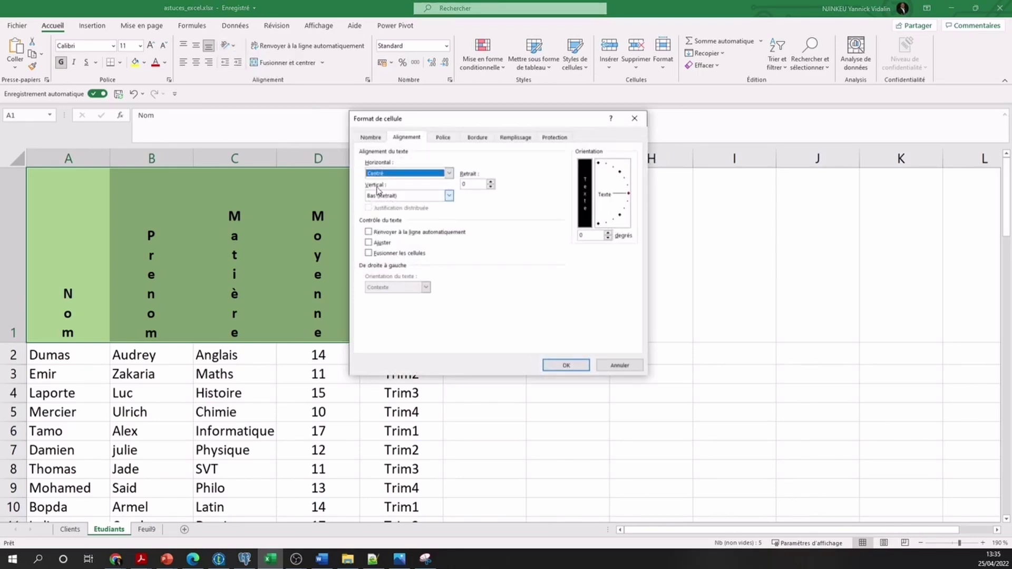
{"action": "left_click", "coordinate": [448, 196]}
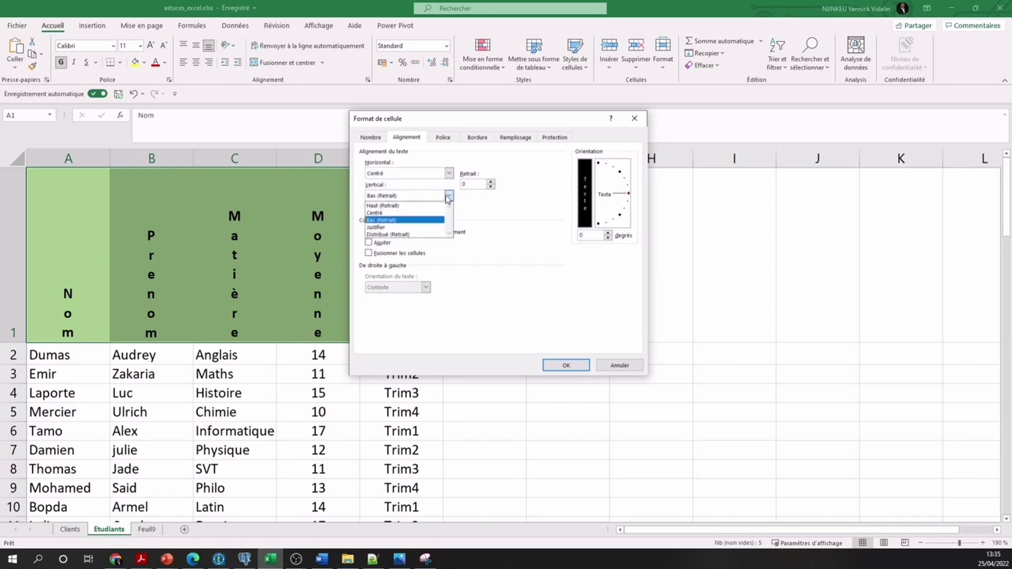
{"action": "left_click", "coordinate": [400, 213]}
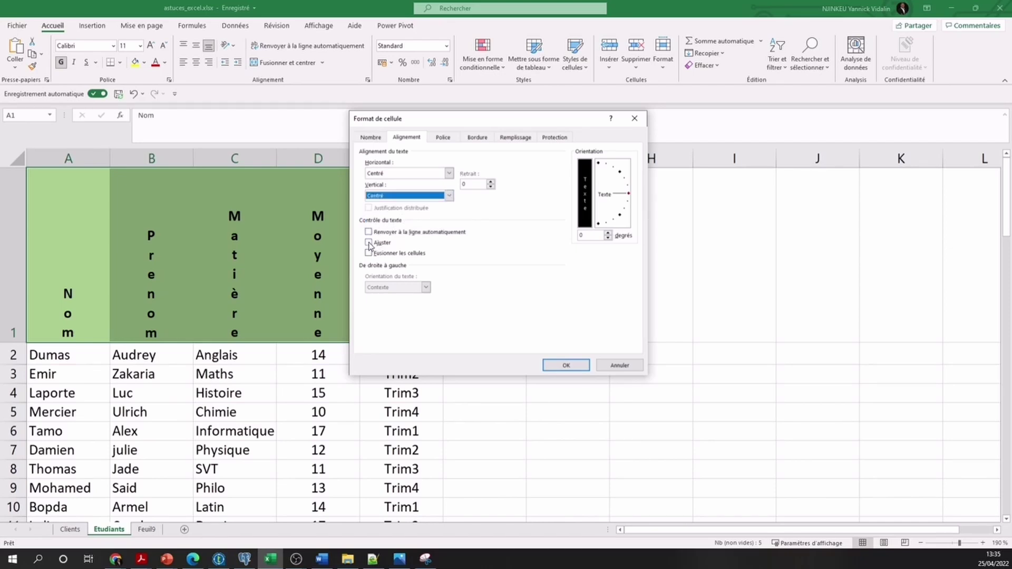
{"action": "left_click", "coordinate": [369, 243]}
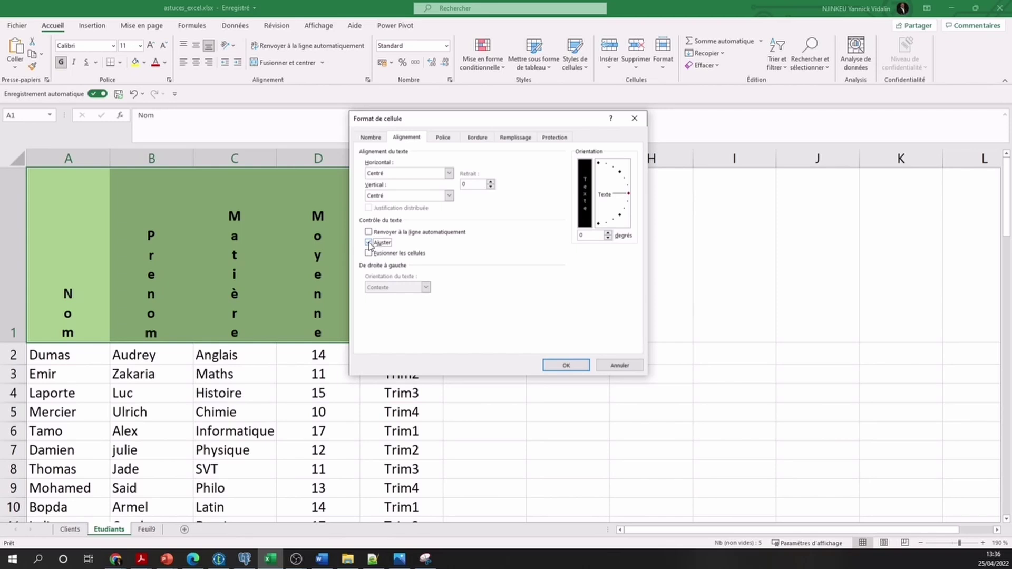
{"action": "left_click", "coordinate": [566, 365]}
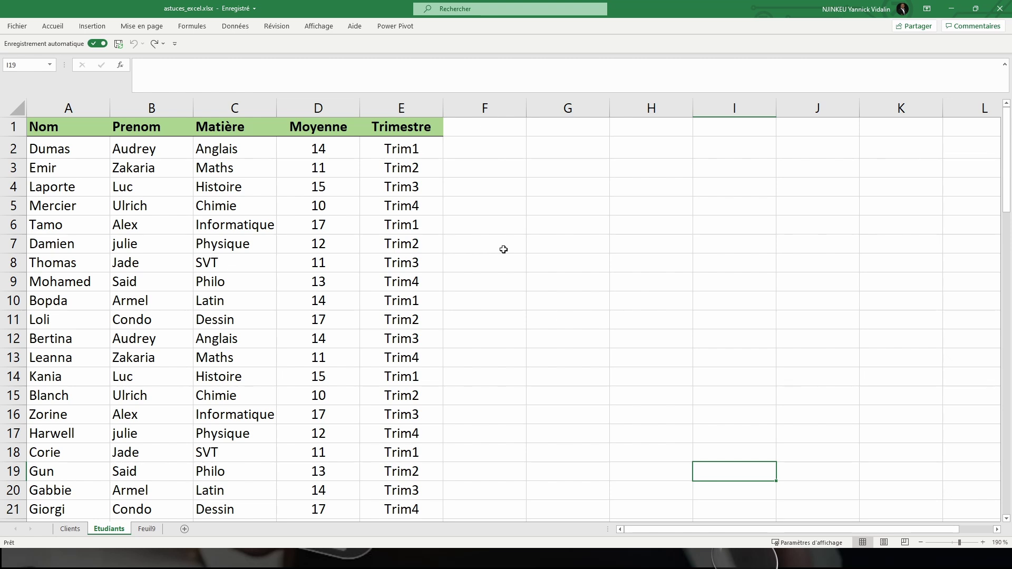
Browse the Home, Insert, Page Layout, Formulas and Data ribbon tabs
{"action": "left_click", "coordinate": [53, 30]}
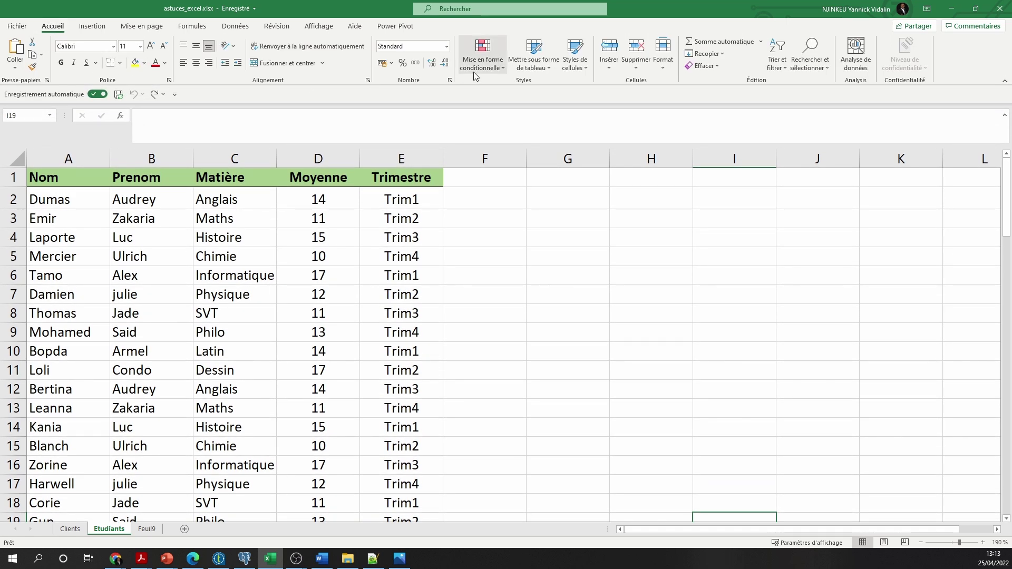
{"action": "left_click", "coordinate": [85, 29]}
{"action": "left_click", "coordinate": [139, 28]}
{"action": "left_click", "coordinate": [190, 27]}
{"action": "left_click", "coordinate": [220, 29]}
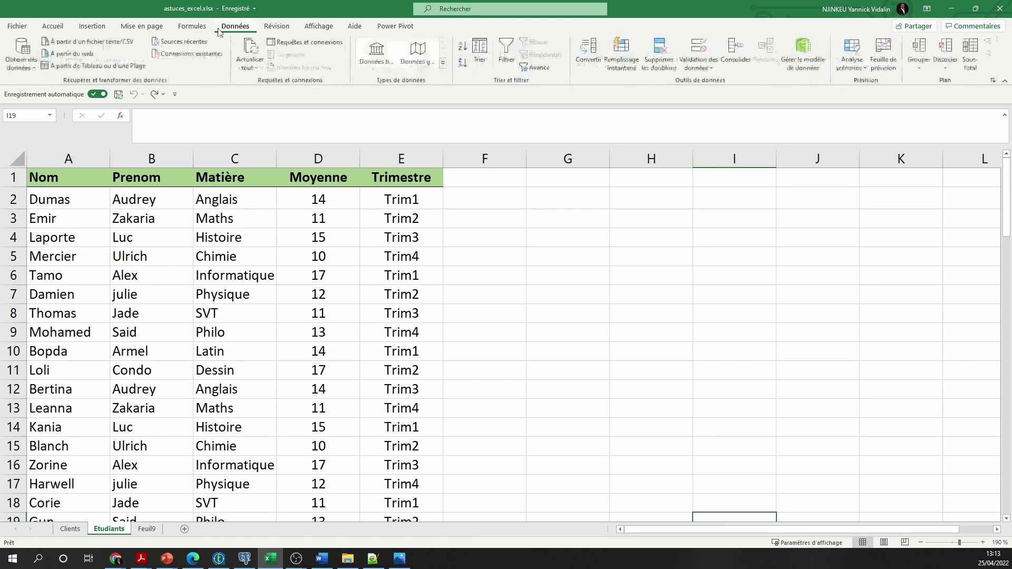
{"action": "left_click", "coordinate": [92, 26]}
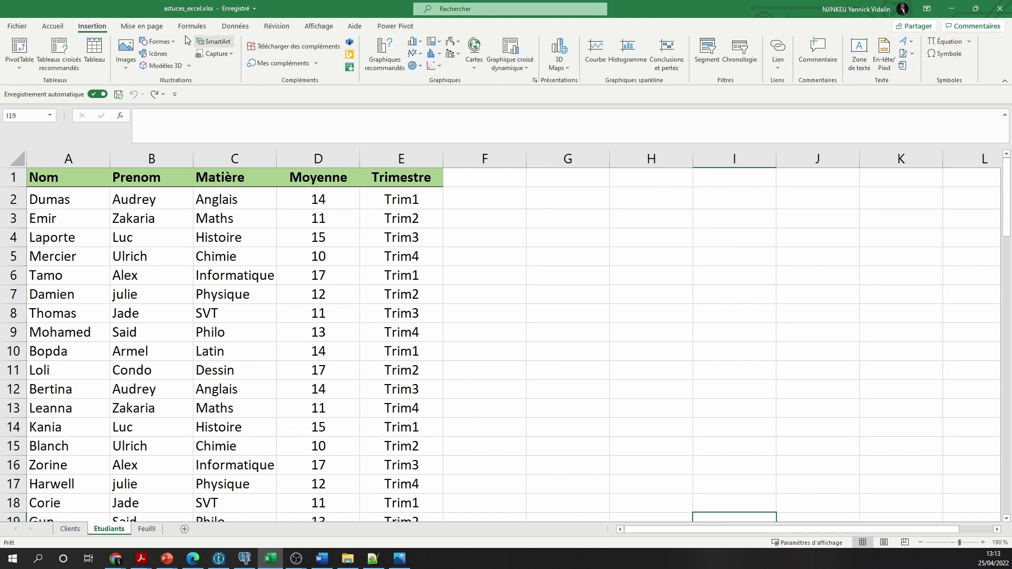
Collapse the ribbon from the Accueil tab, then pin it permanently displayed again
{"action": "left_click", "coordinate": [53, 31]}
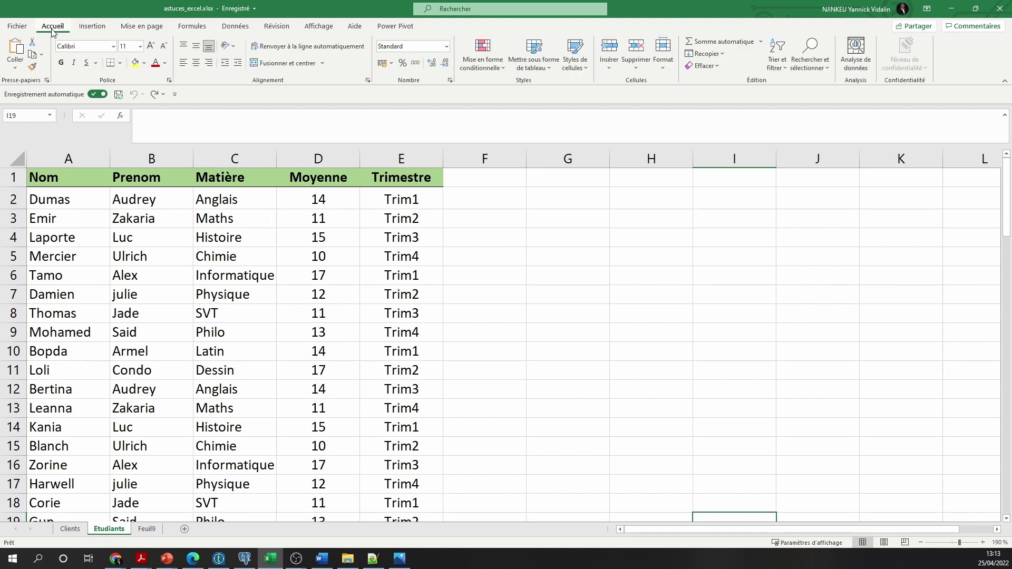
{"action": "double_click", "coordinate": [53, 31]}
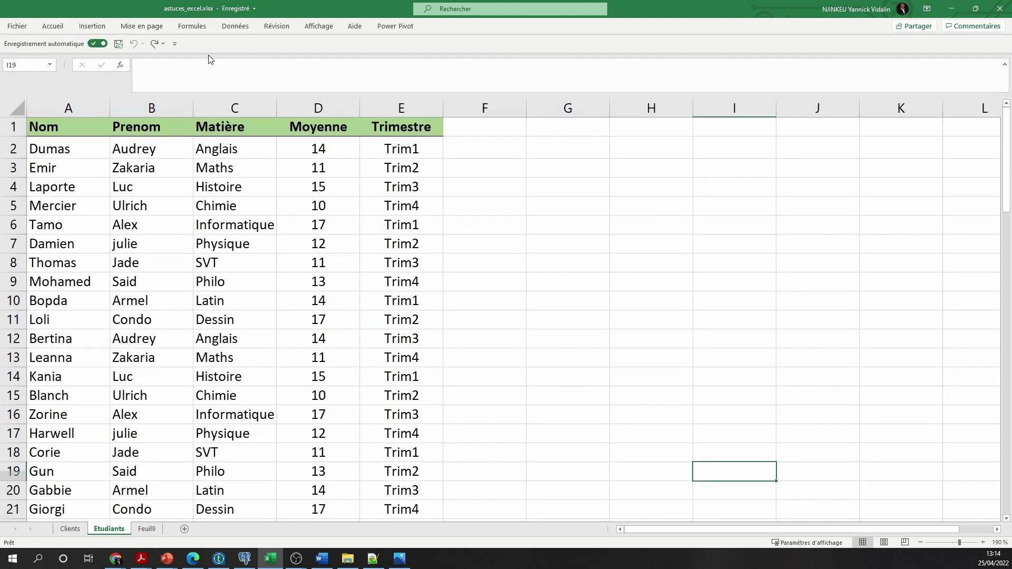
{"action": "double_click", "coordinate": [55, 29]}
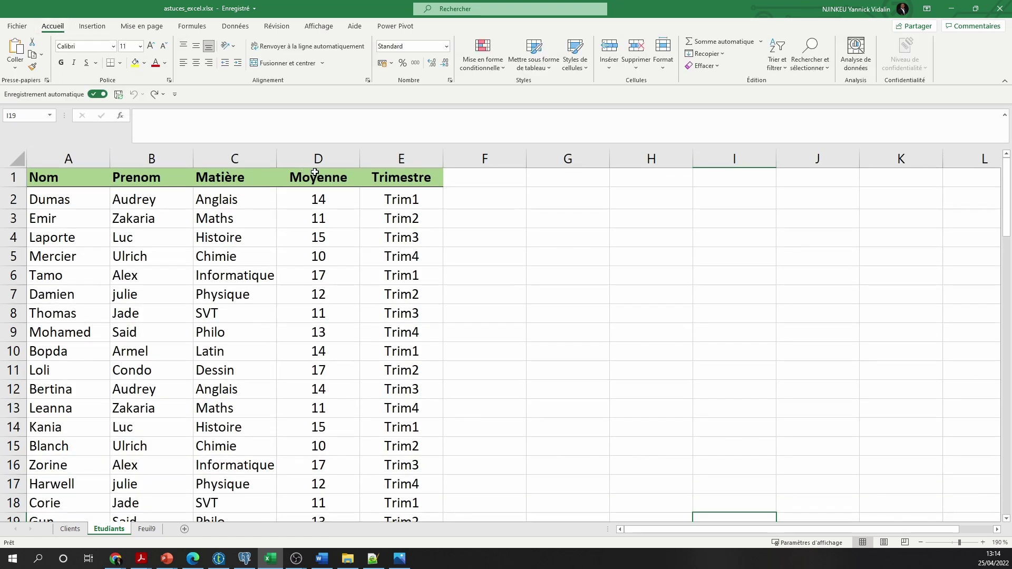